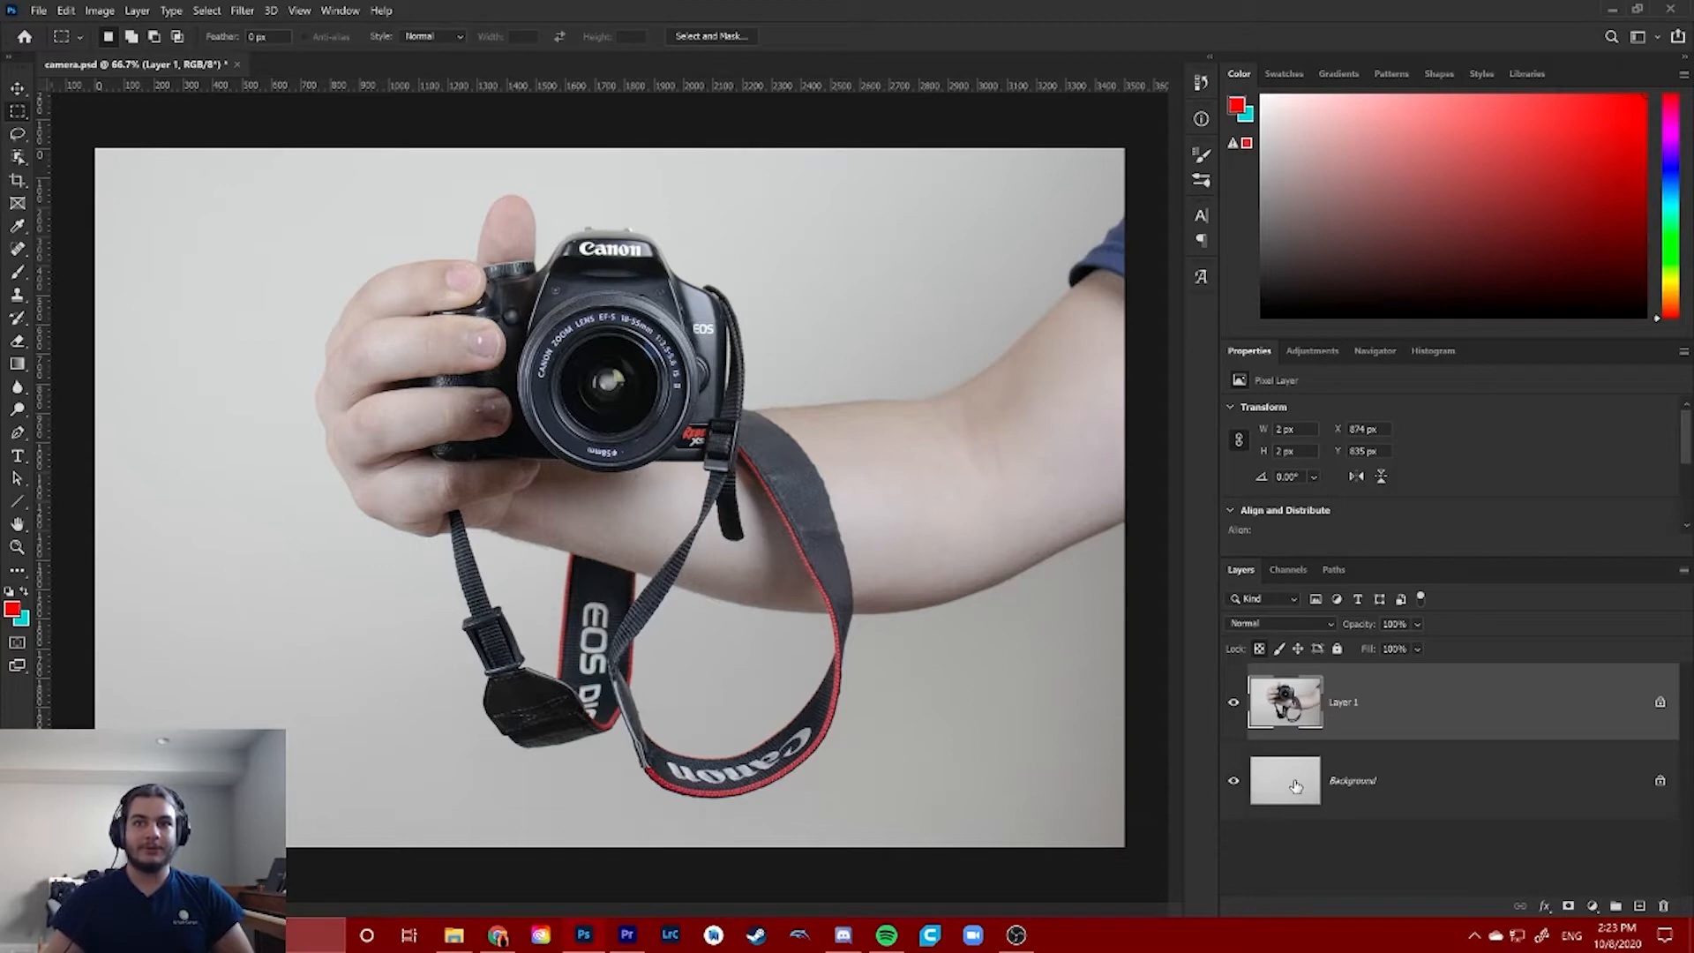
Compare the image with Layer 1 hidden and shown to examine the empty background underneath
click(1235, 704)
click(1234, 704)
click(1234, 706)
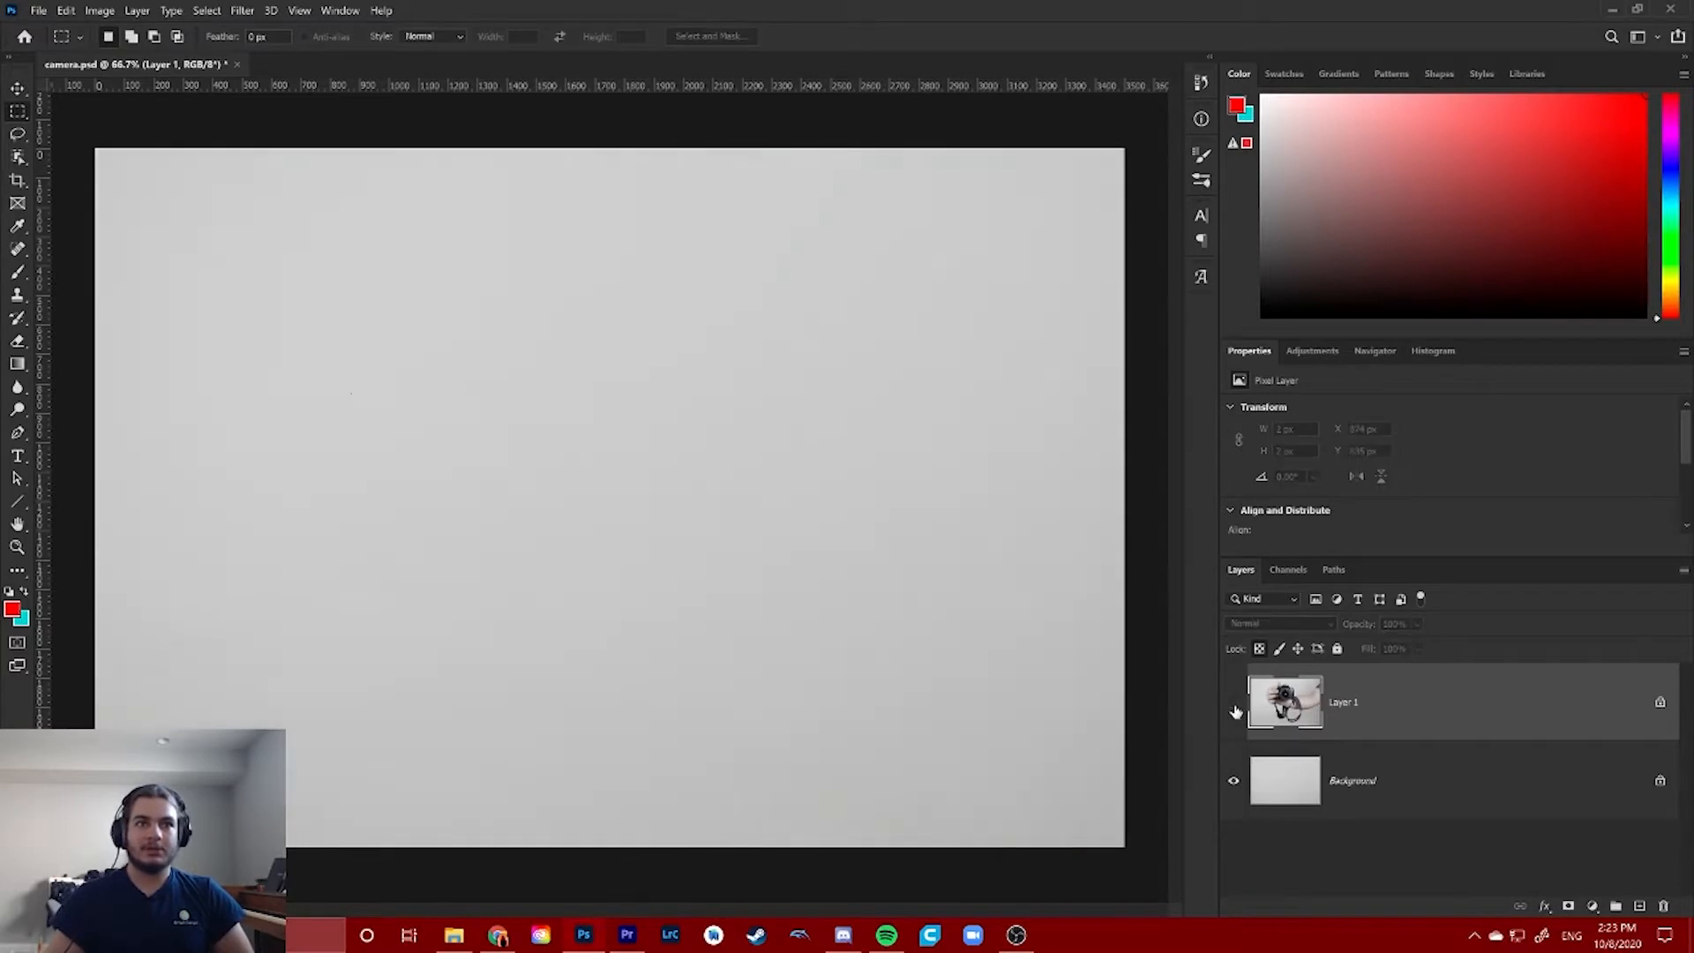
click(1234, 706)
click(1235, 706)
click(1234, 704)
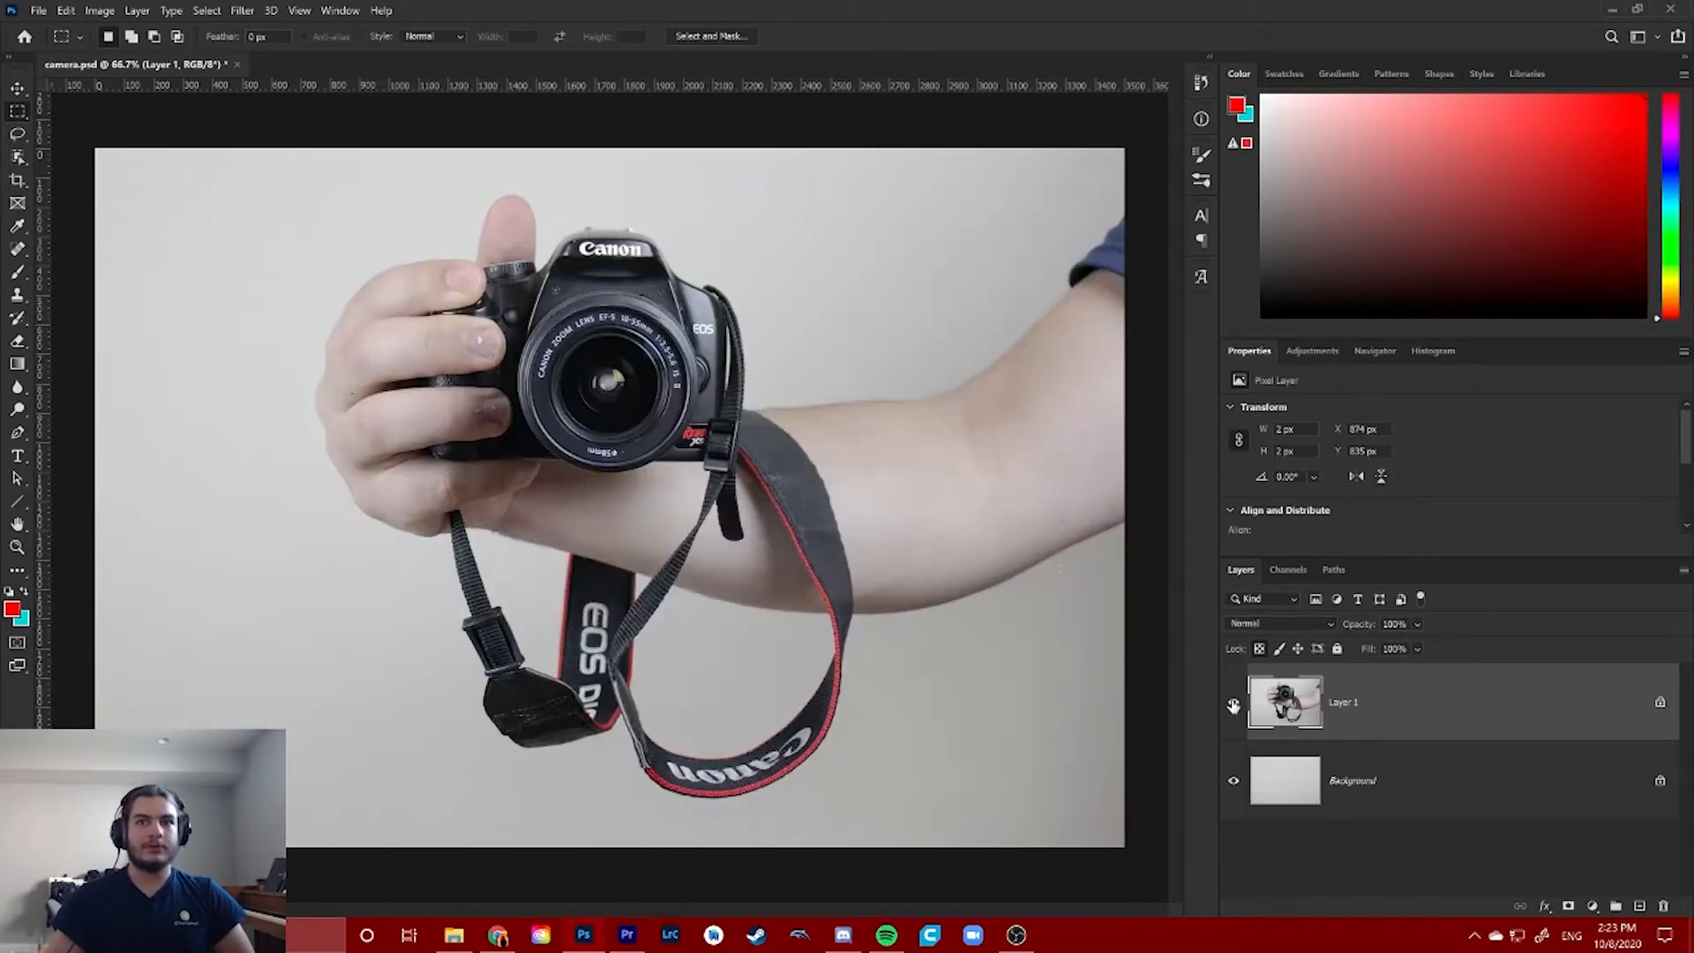
click(1232, 704)
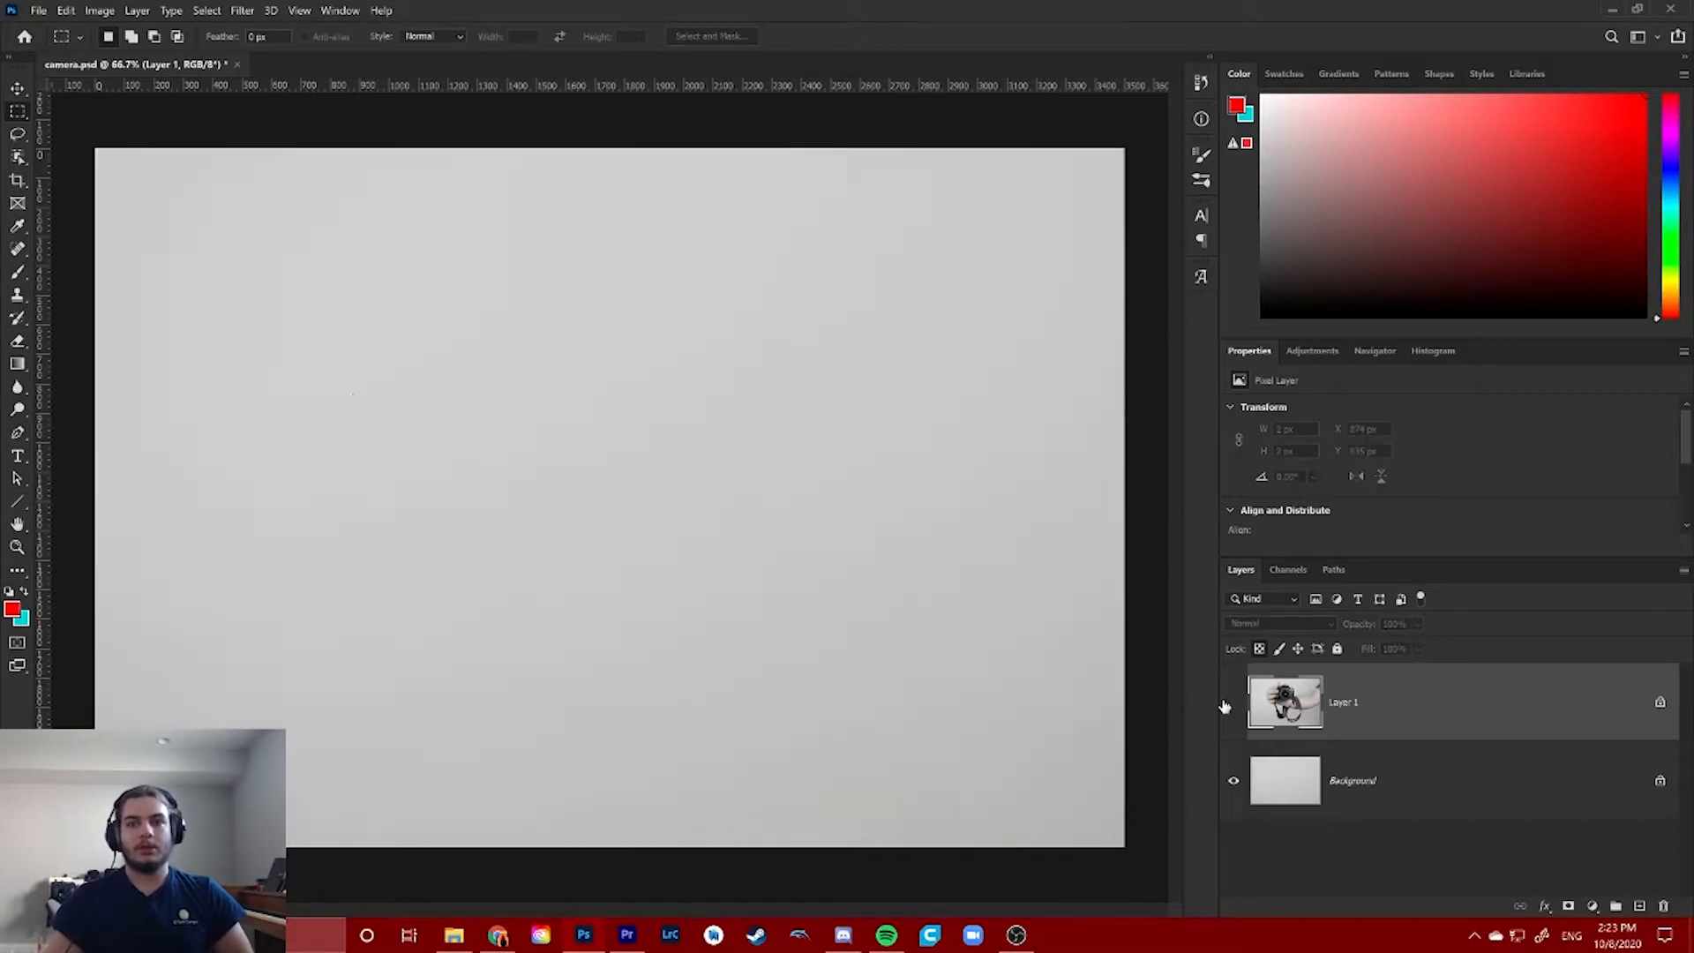
click(1232, 704)
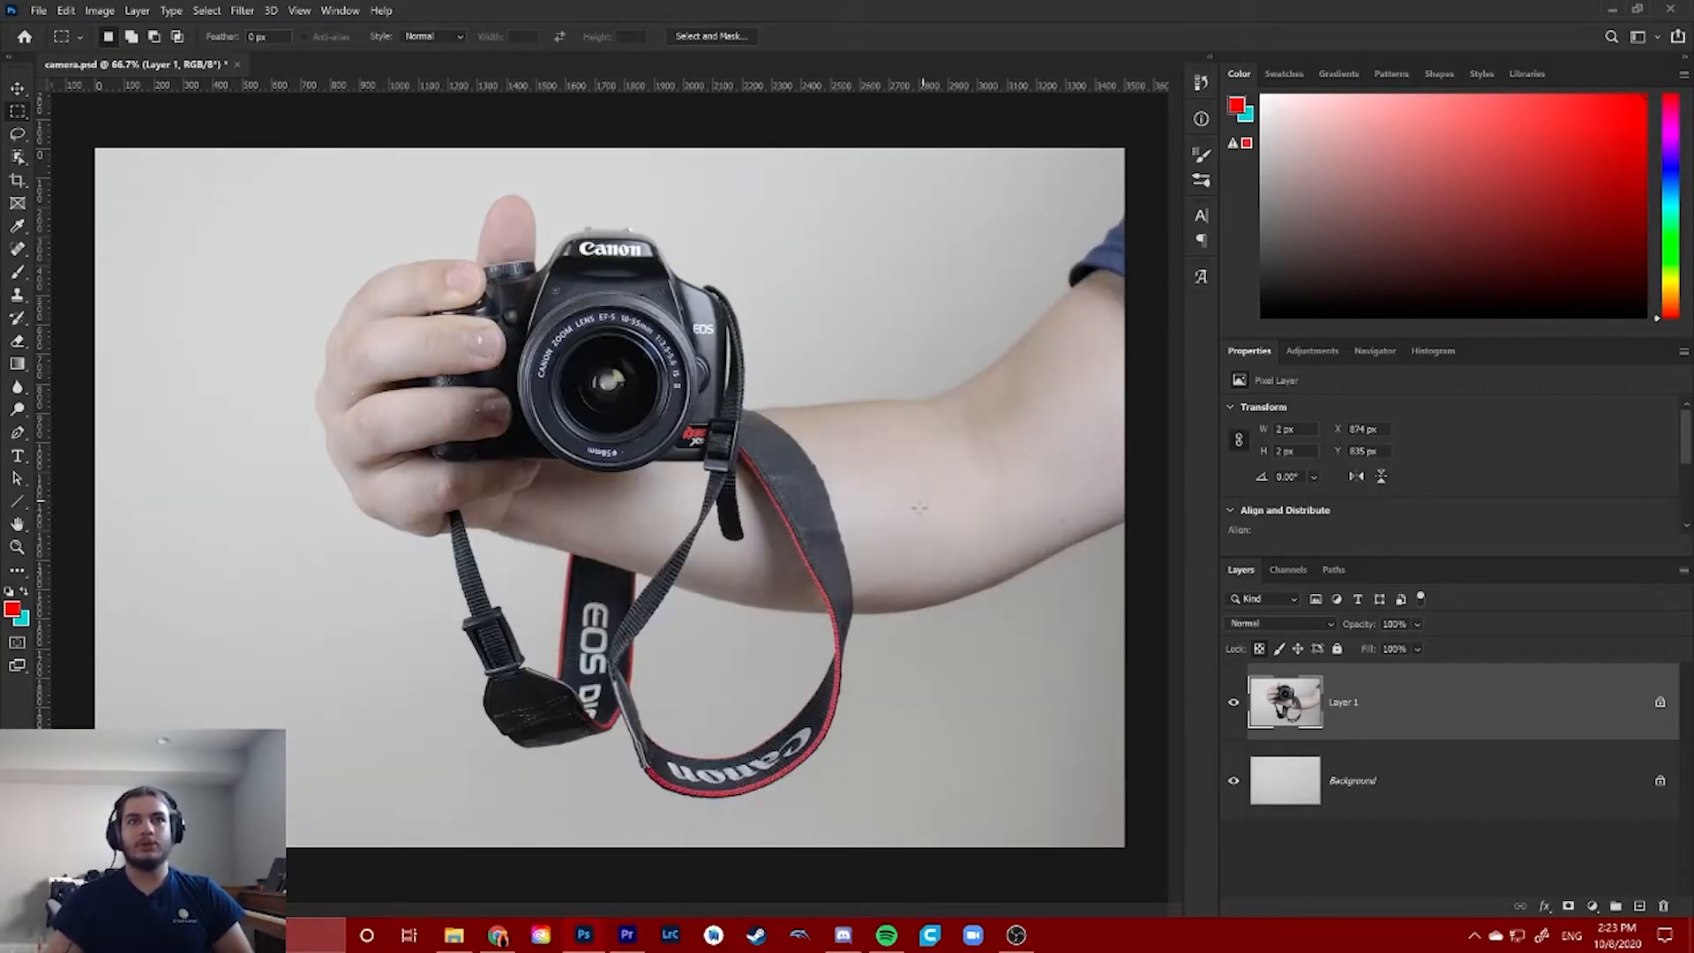
Hide Layer 1 with a black layer mask and paint the camera area back in with a large soft white brush
alt+click(1567, 906)
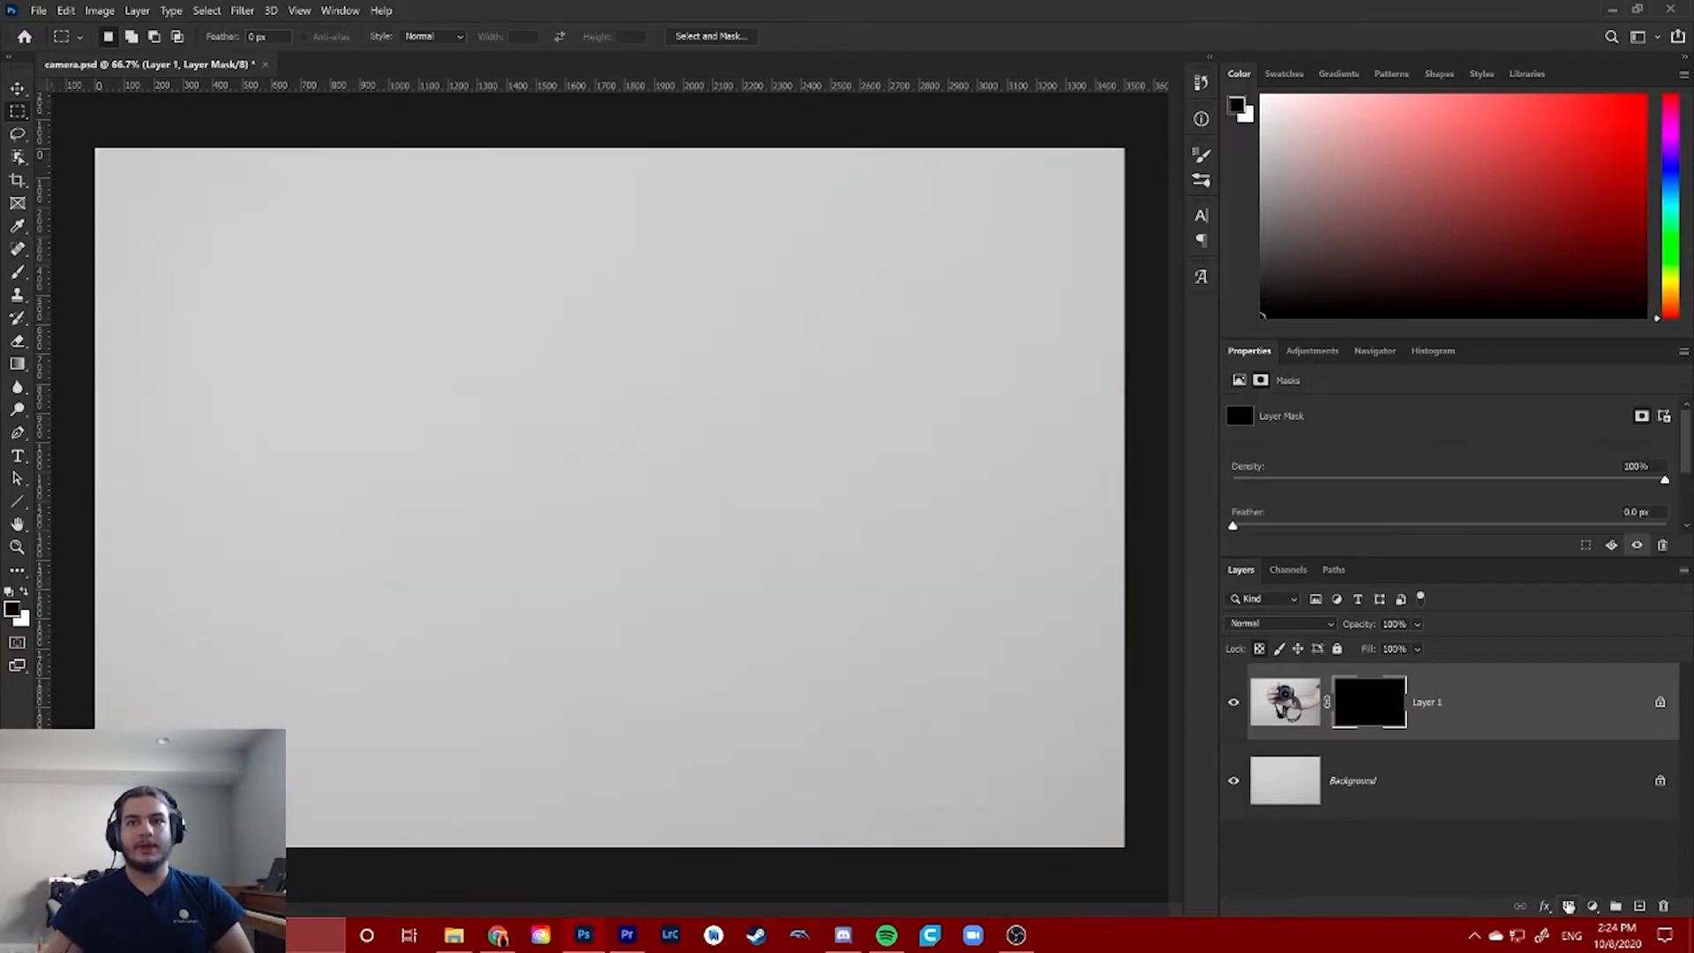
click(18, 272)
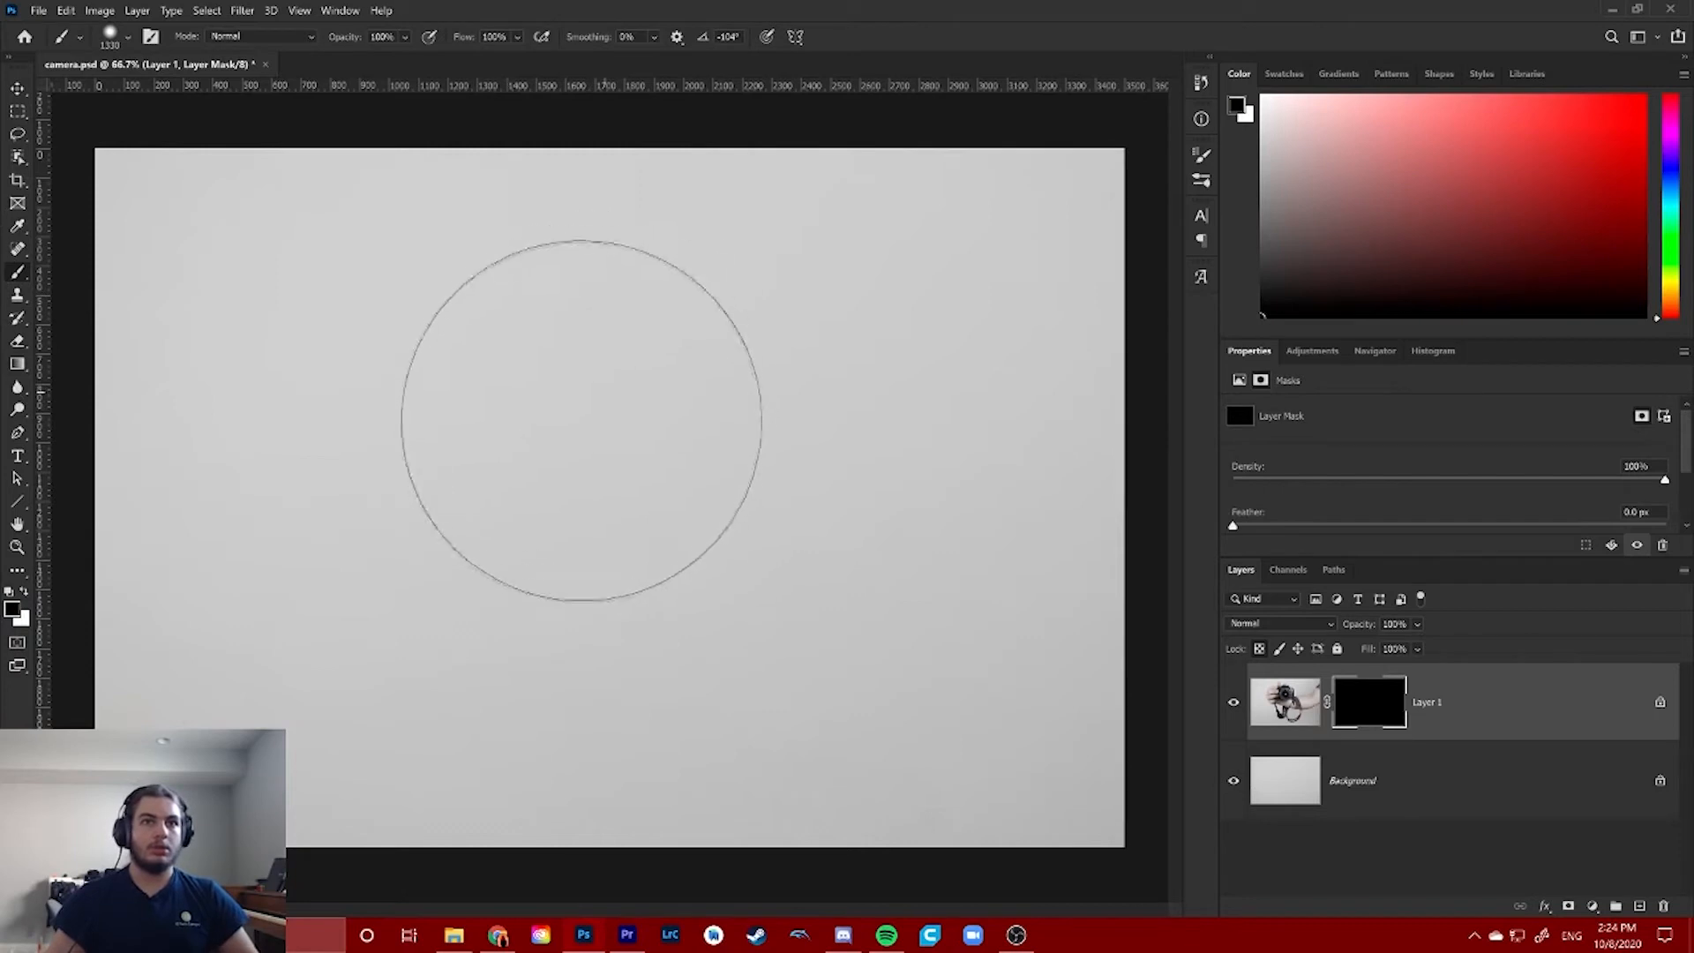
key(x)
drag(588, 422, 623, 468)
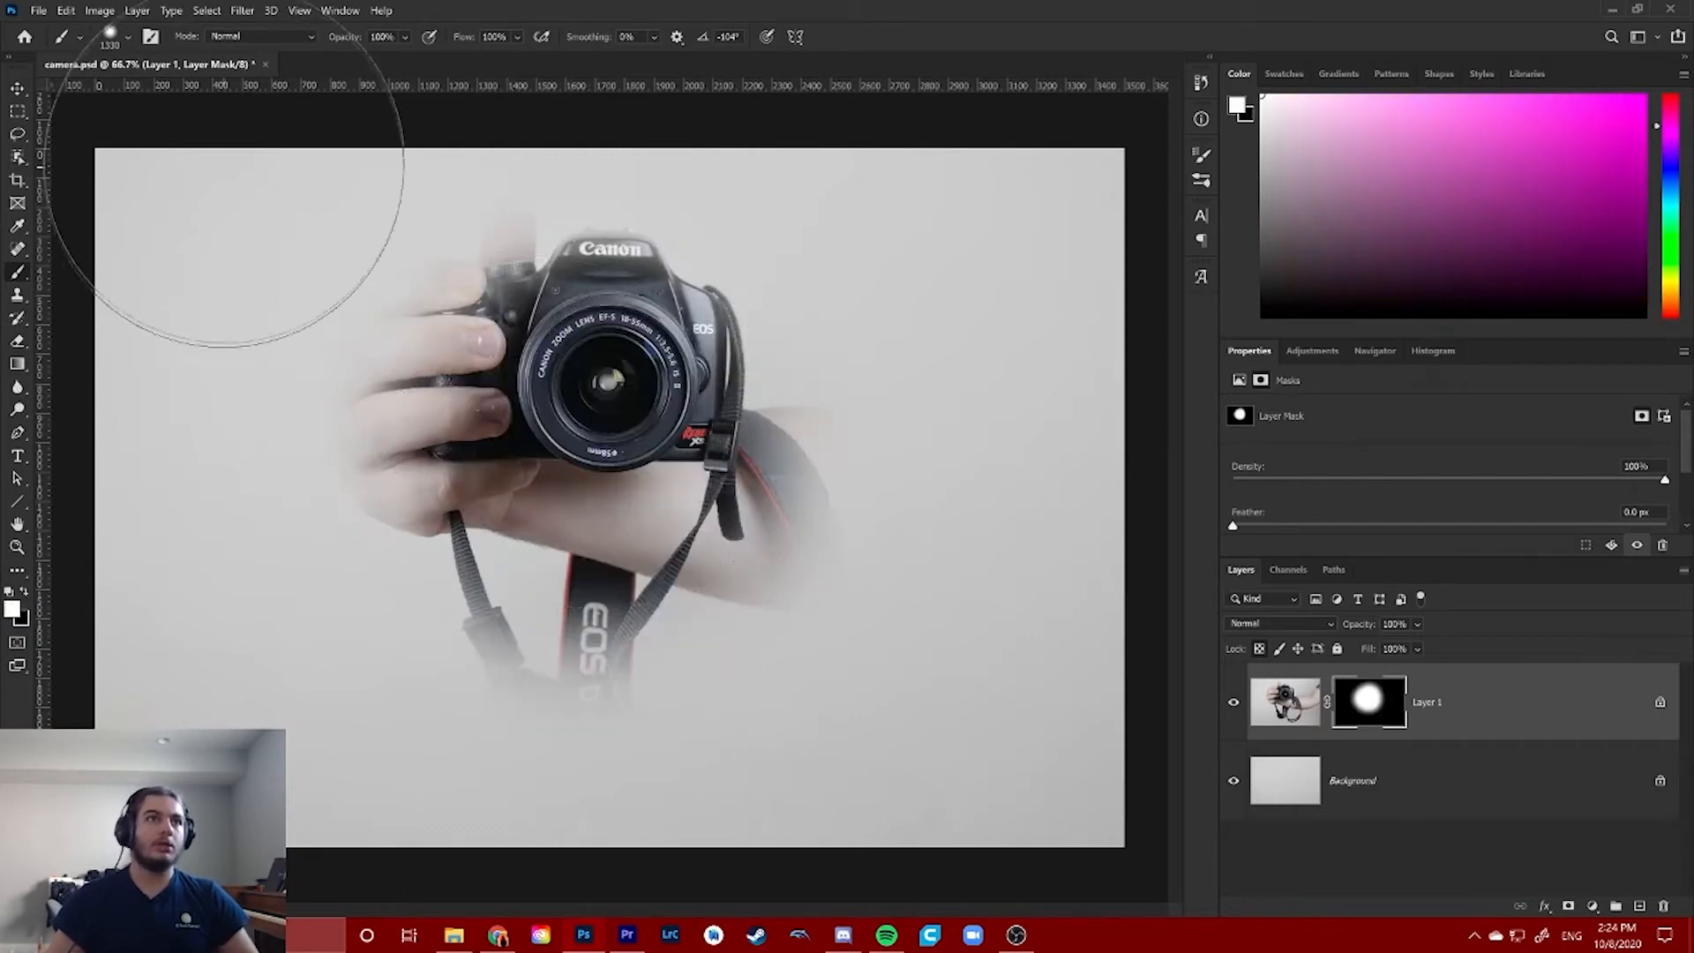
Paint more of the hand, strap and arm back in on the mask with a much smaller brush, and delete the layer mask
click(128, 36)
mouse_move(183, 94)
mouse_down()
mouse_move(144, 95)
mouse_move(124, 135)
mouse_up()
click(598, 347)
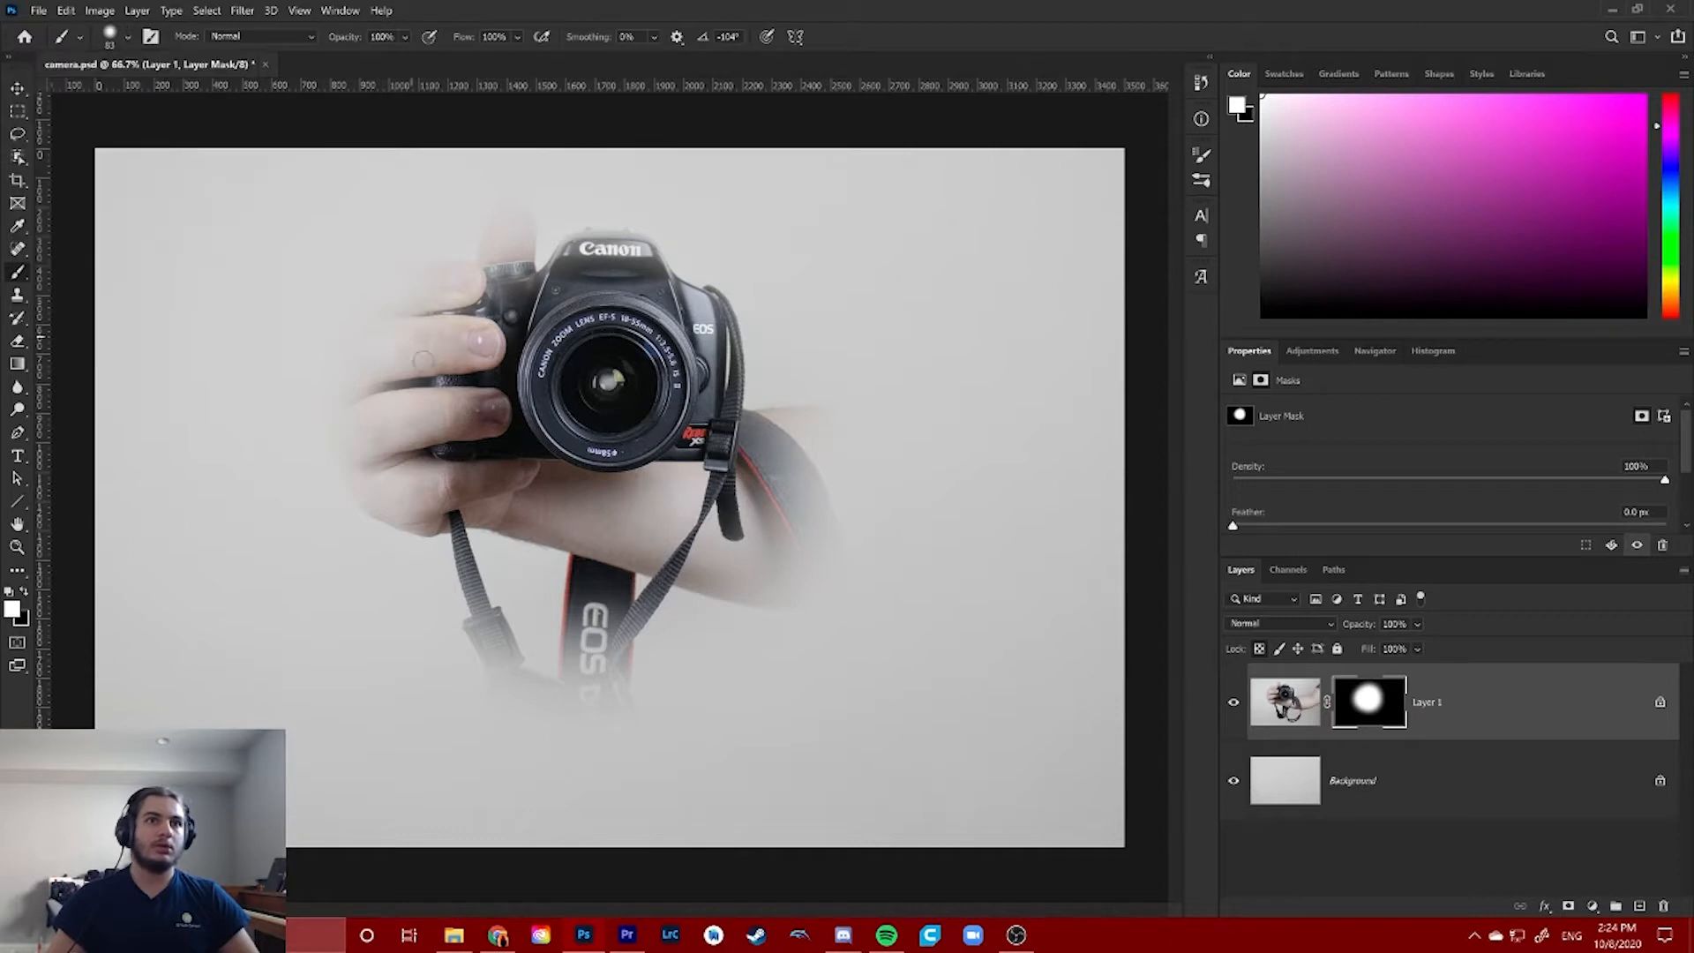
mouse_move(424, 360)
mouse_down()
mouse_move(284, 397)
mouse_move(355, 455)
mouse_move(828, 618)
mouse_move(779, 504)
mouse_up()
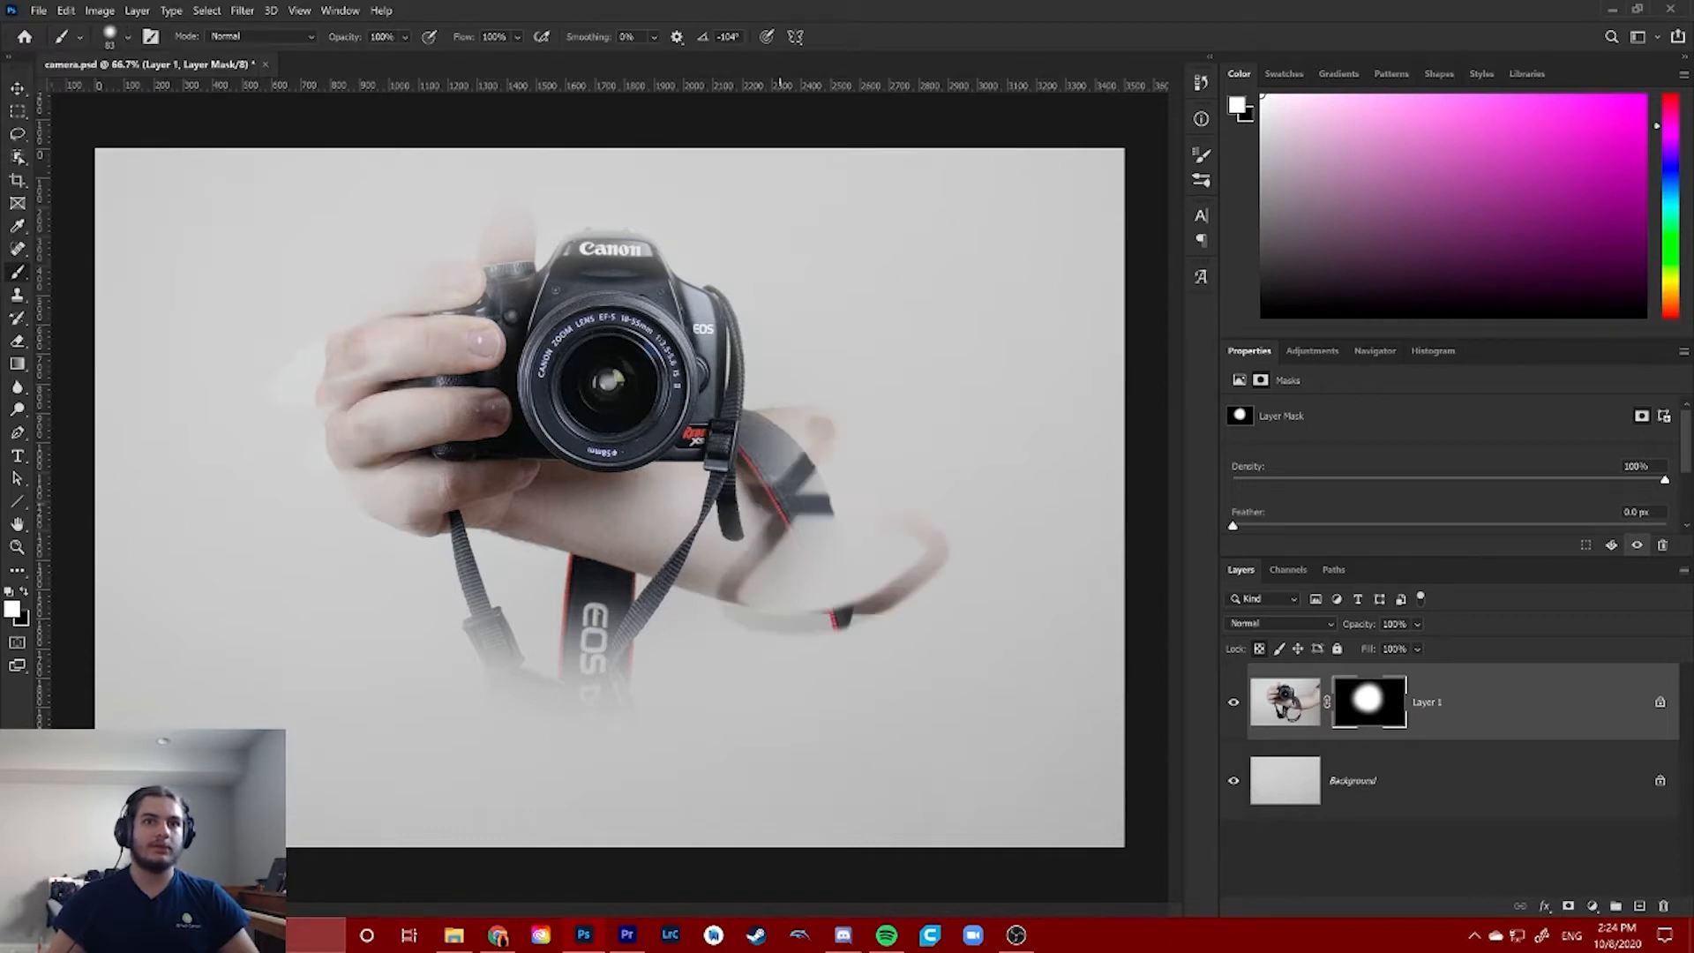
drag(750, 446, 917, 433)
mouse_move(525, 300)
mouse_down()
mouse_move(457, 226)
mouse_move(452, 308)
mouse_up()
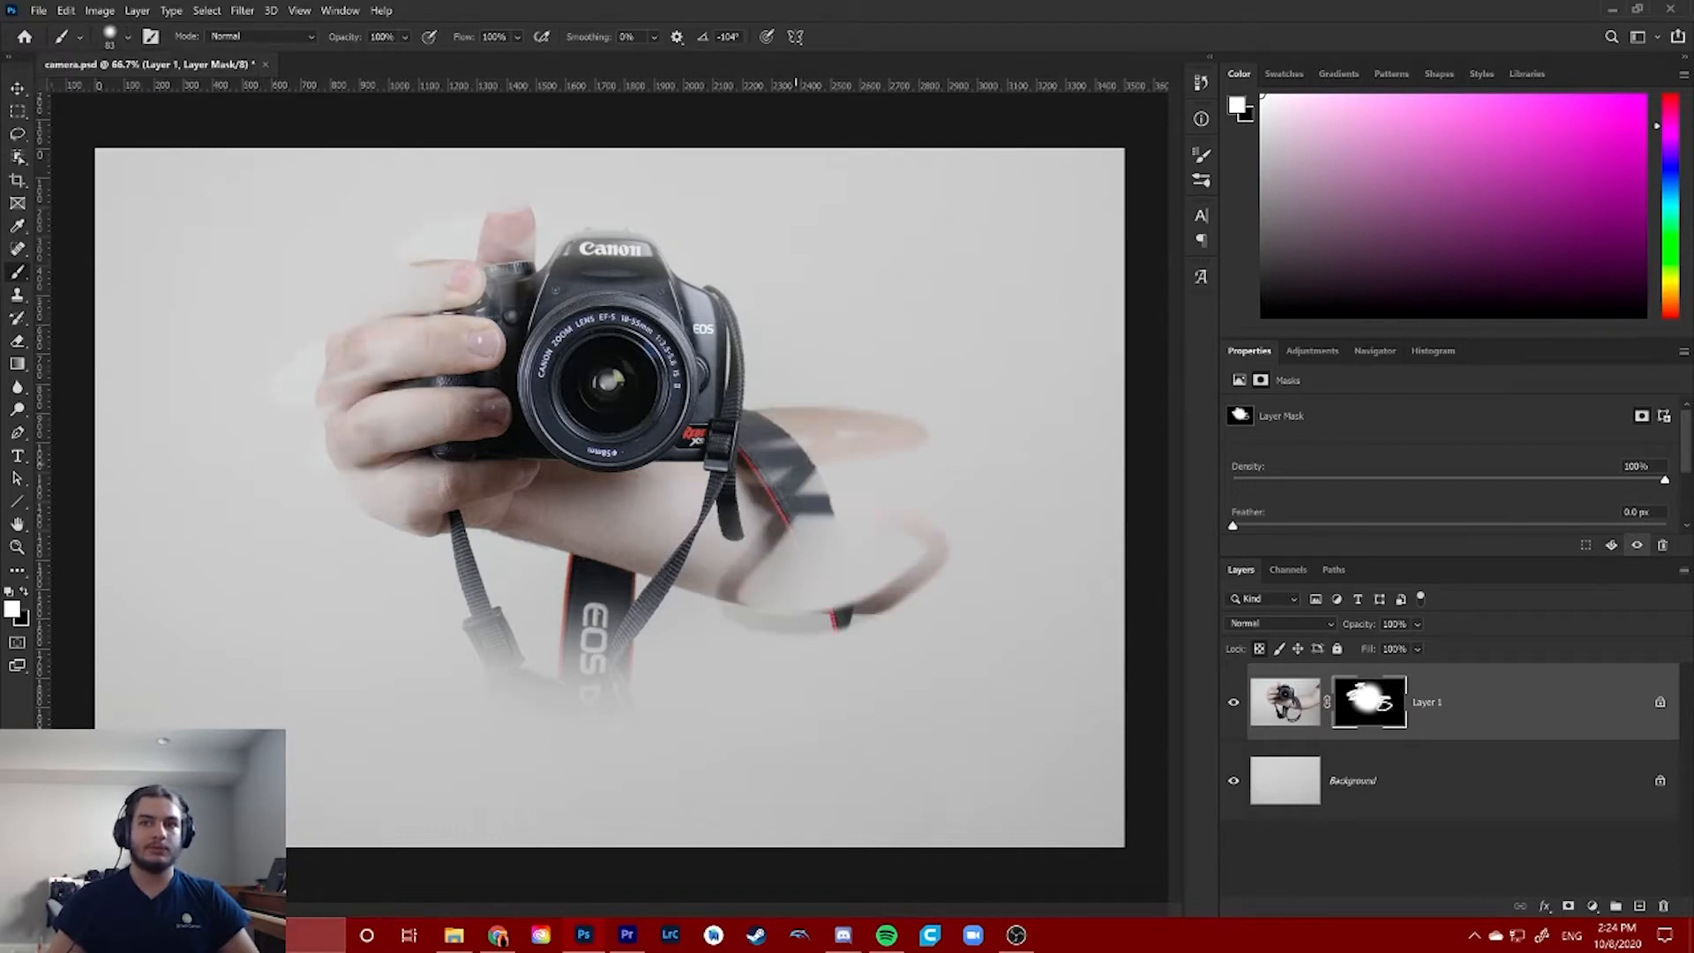
drag(1337, 710, 1664, 906)
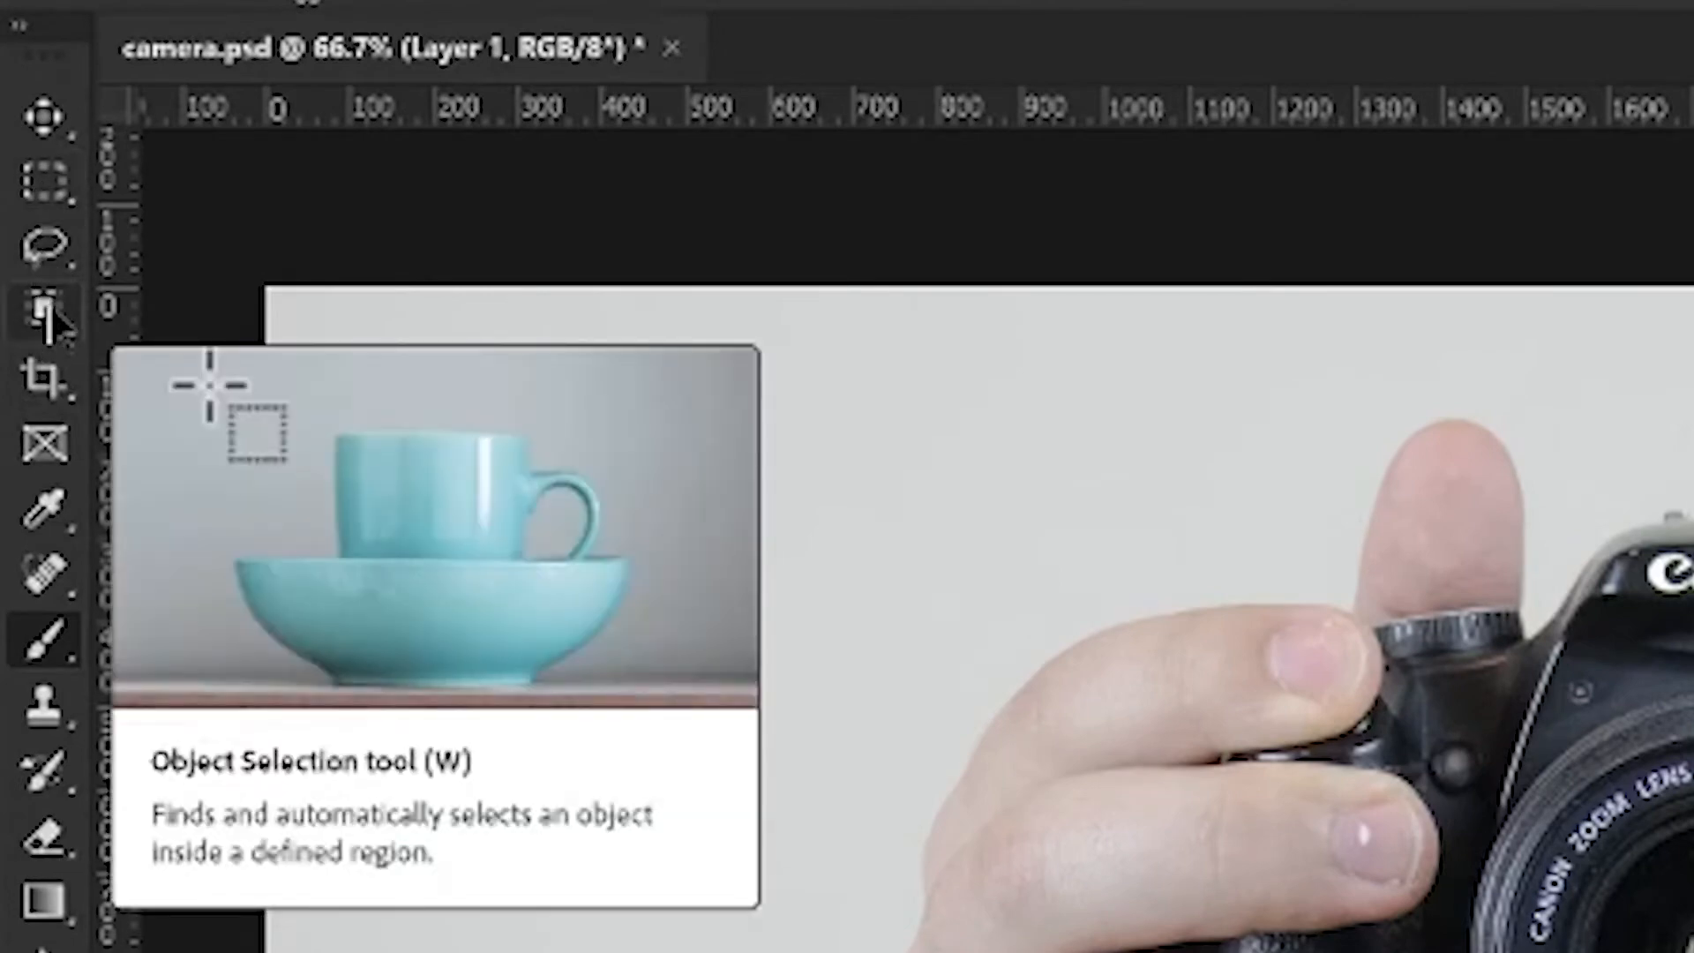
Select the hand, camera and strap on Layer 1 with the Object Selection tool in Rectangle mode, replacing any earlier attempts
click(51, 309)
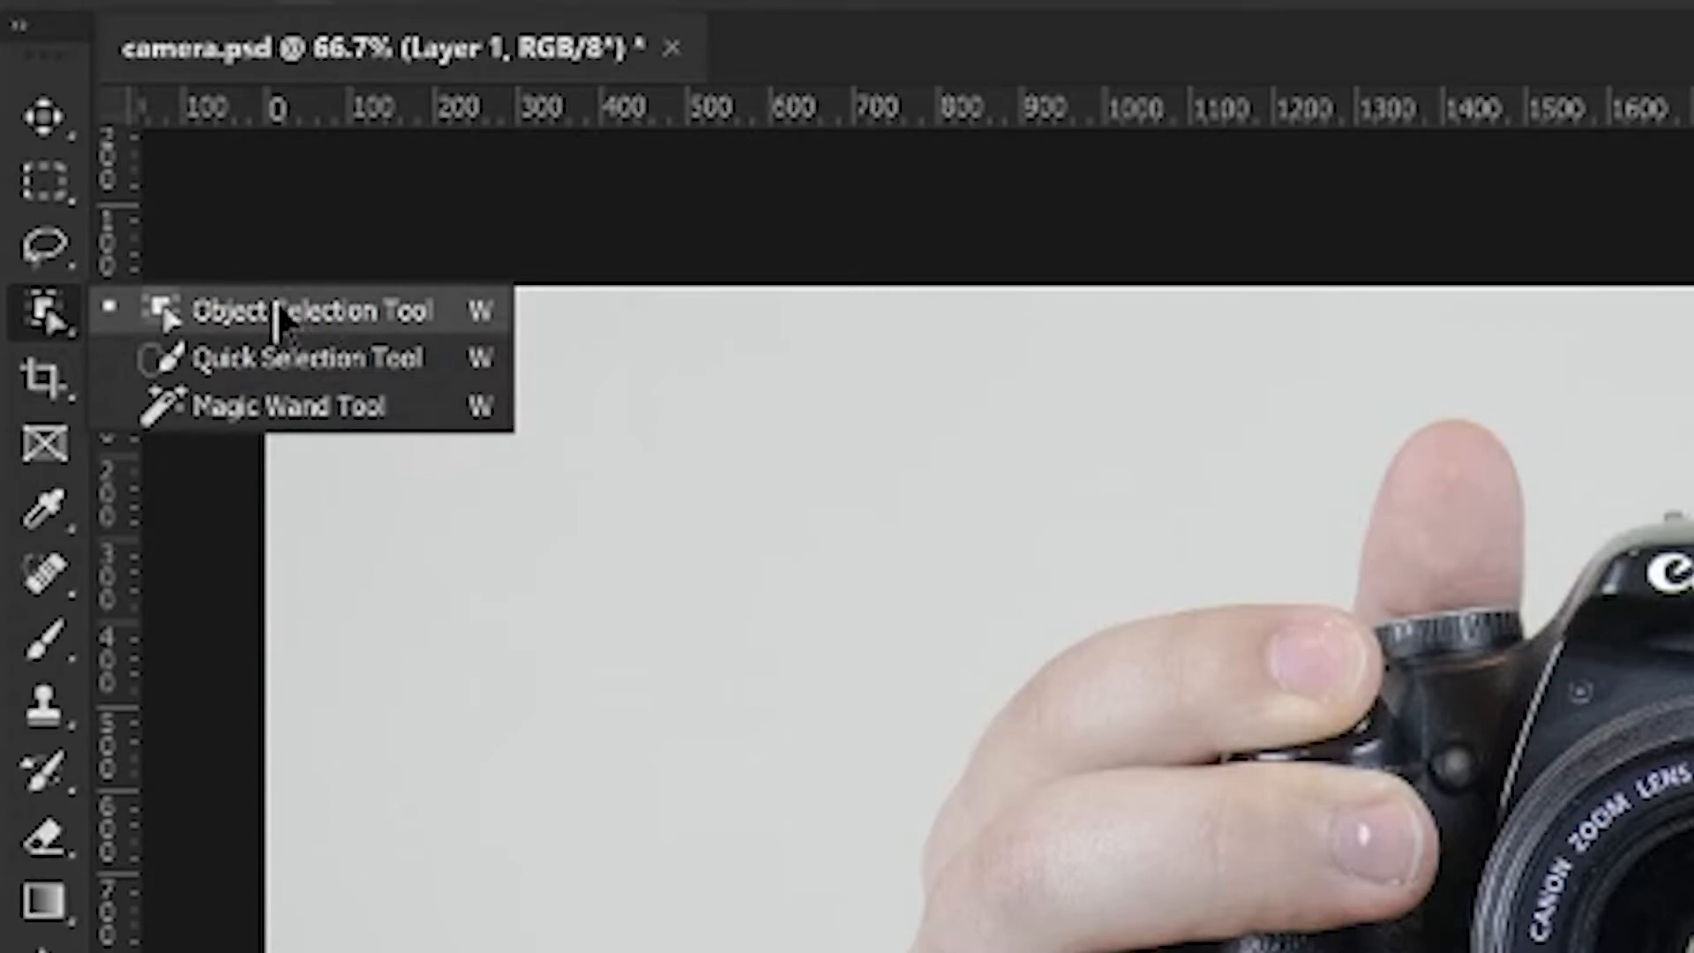
click(326, 318)
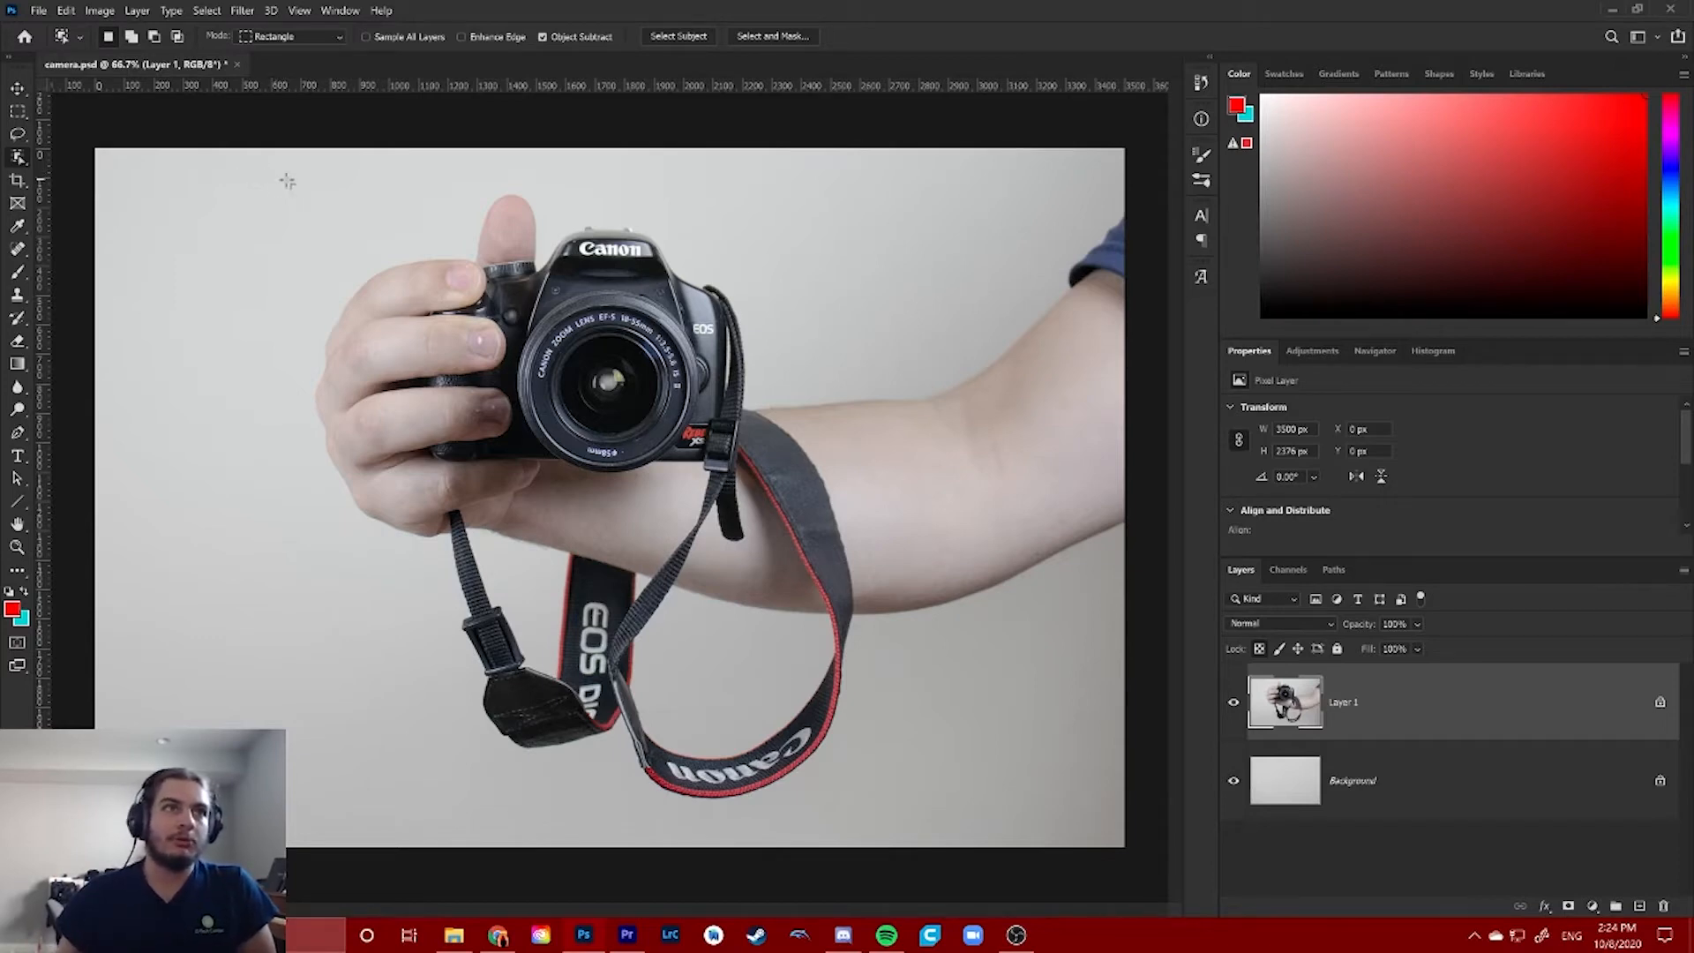
drag(257, 164, 901, 787)
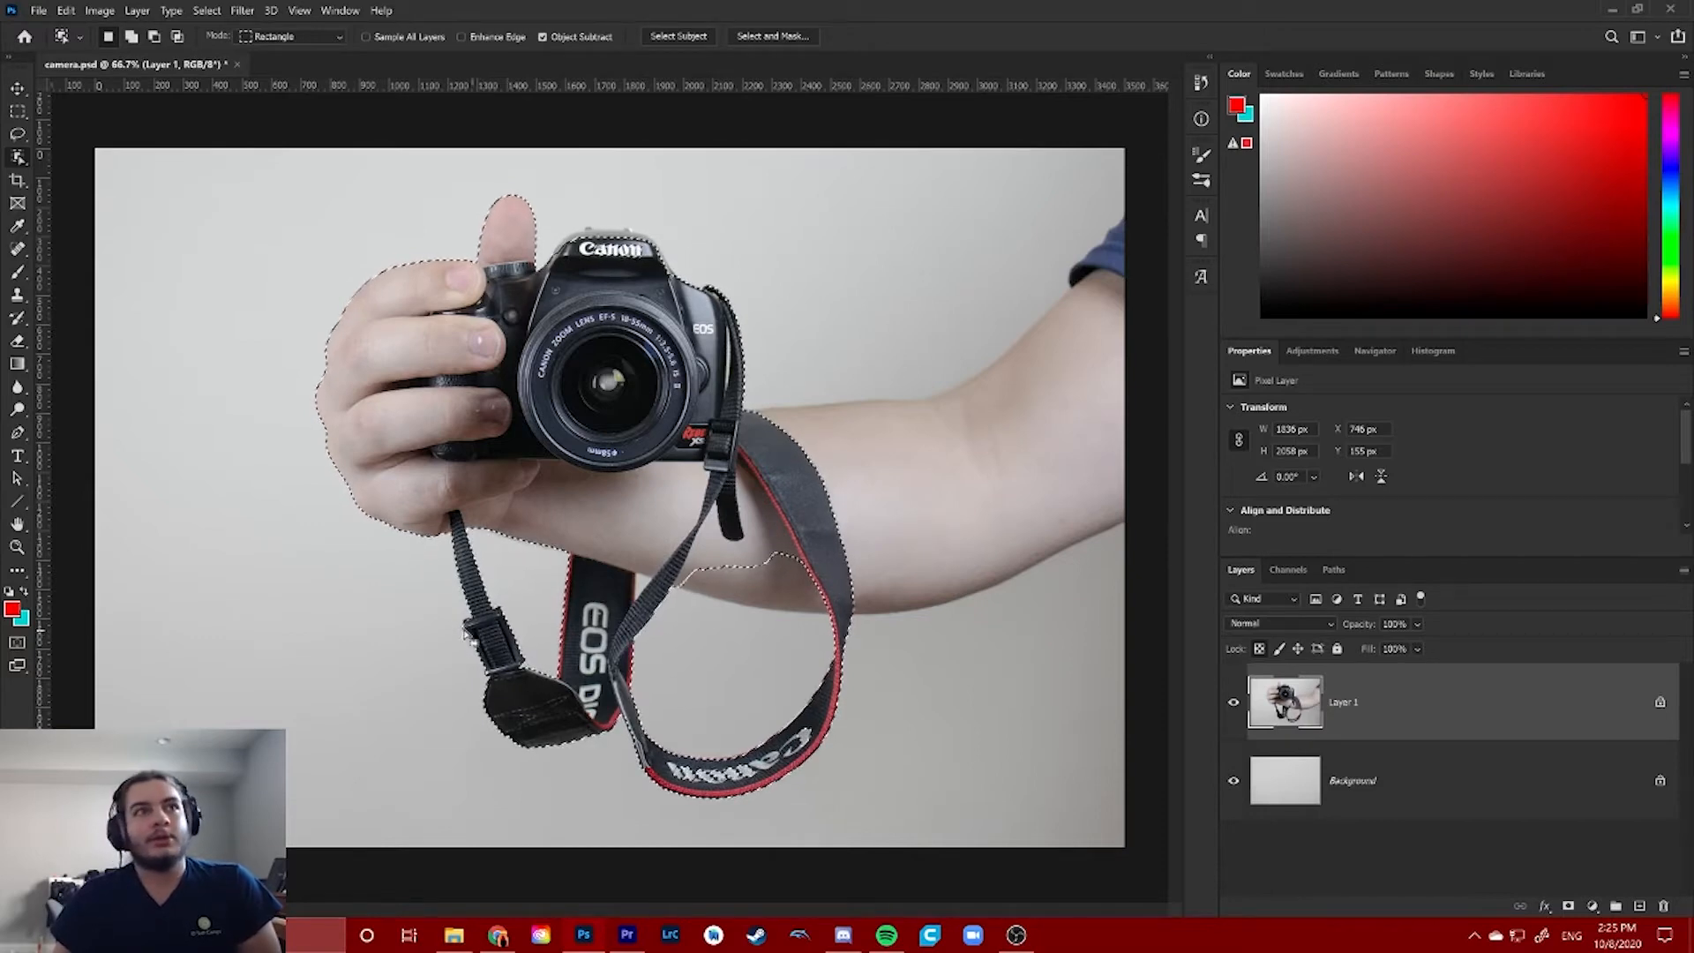
drag(263, 173, 840, 775)
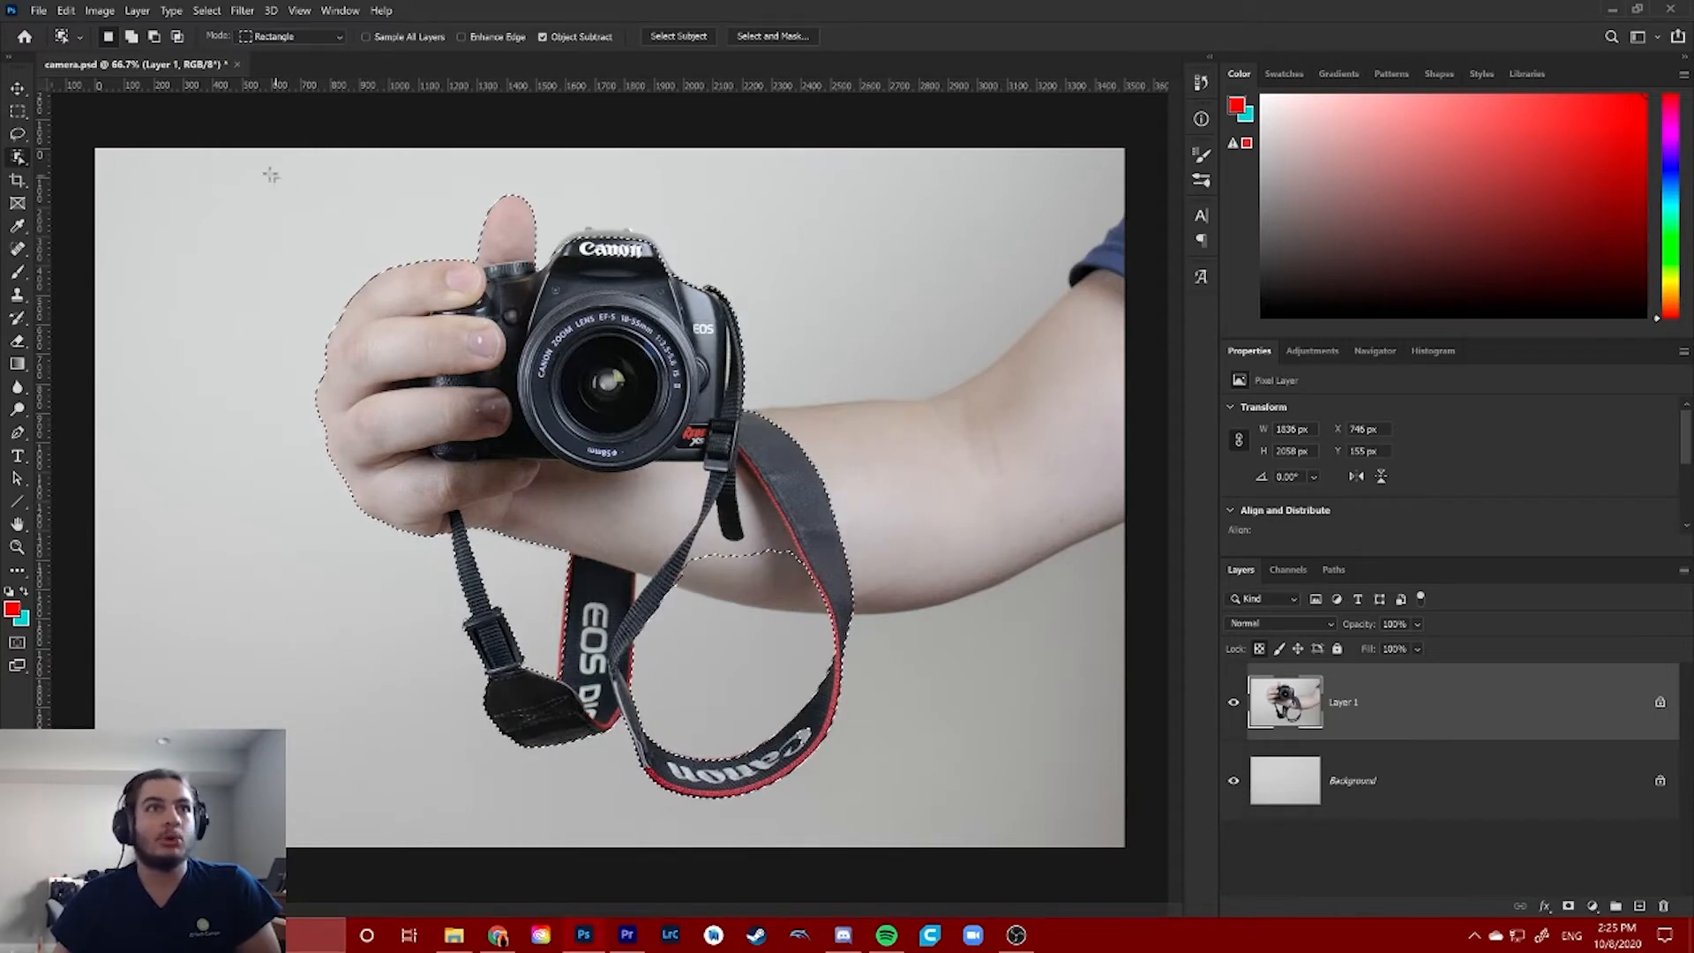
key(ctrl+d)
drag(253, 160, 886, 822)
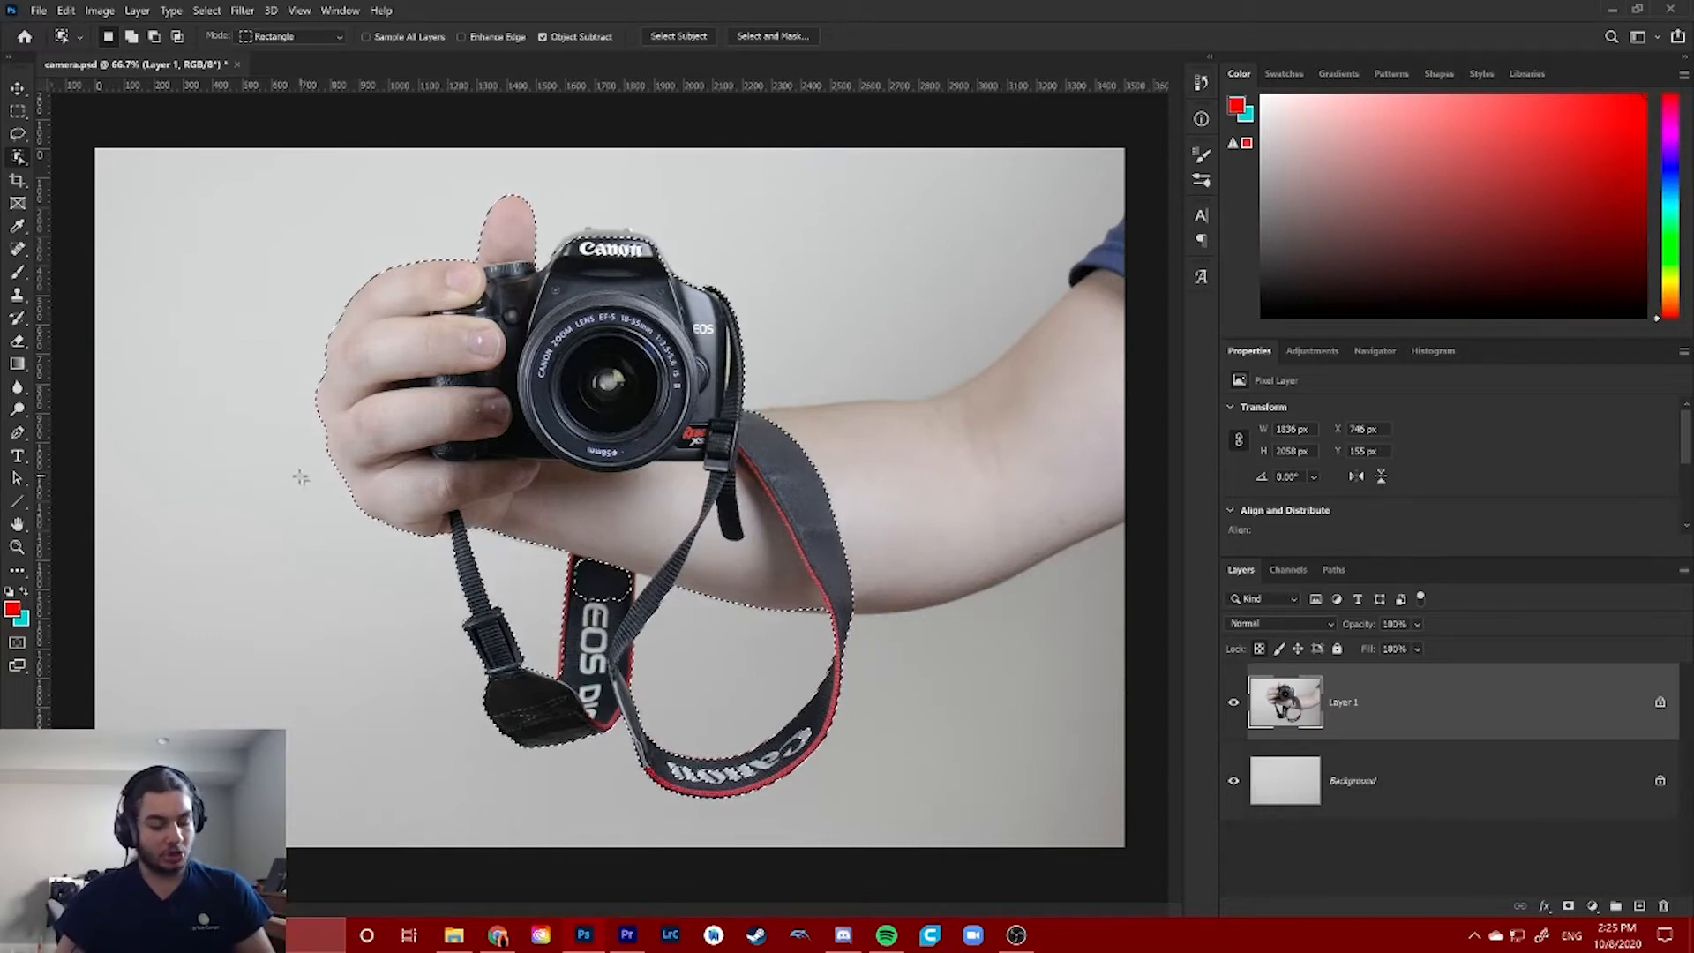
Show the selection as a Quick Mask, brush over the strap patch above the EOS lettering, and swap the foreground colour to black
key(q)
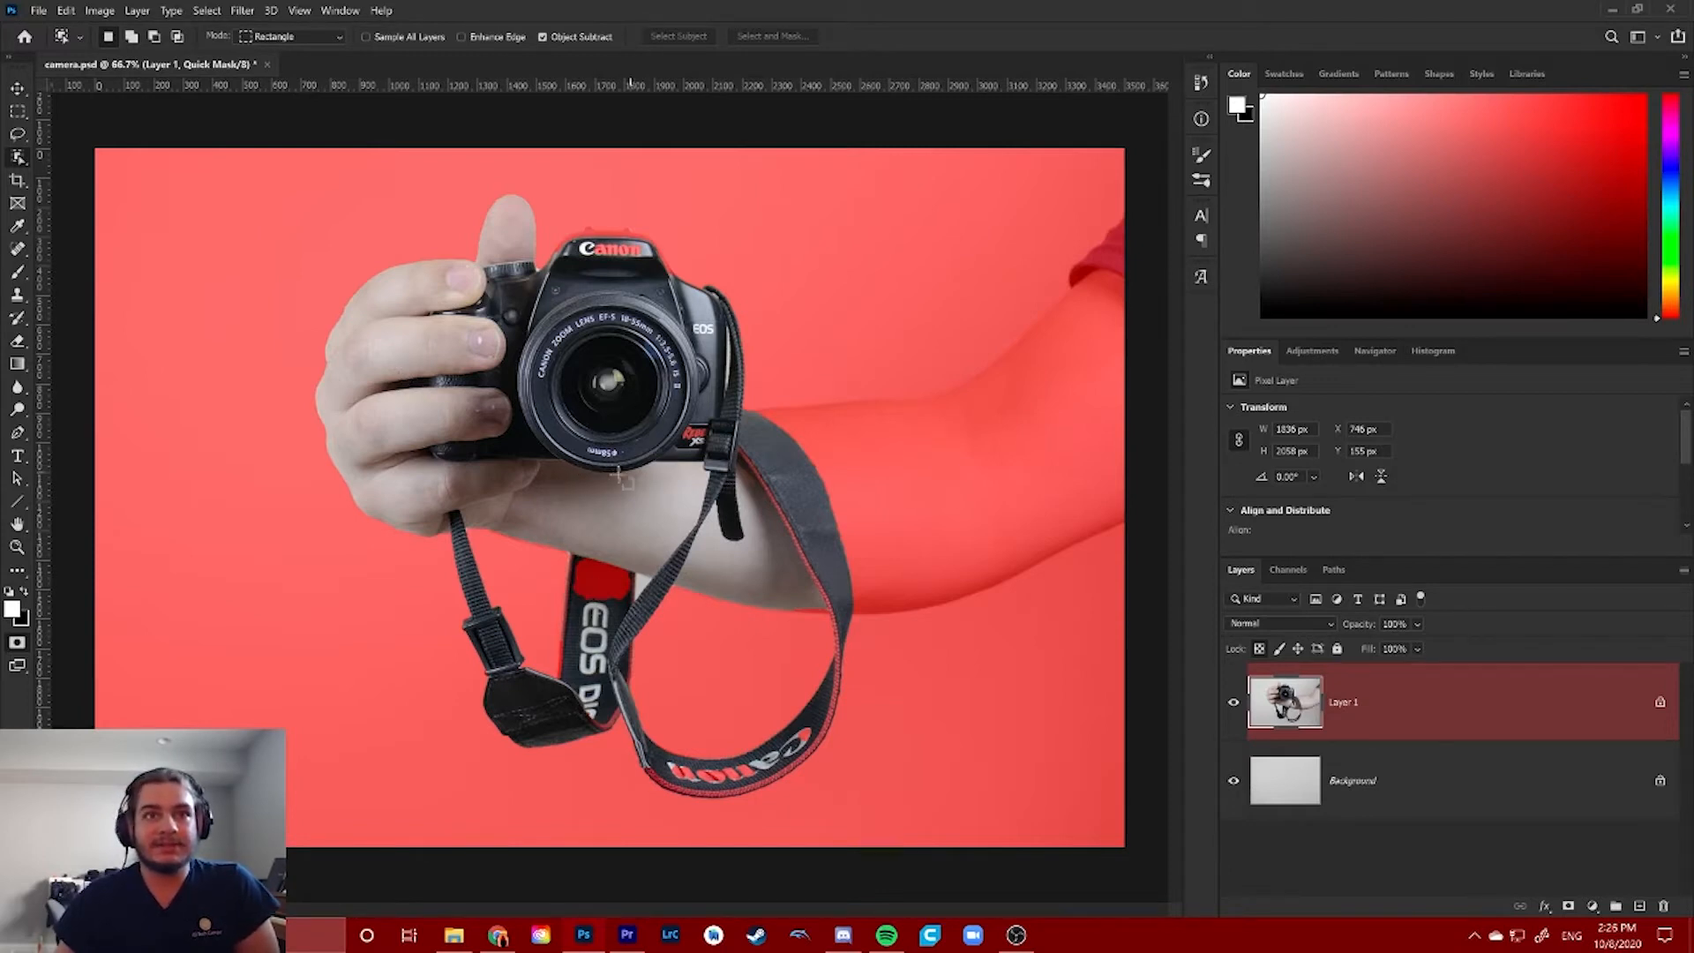
click(17, 271)
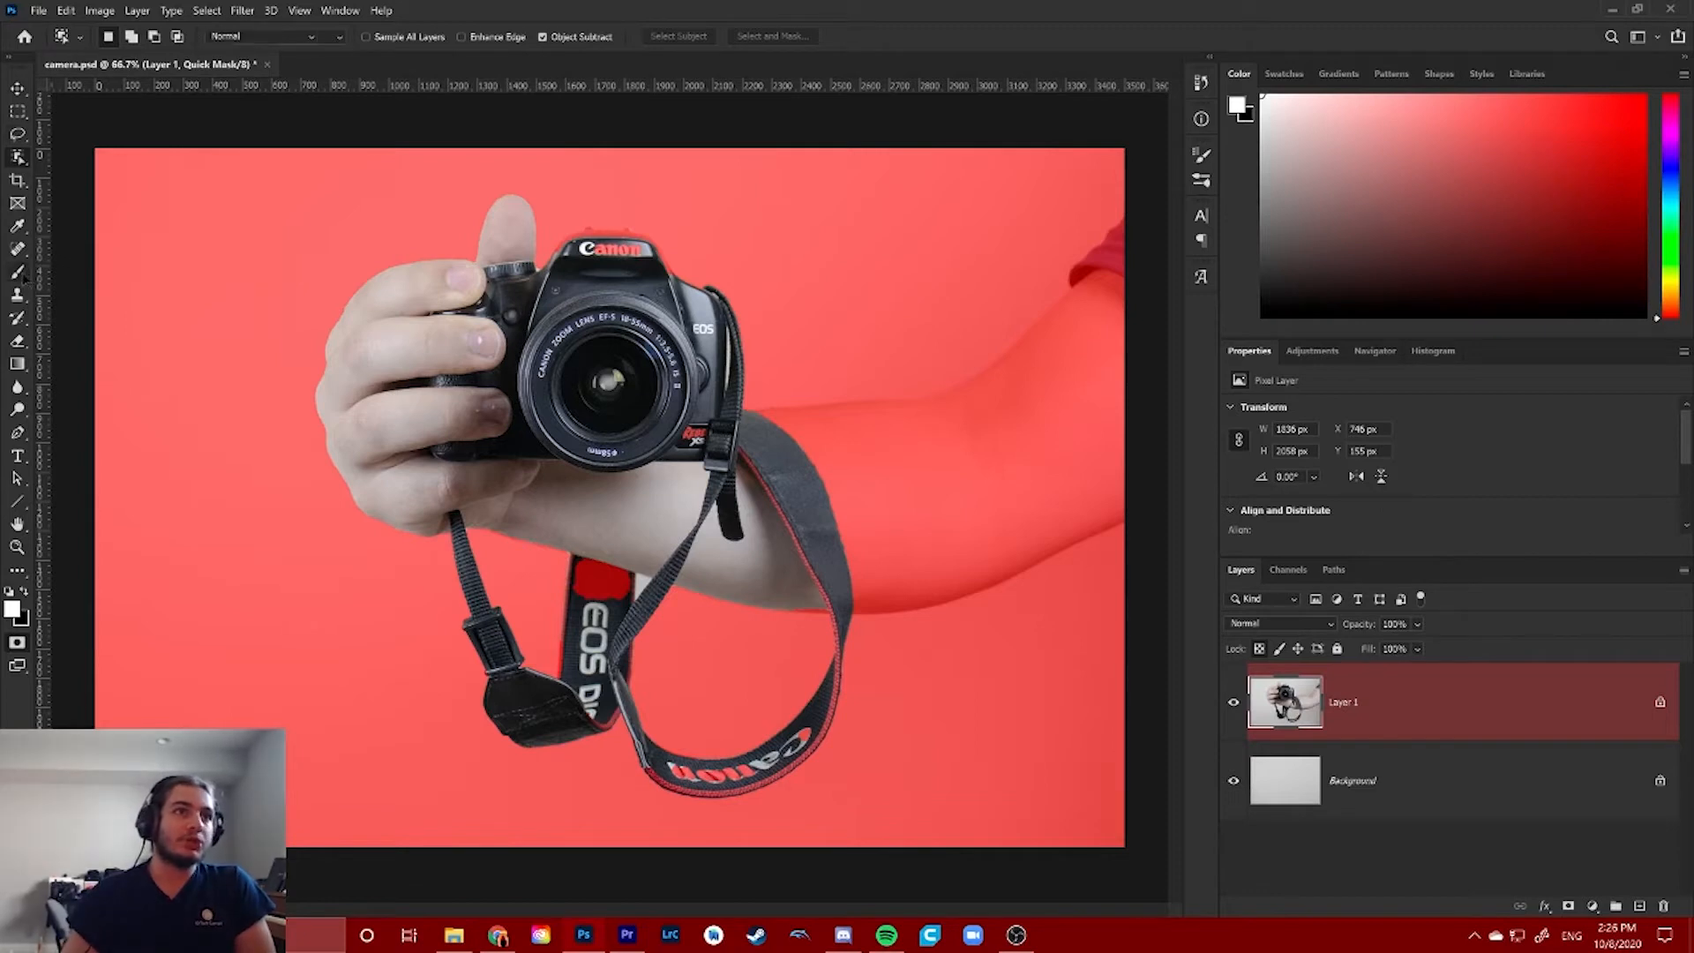
drag(593, 578, 587, 607)
key(x)
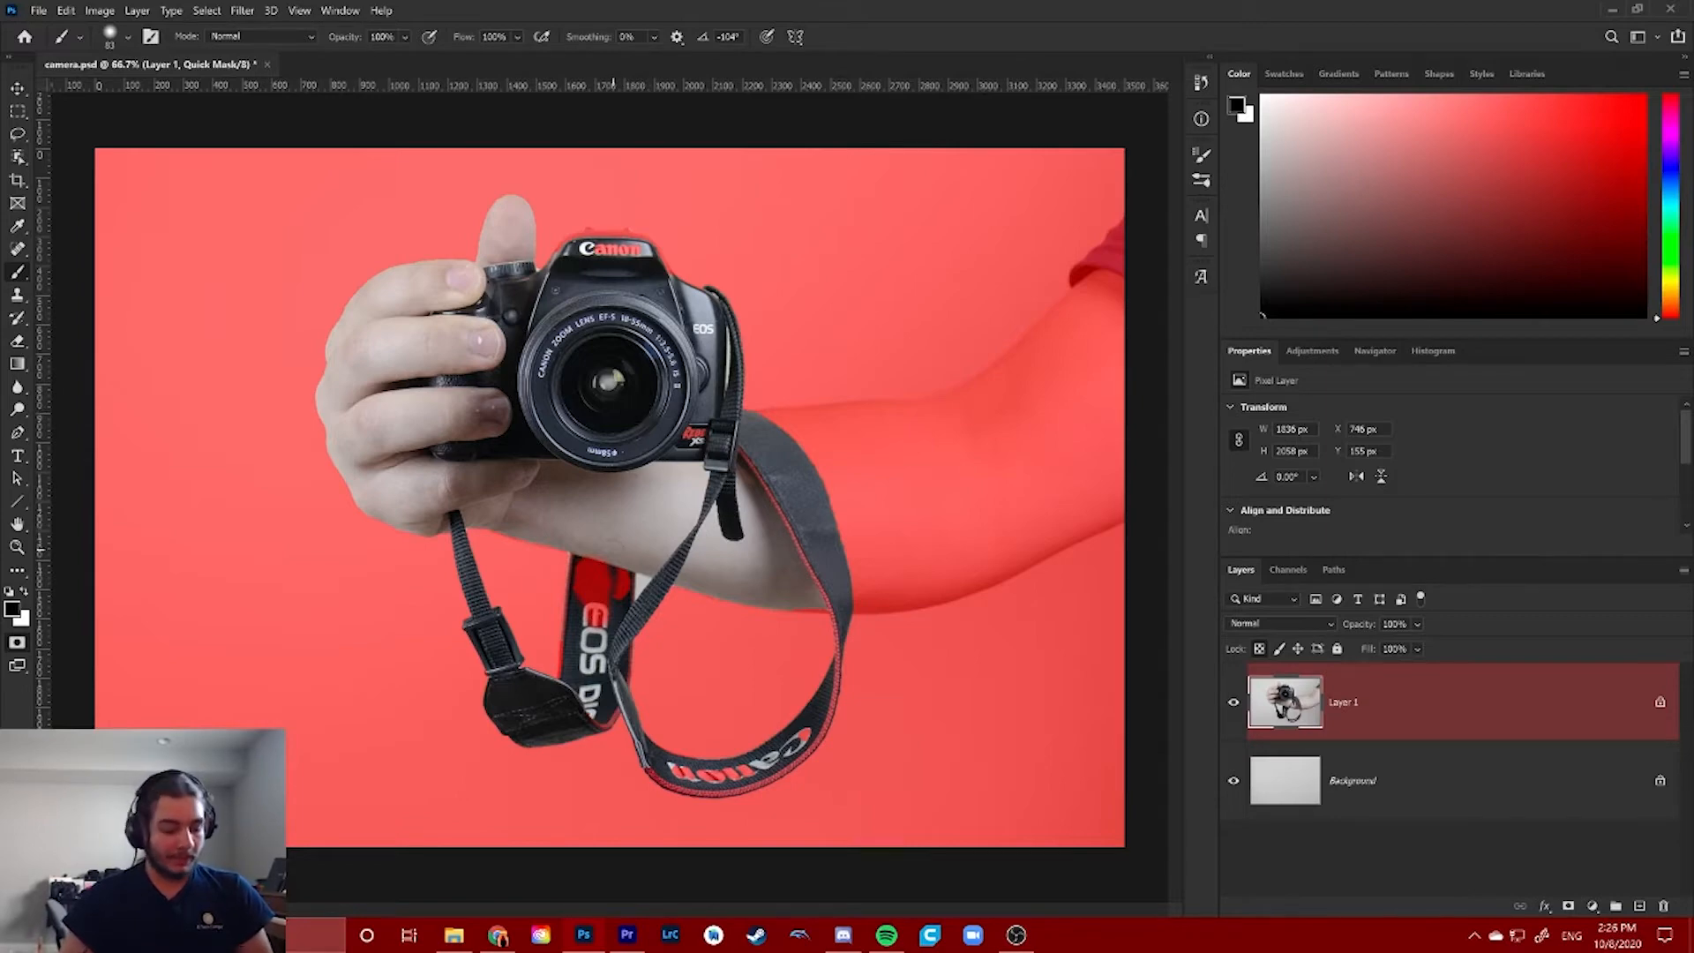
Examine the Quick Mask edges around the forearm and the EOS strap at close range
scroll(778, 516, up, 5)
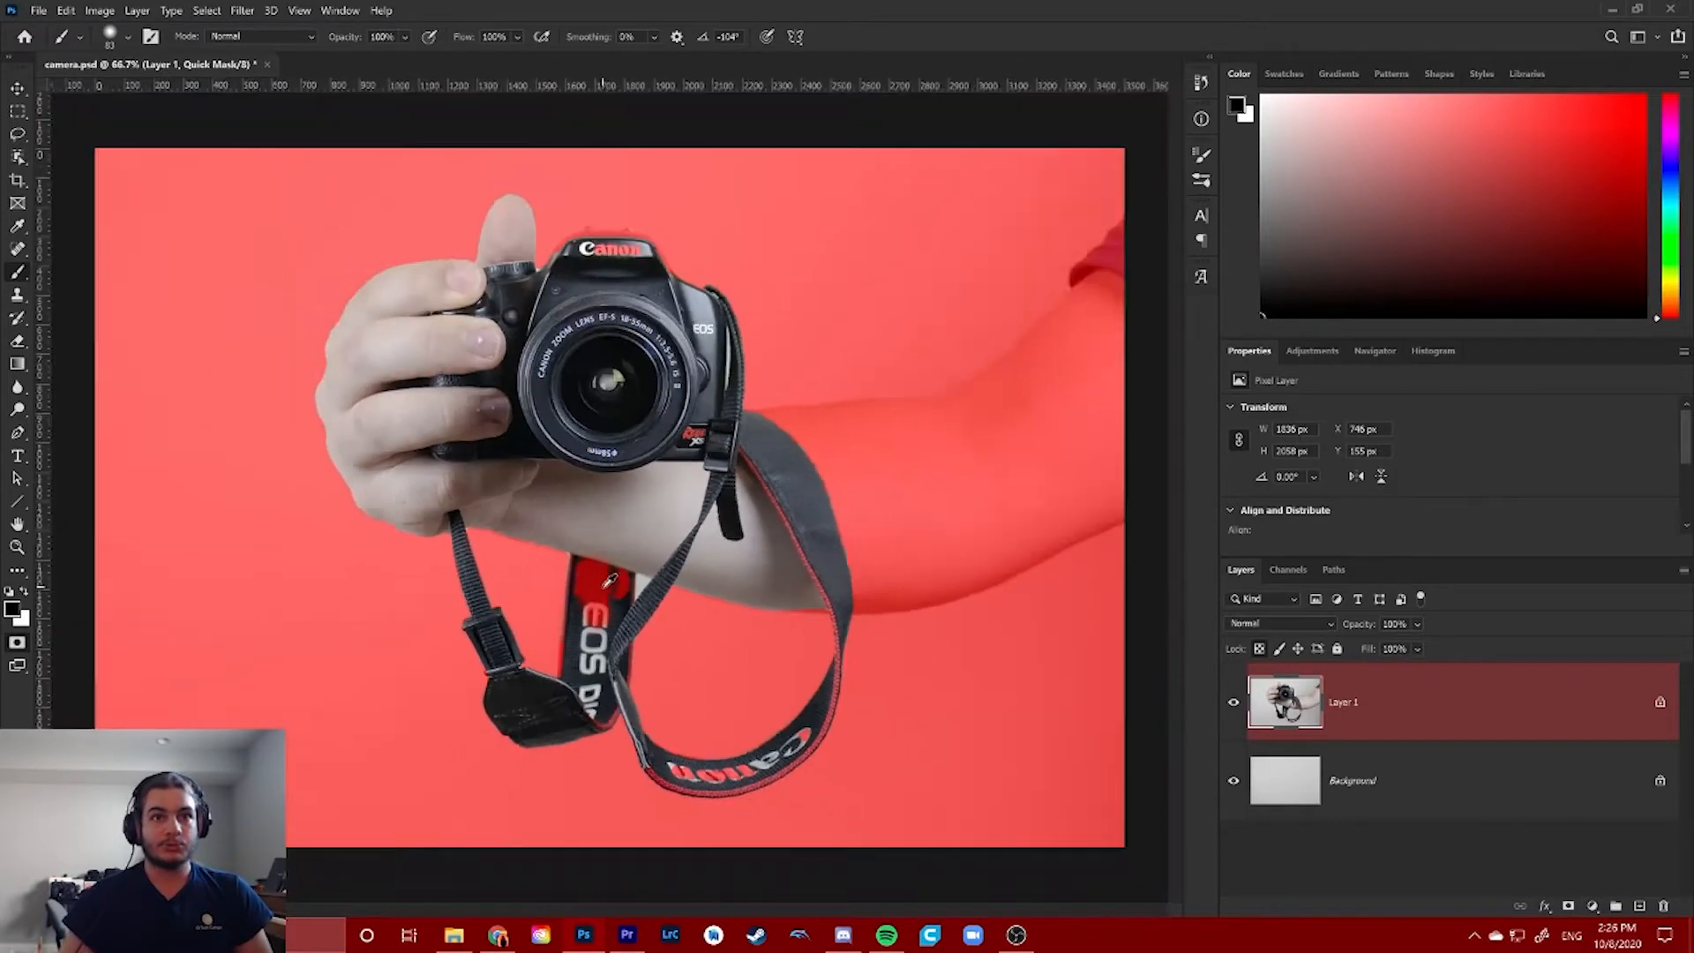
scroll(261, 257, down, 6)
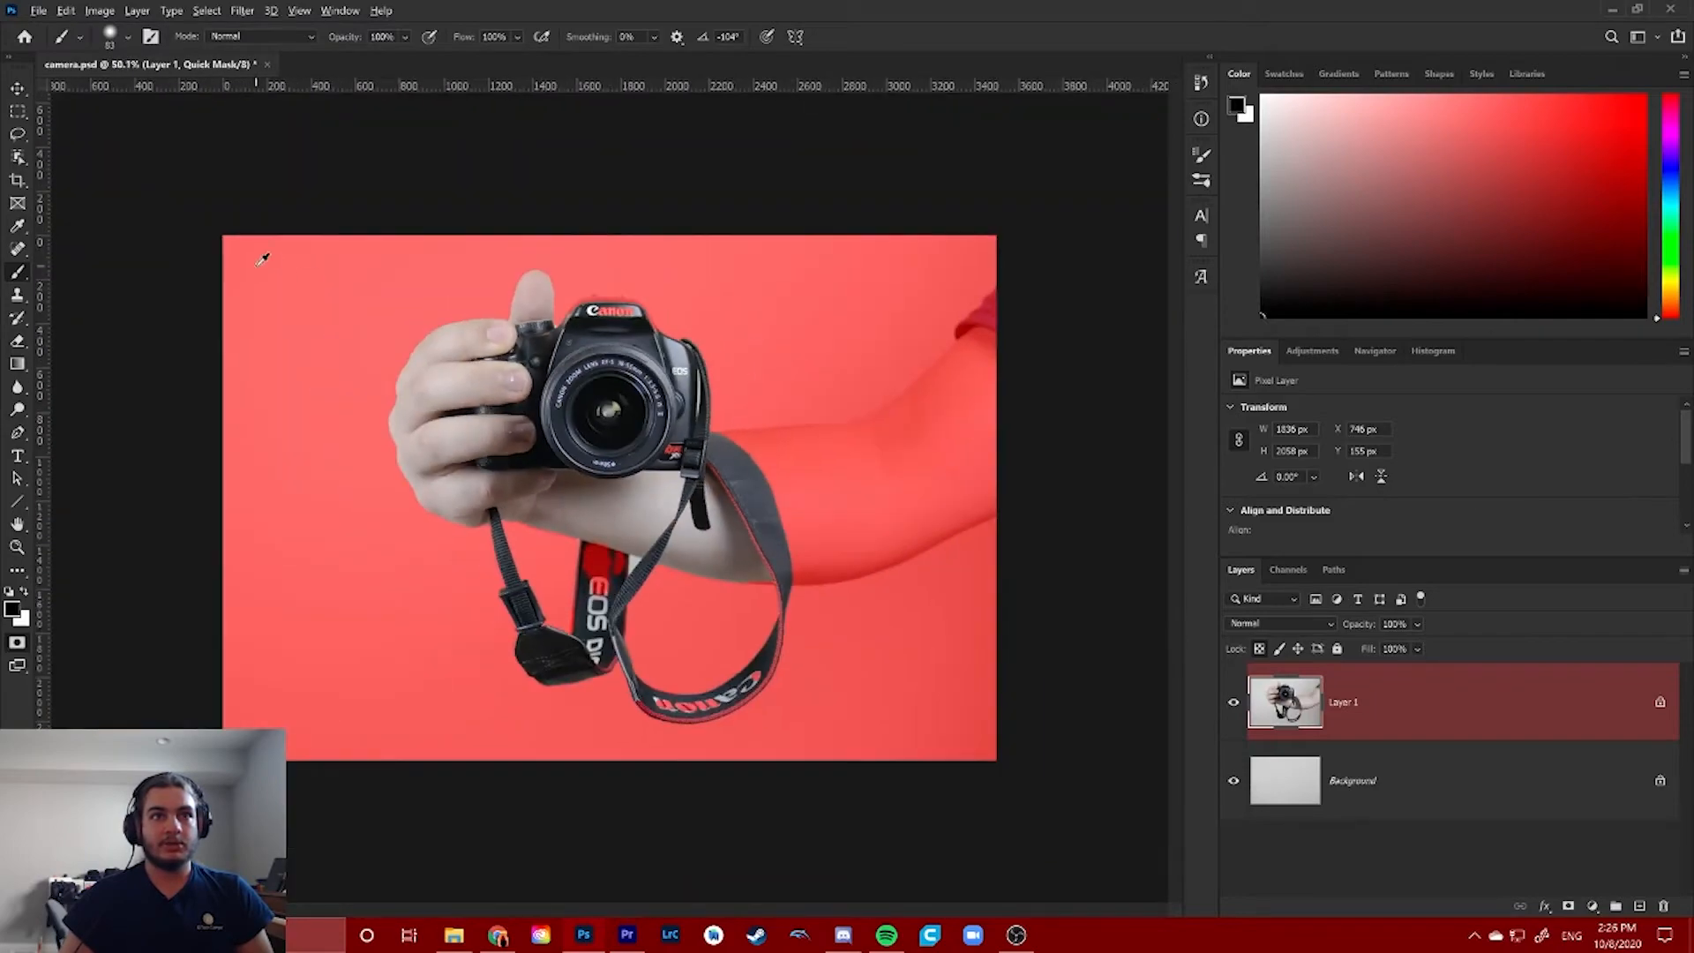
scroll(197, 276, up, 6)
scroll(194, 279, down, 5)
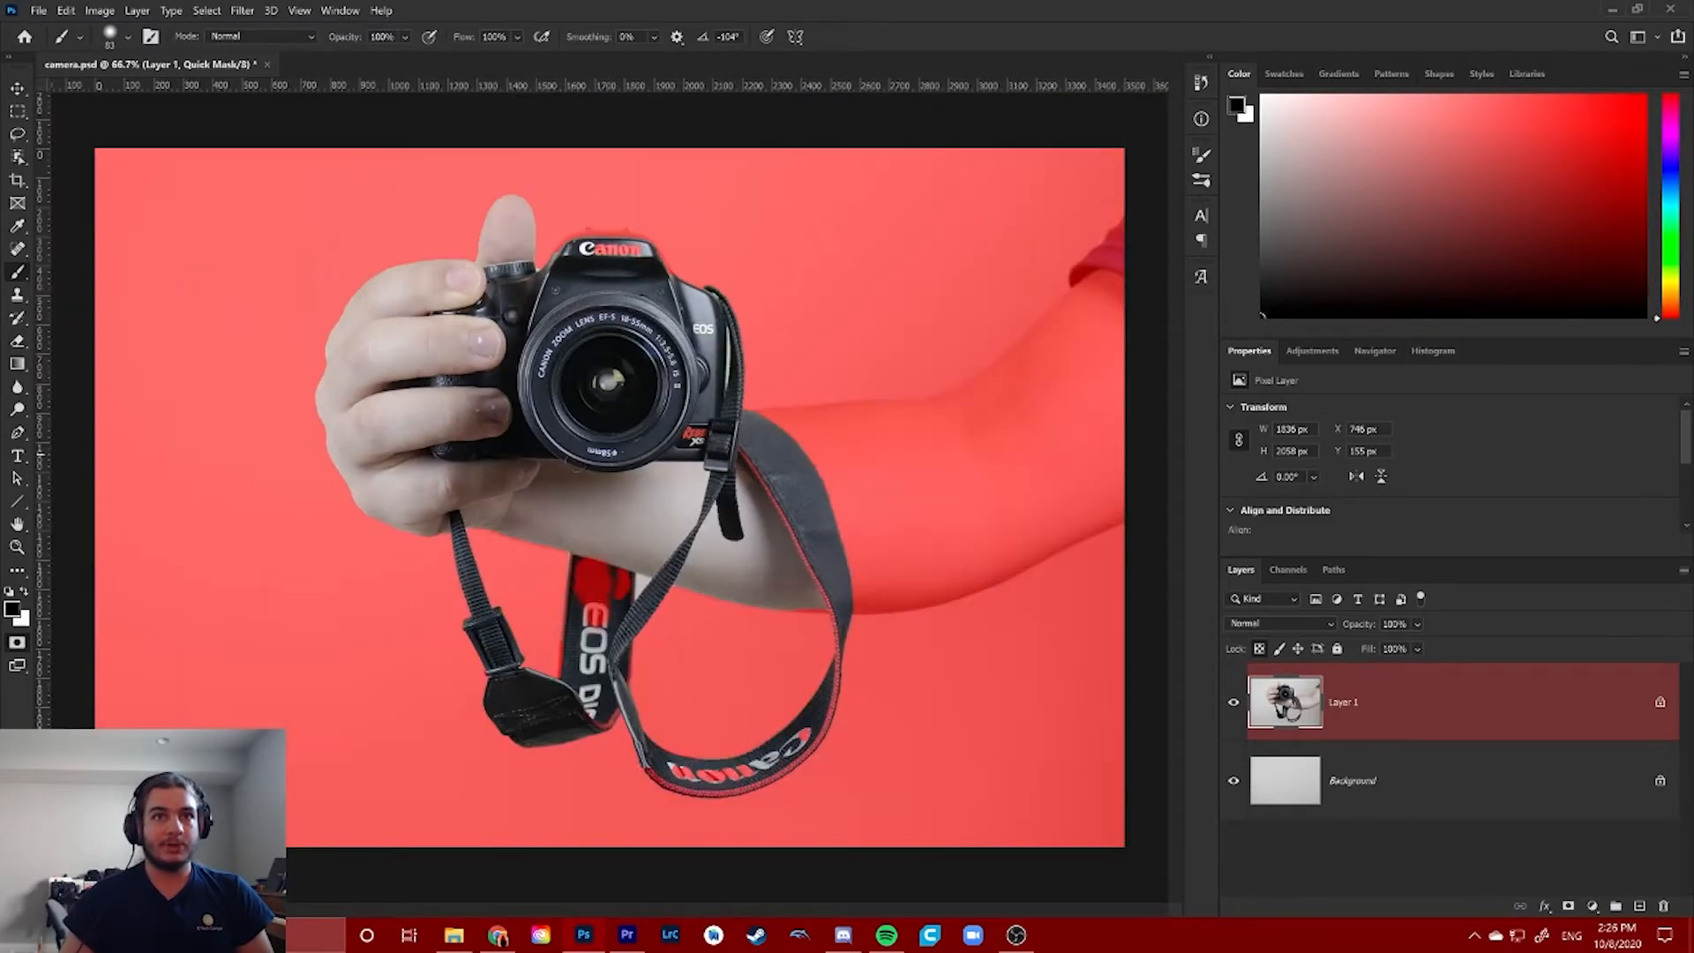
scroll(626, 513, up, 6)
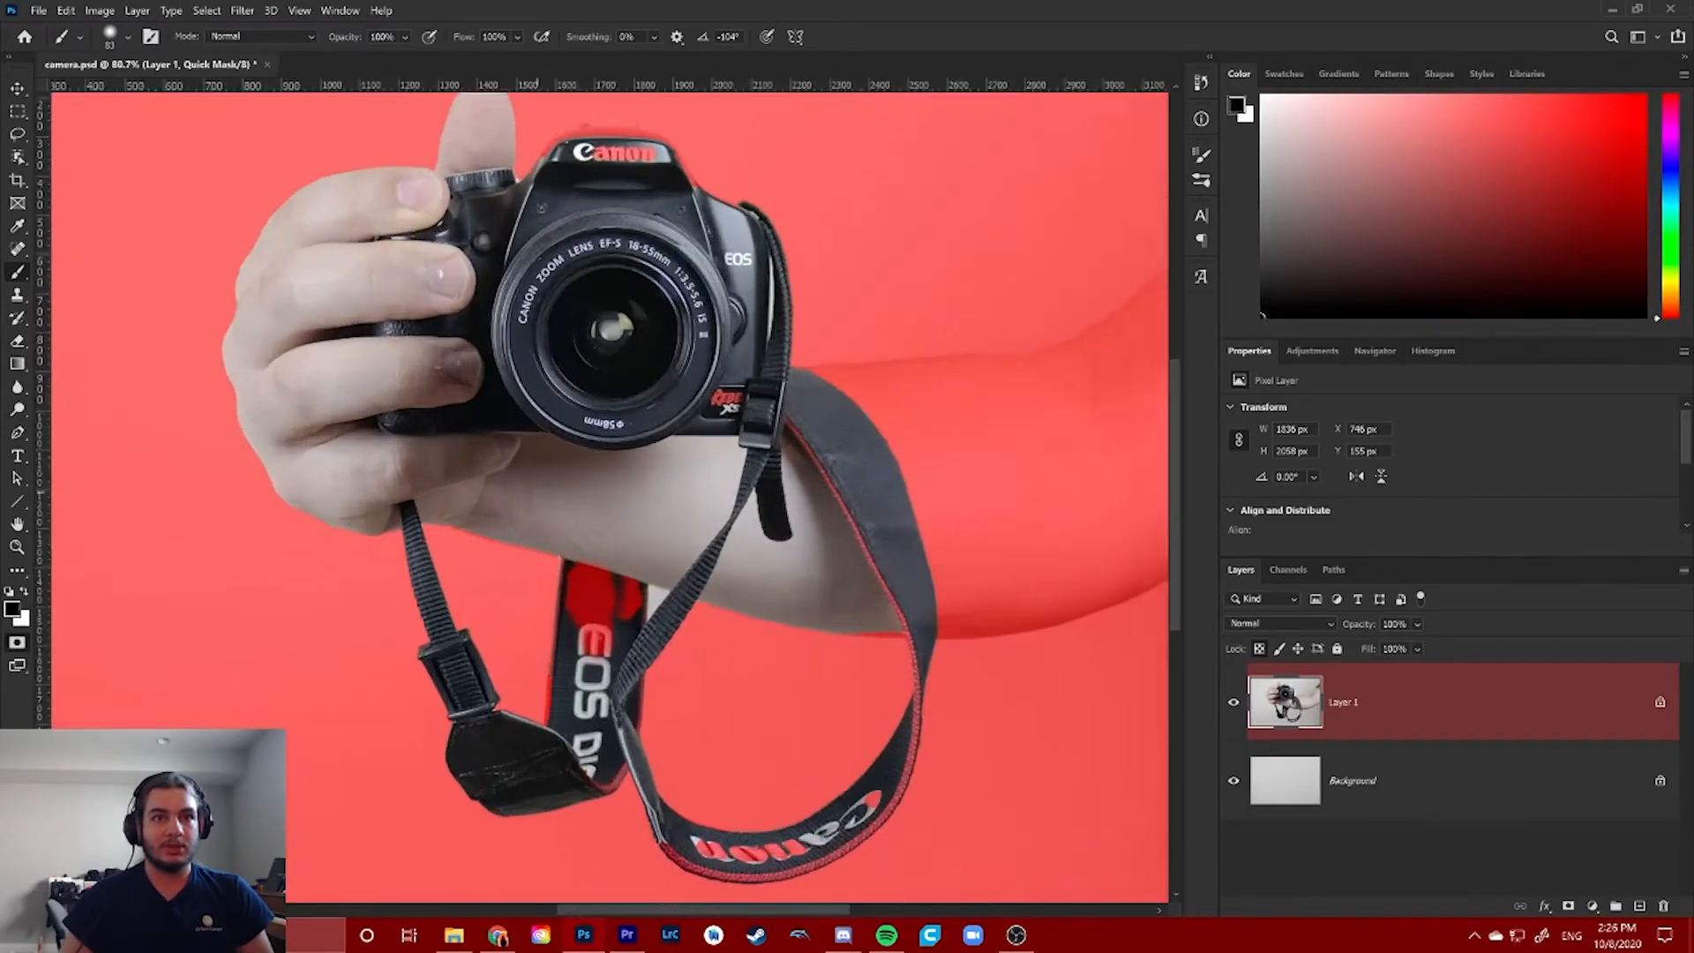
mouse_move(677, 910)
mouse_down()
mouse_move(821, 914)
mouse_move(667, 913)
mouse_up()
scroll(693, 799, down, 5)
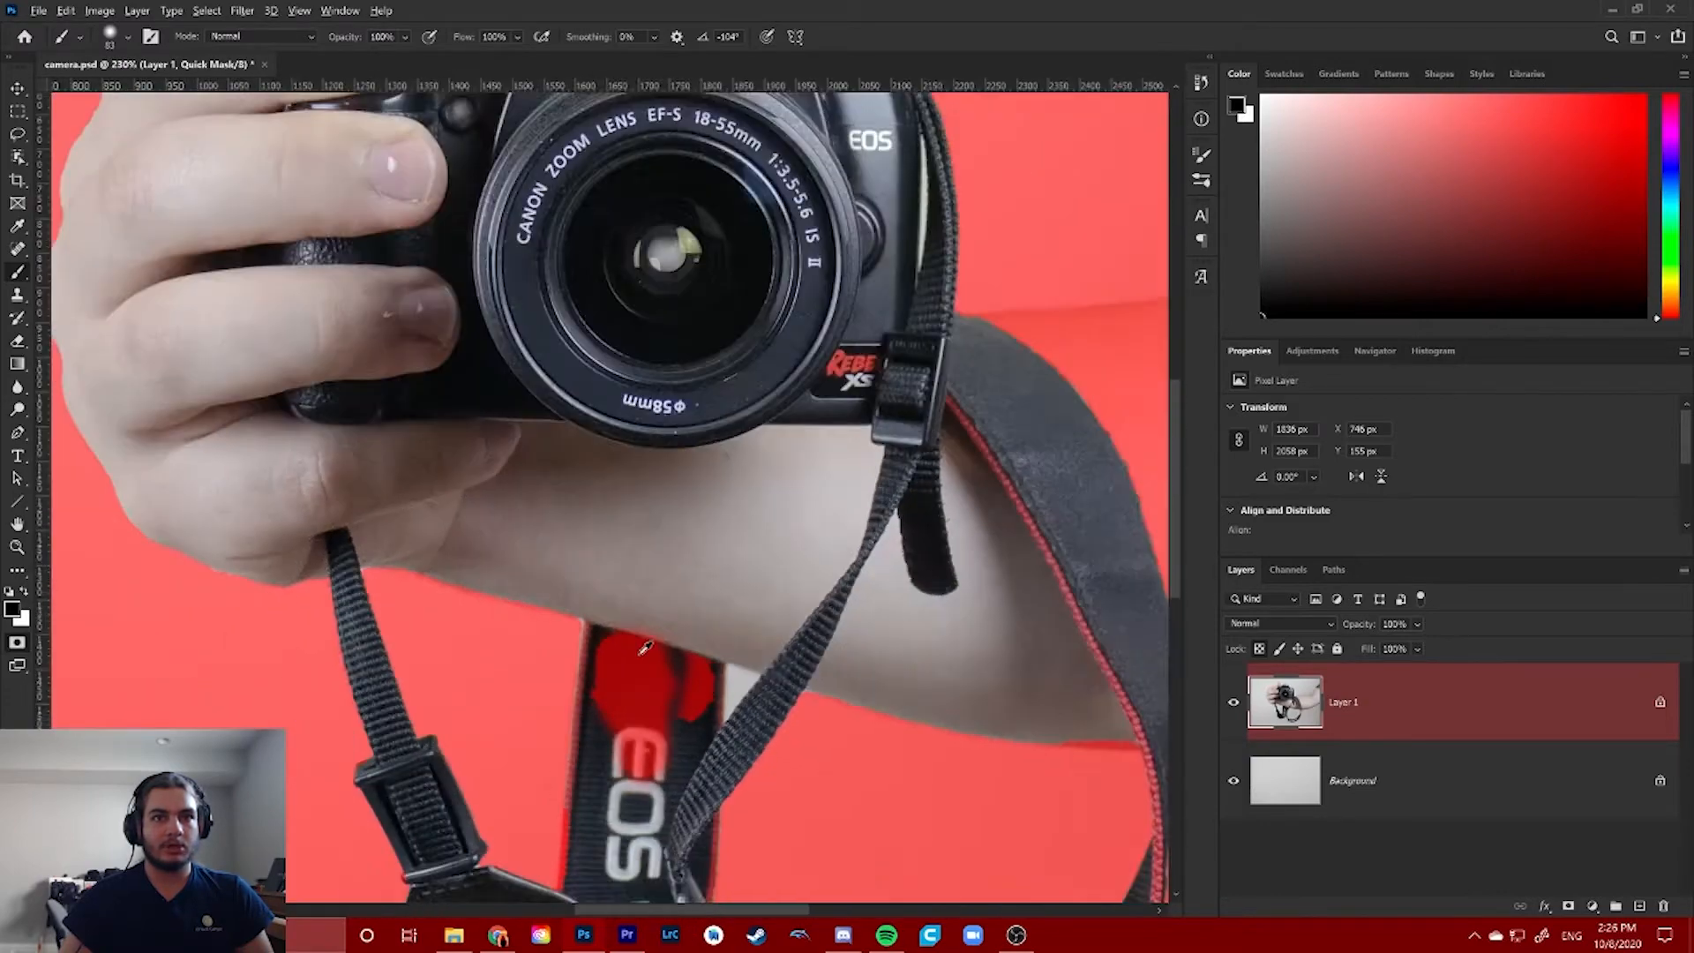
scroll(573, 573, up, 4)
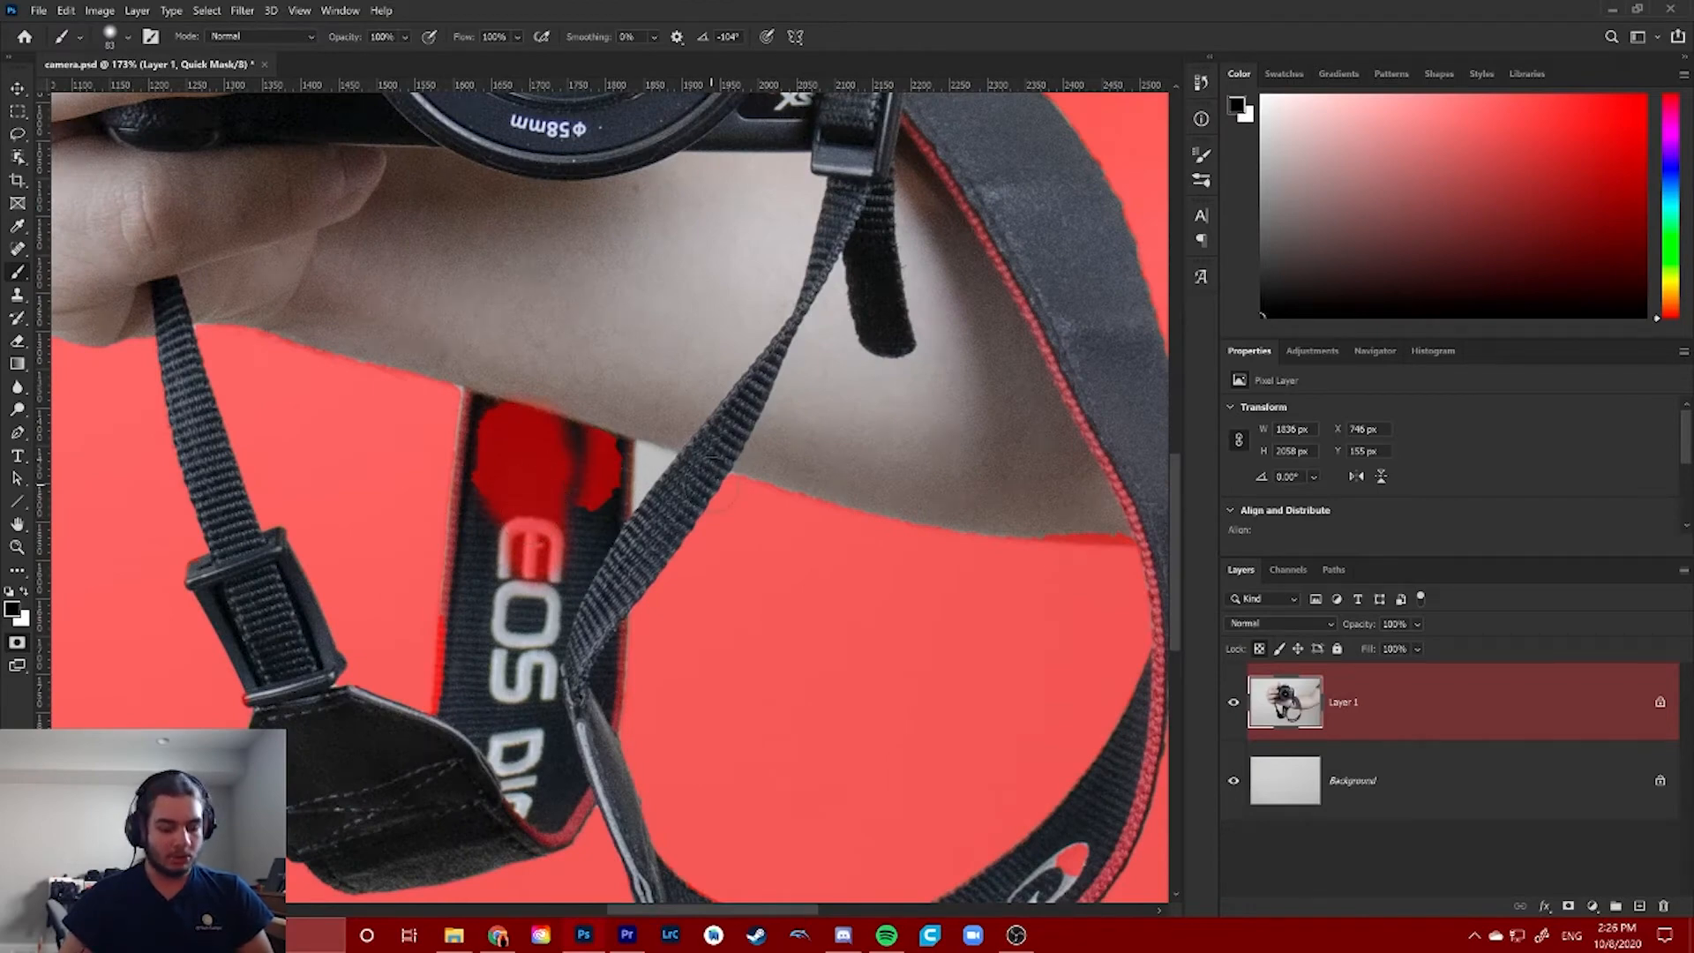
drag(863, 481, 998, 539)
scroll(497, 504, up, 5)
scroll(499, 497, up, 3)
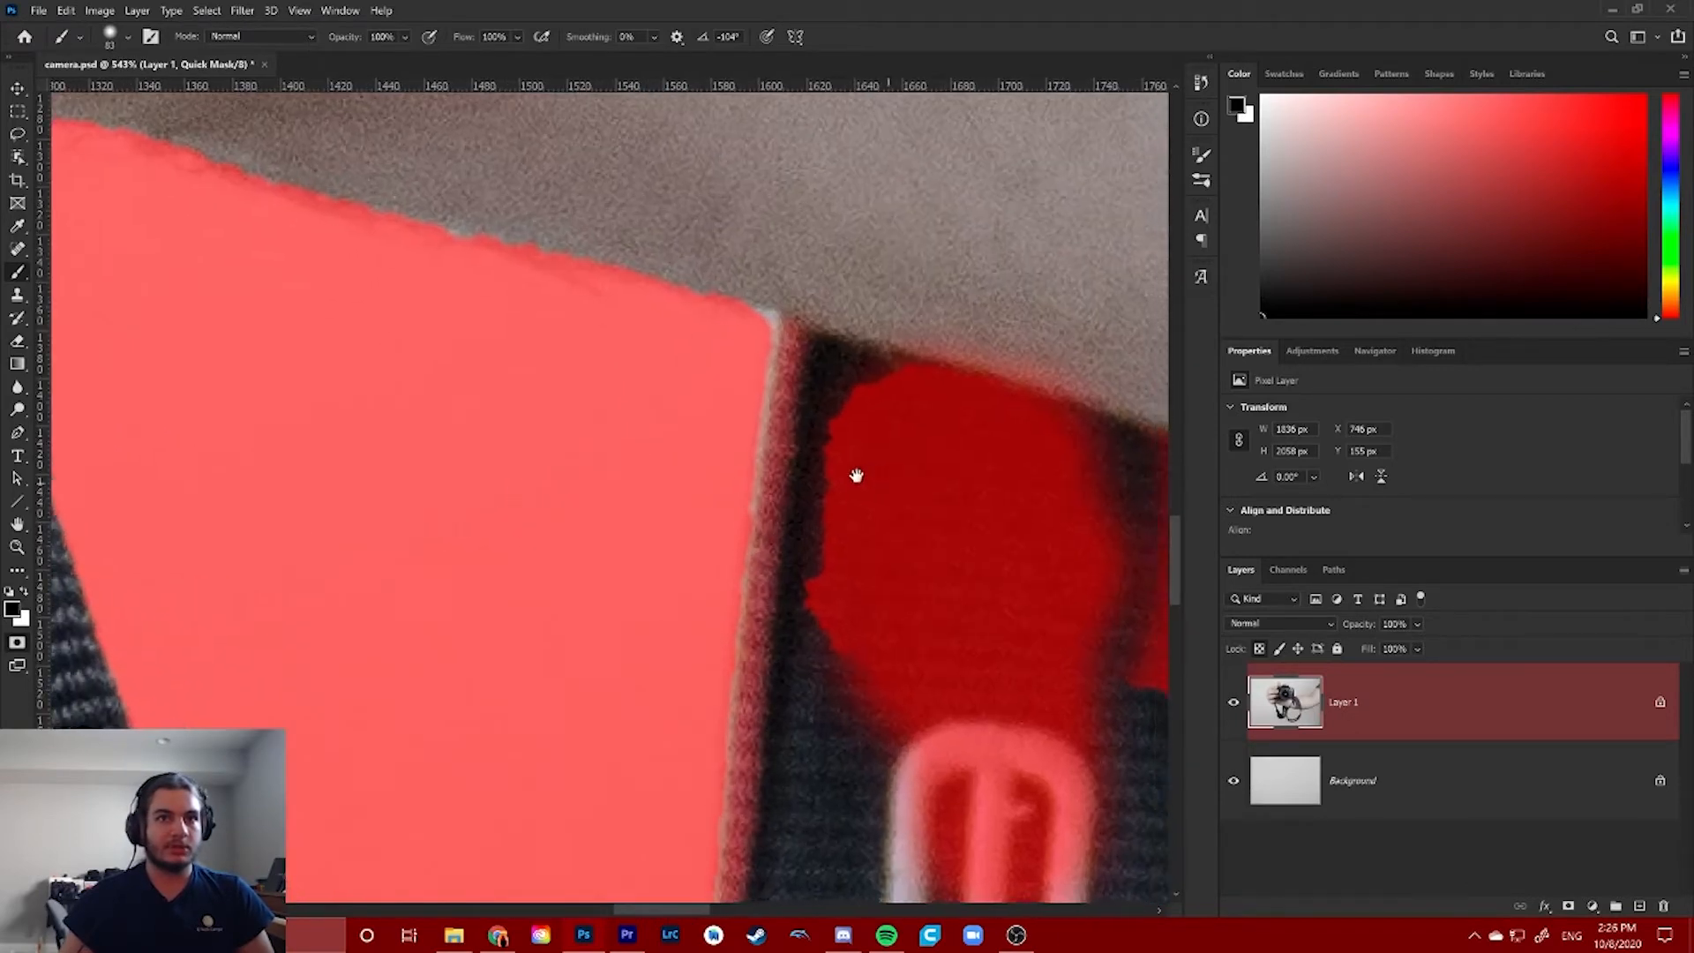
drag(854, 473, 468, 442)
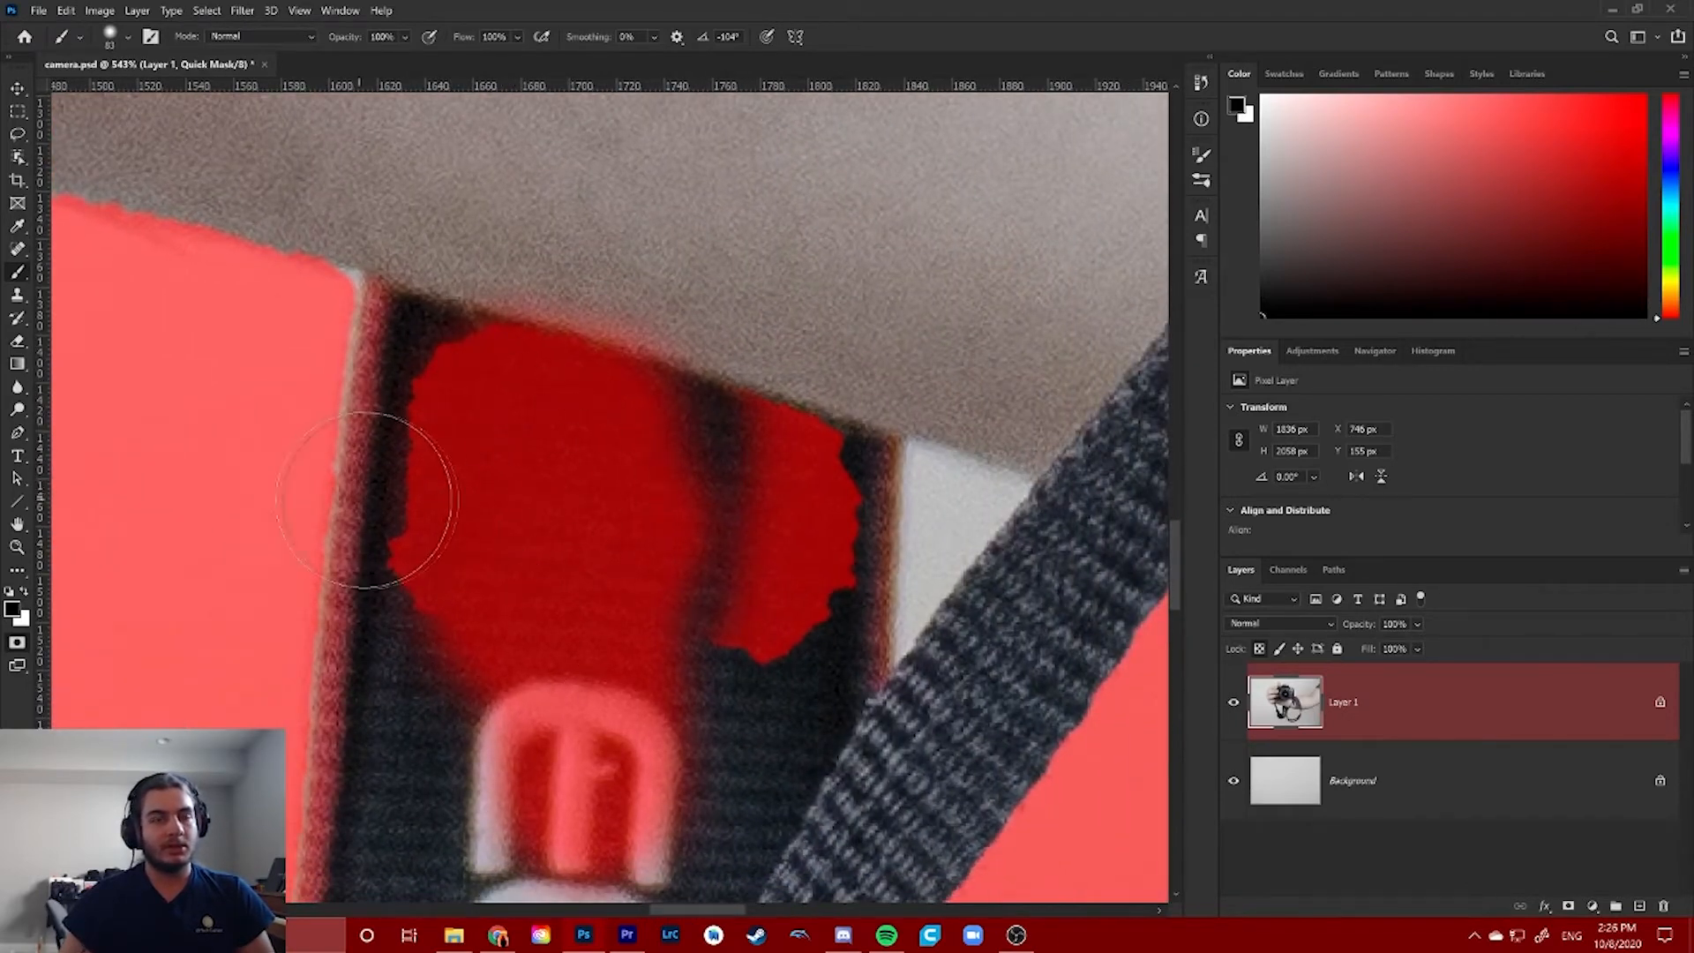
scroll(132, 442, down, 4)
scroll(904, 541, up, 5)
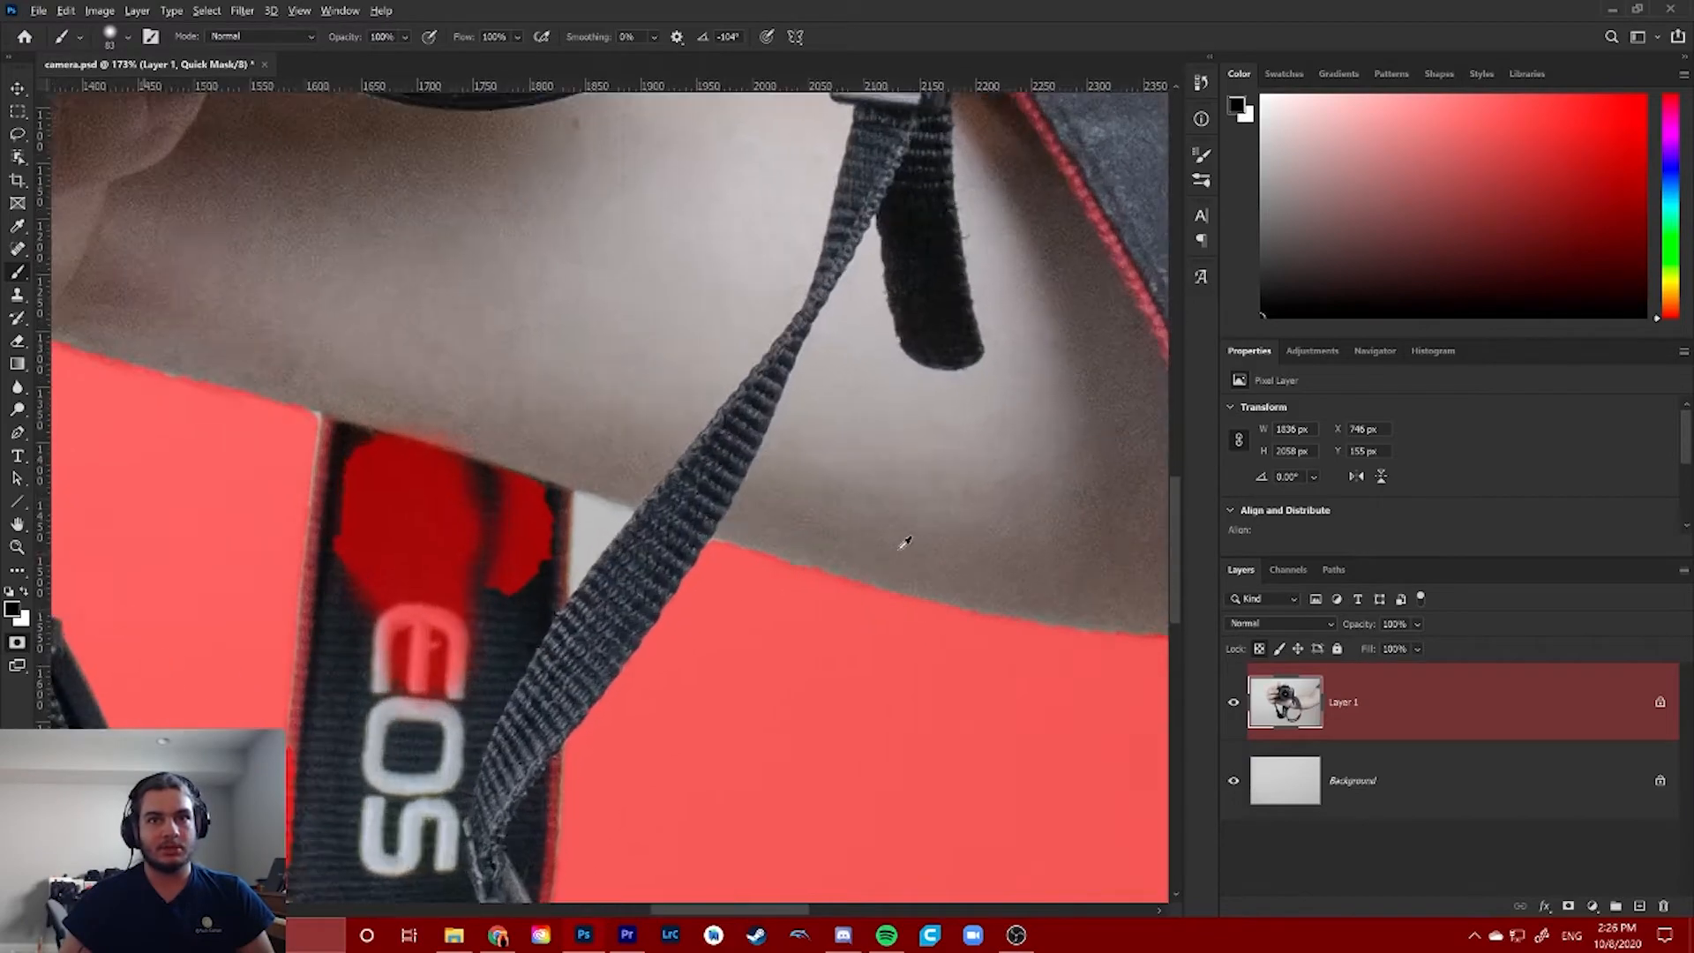
drag(680, 567, 1124, 571)
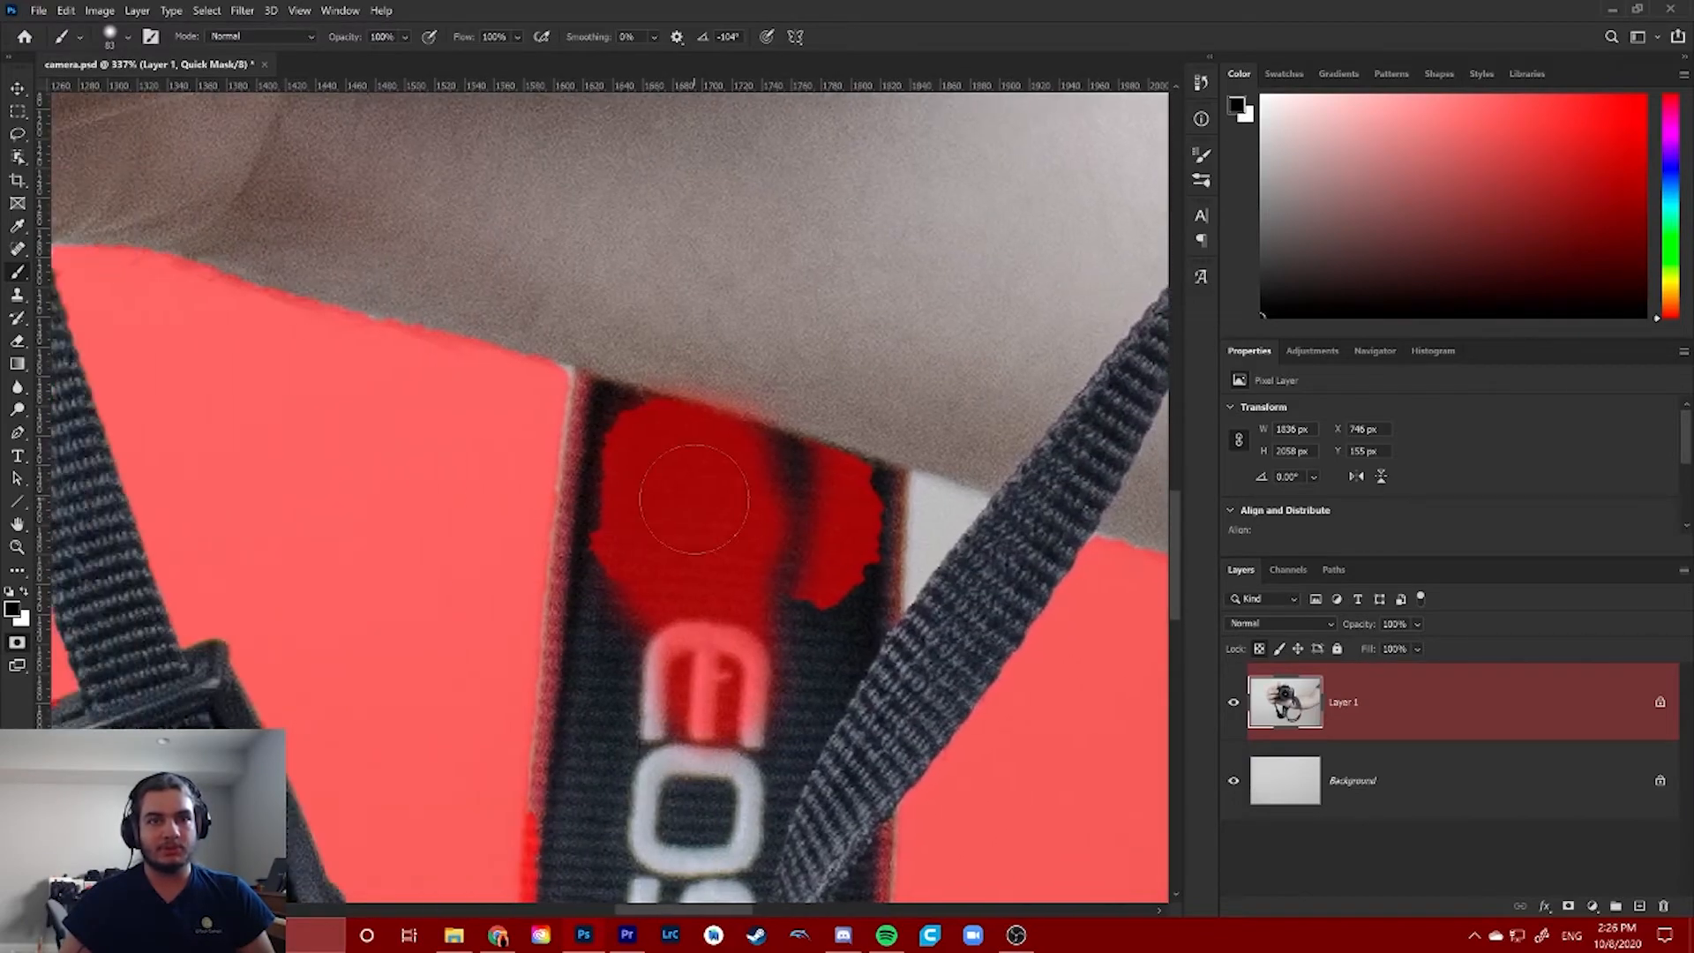
scroll(678, 510, down, 3)
scroll(724, 534, up, 2)
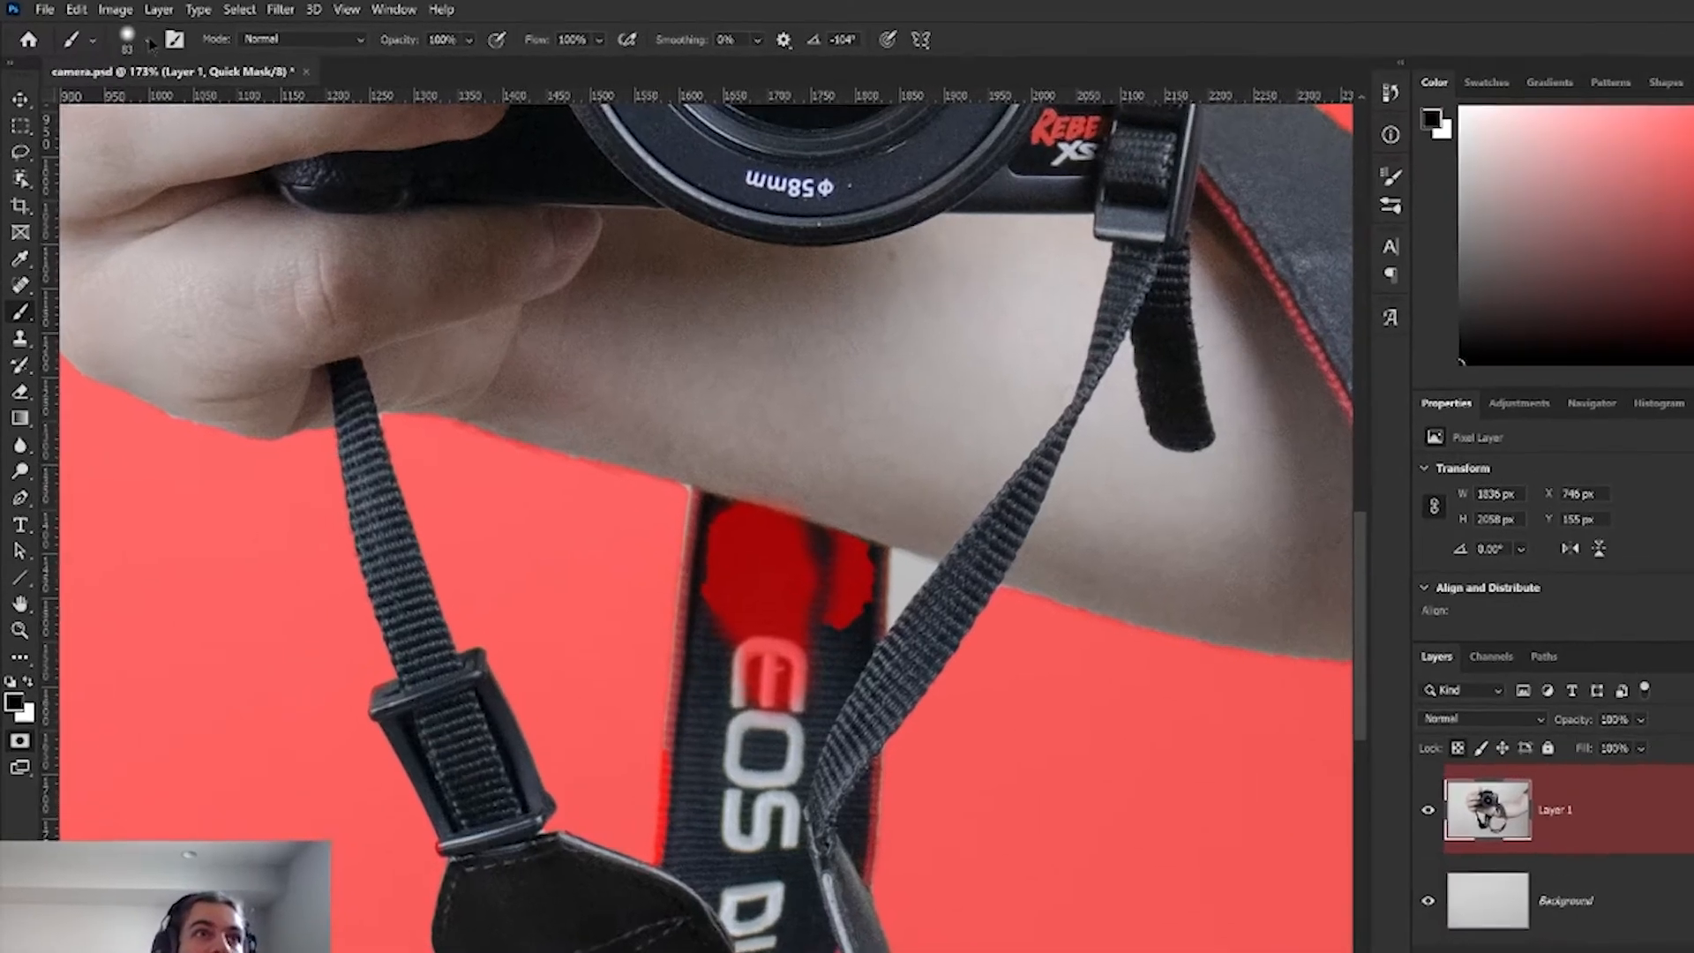
Set the brush size to 88 px and its hardness to 40% for refining the Quick Mask
click(128, 37)
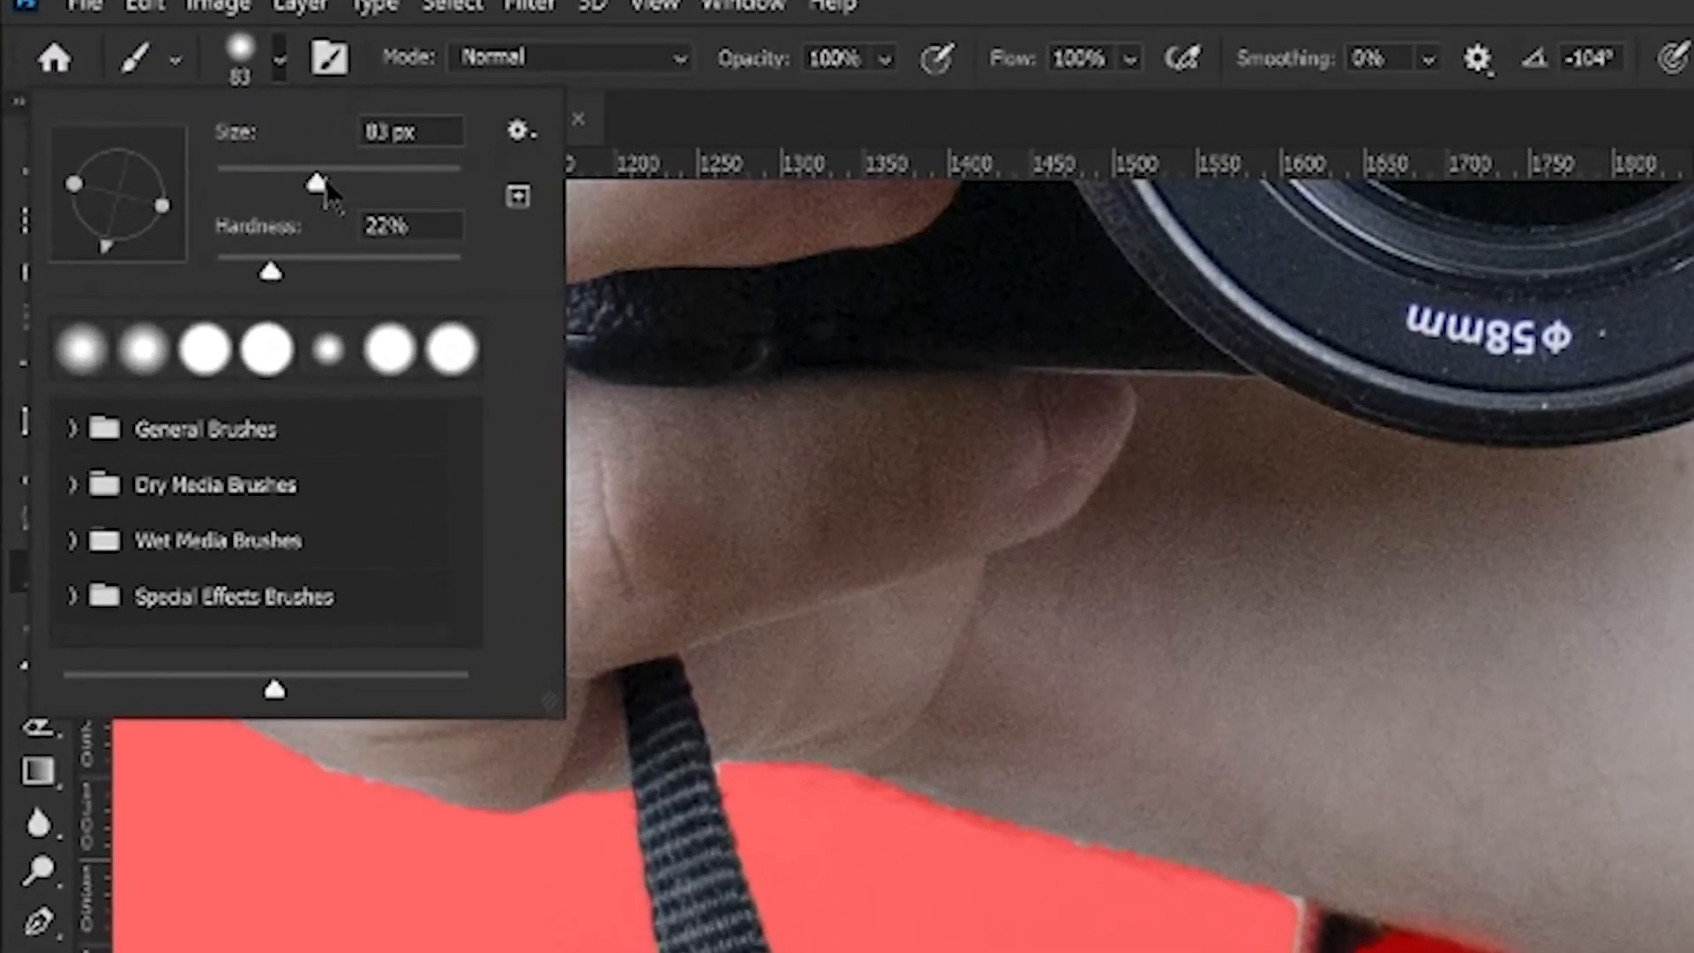
drag(300, 174, 396, 186)
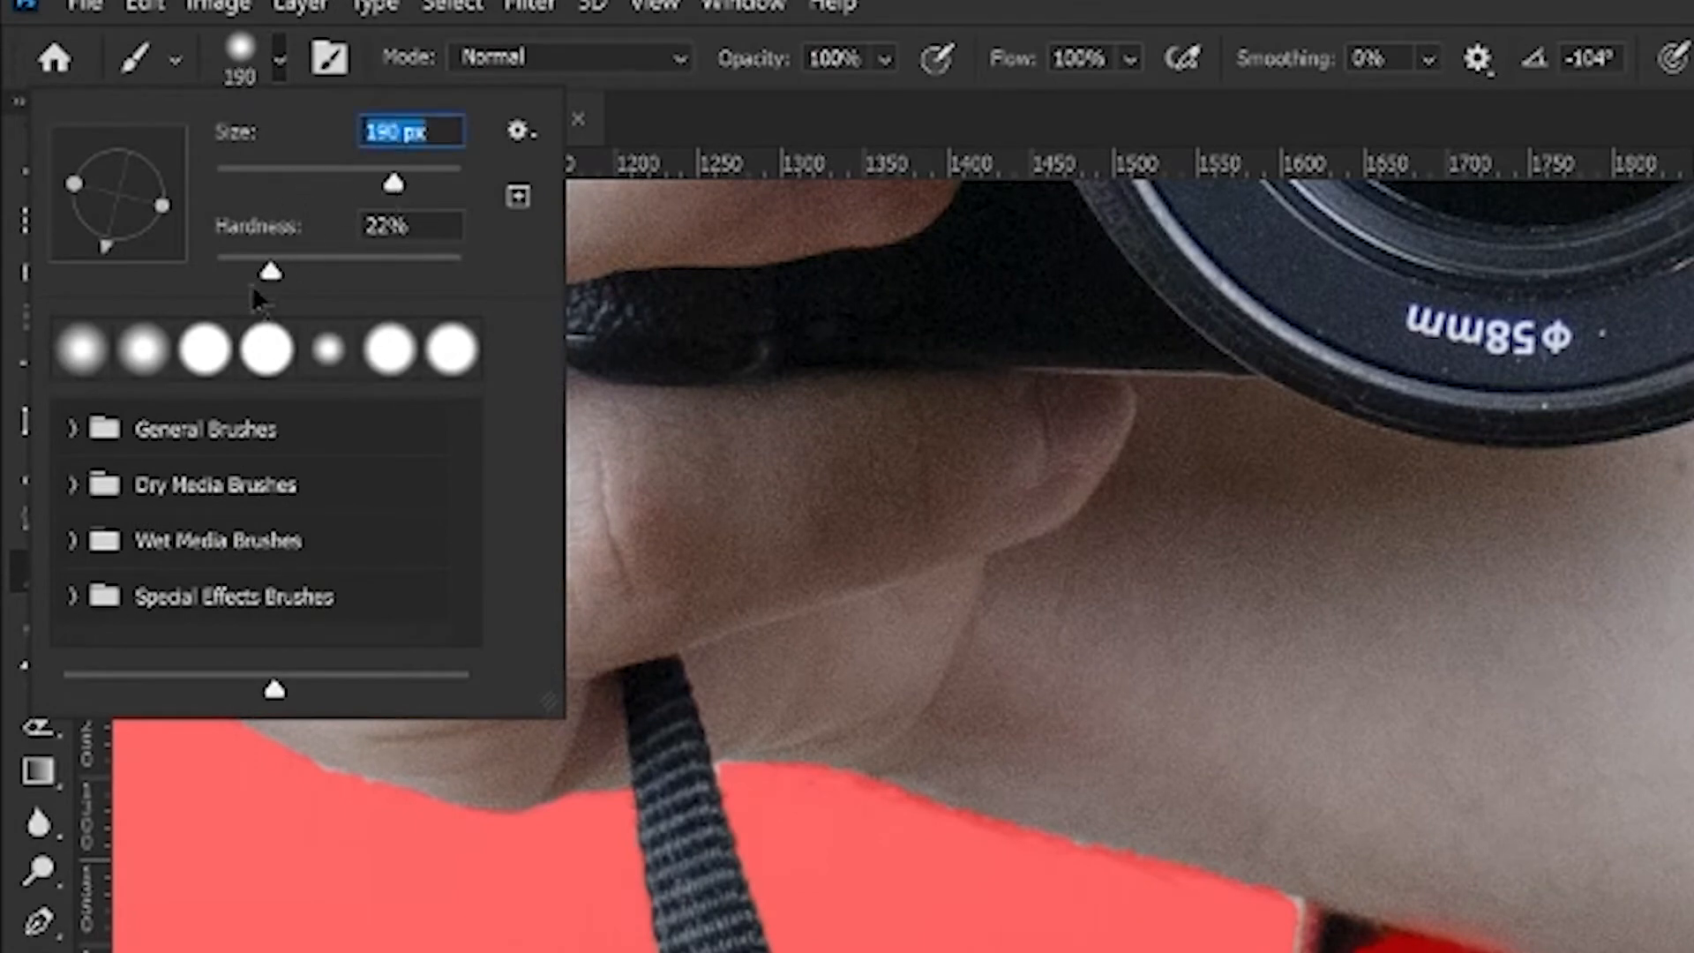
drag(269, 270, 356, 271)
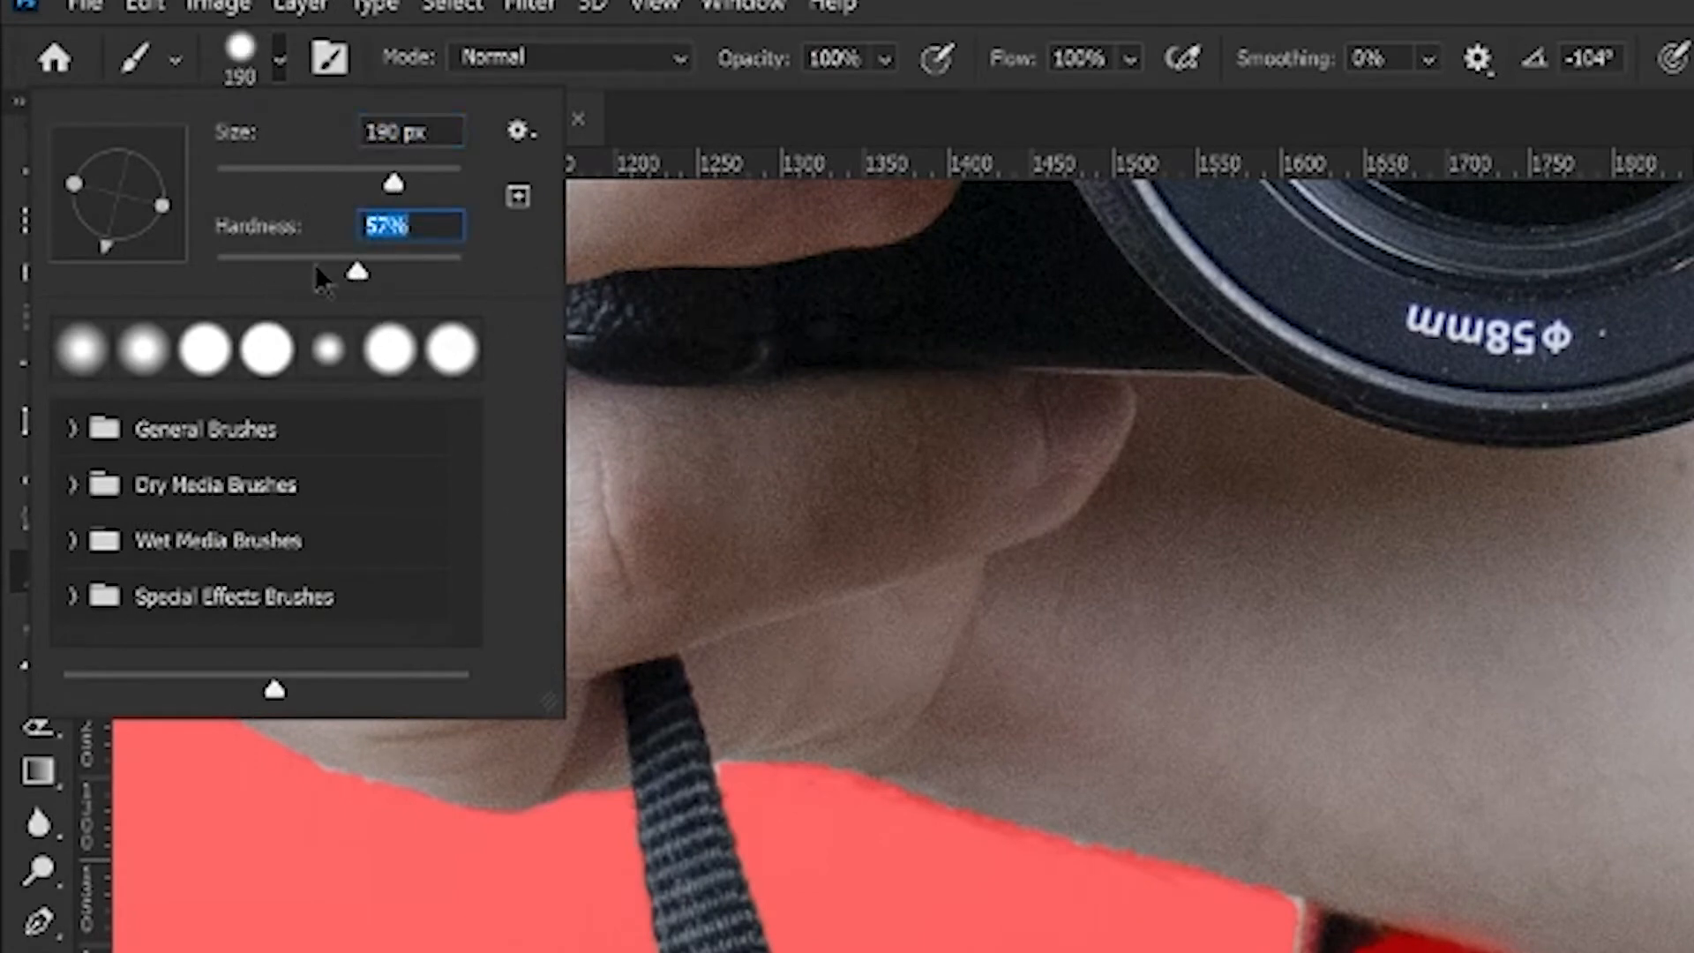
drag(351, 267, 315, 271)
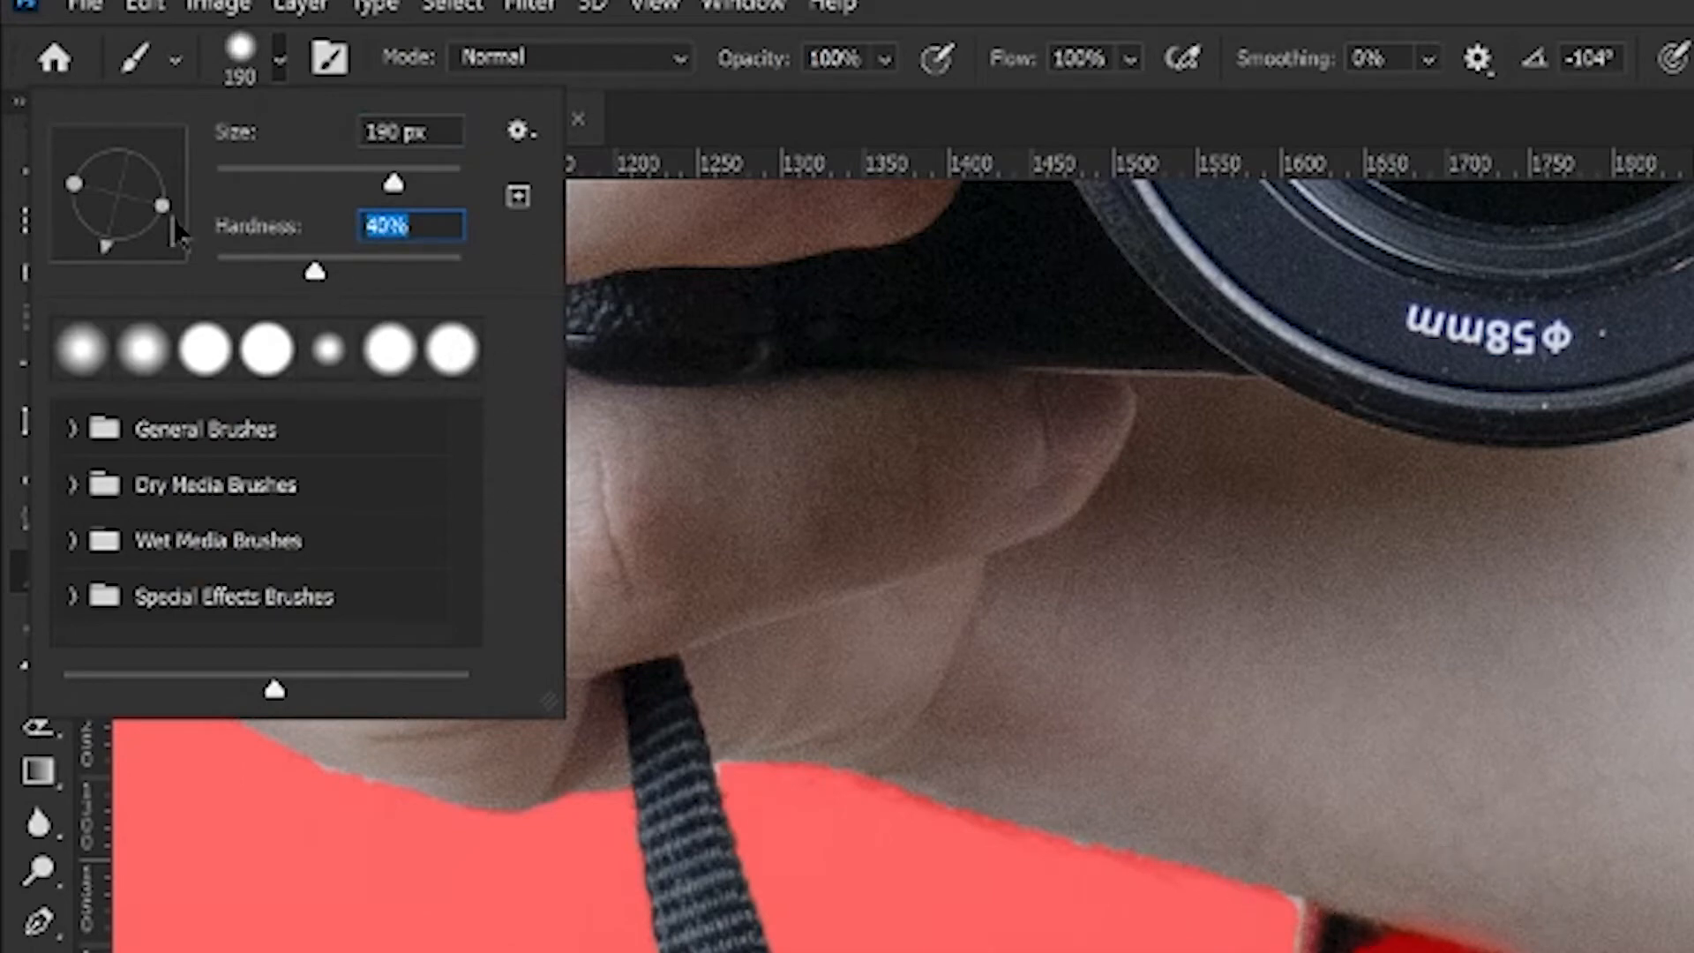
drag(393, 183, 321, 183)
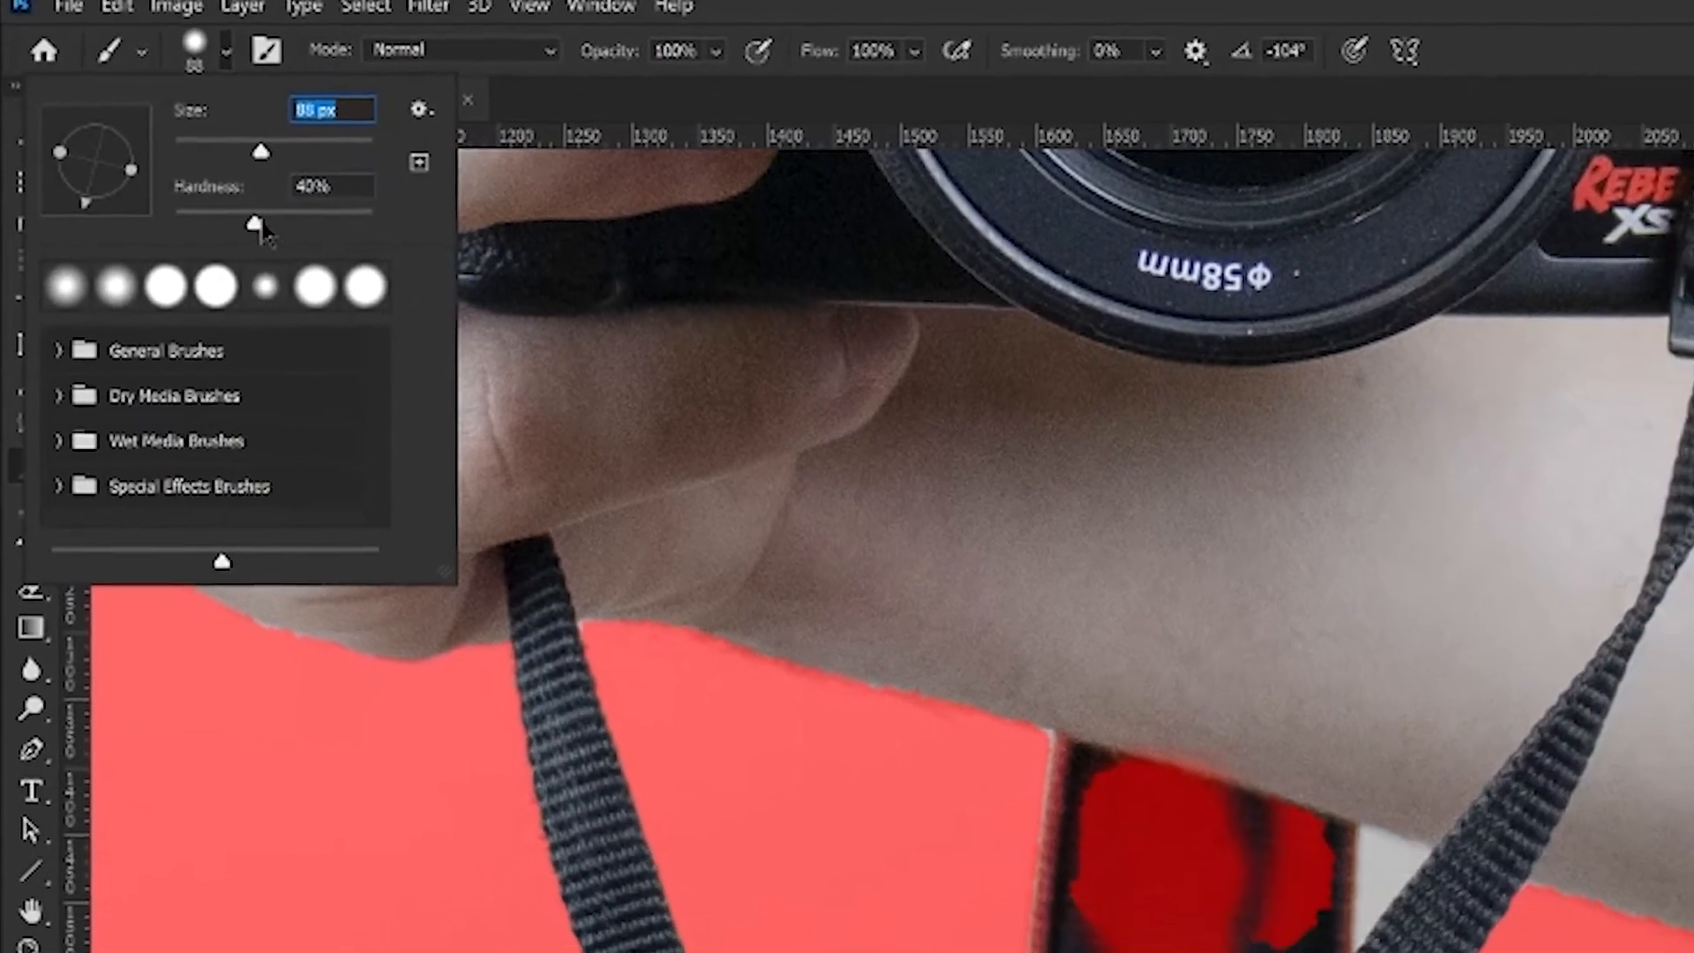
Set the brush hardness to 92% and brush the mask over the strap patch above the EOS lettering
drag(314, 271, 440, 271)
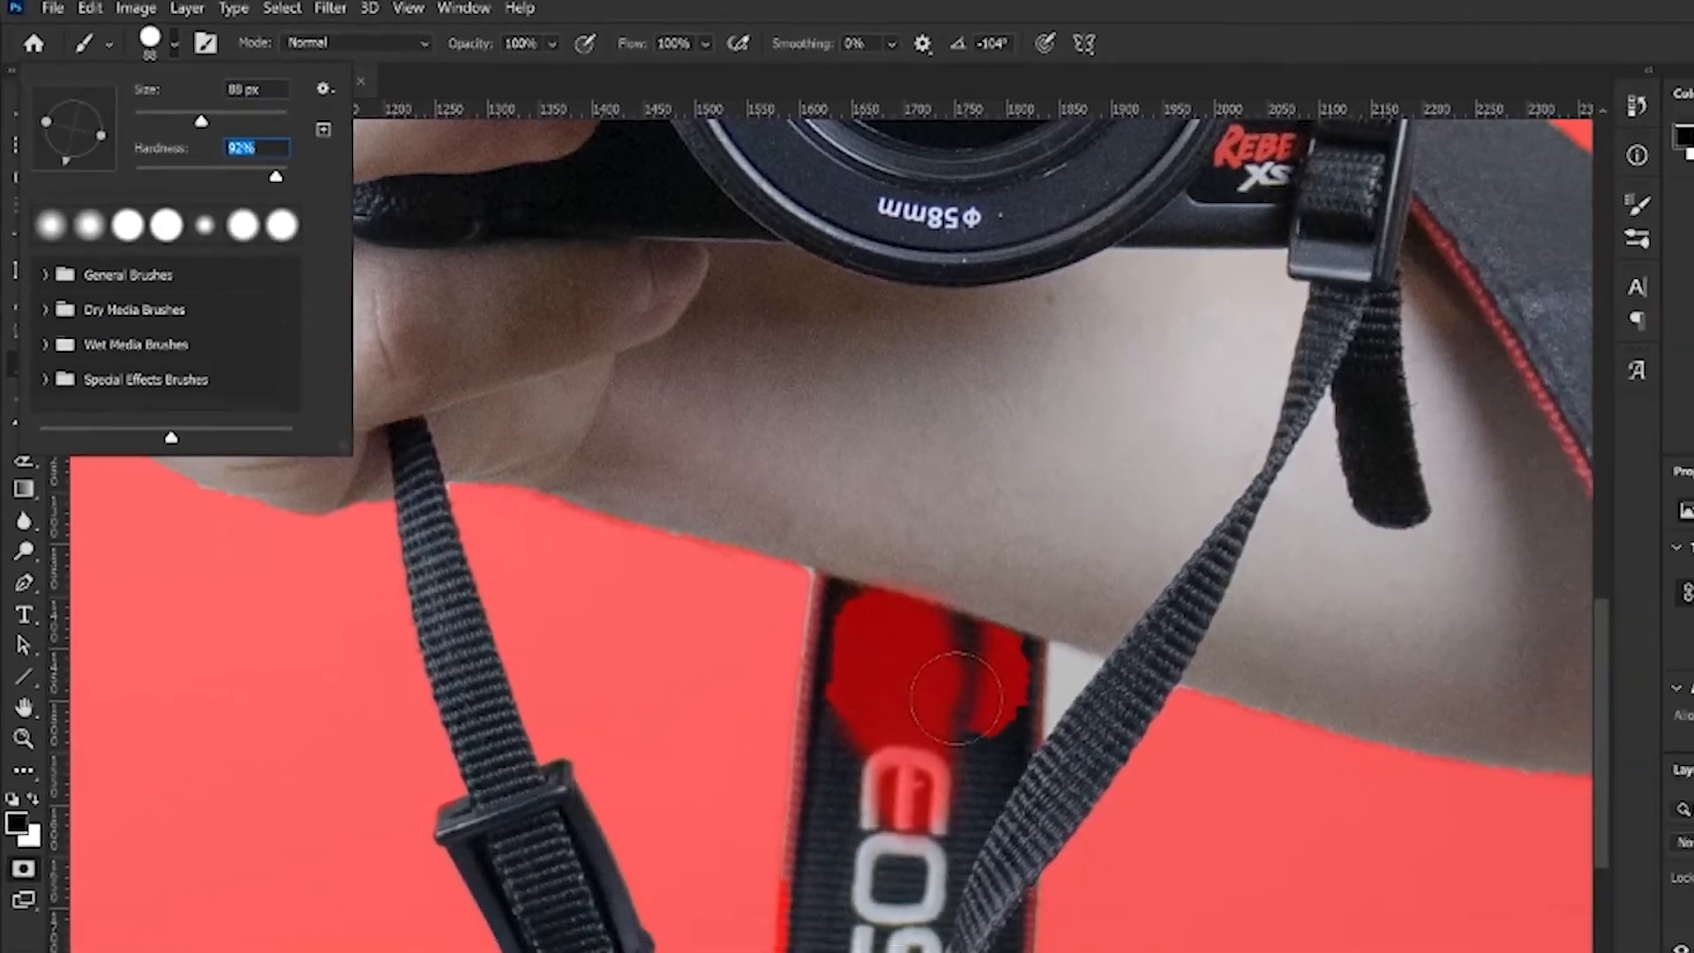
click(932, 692)
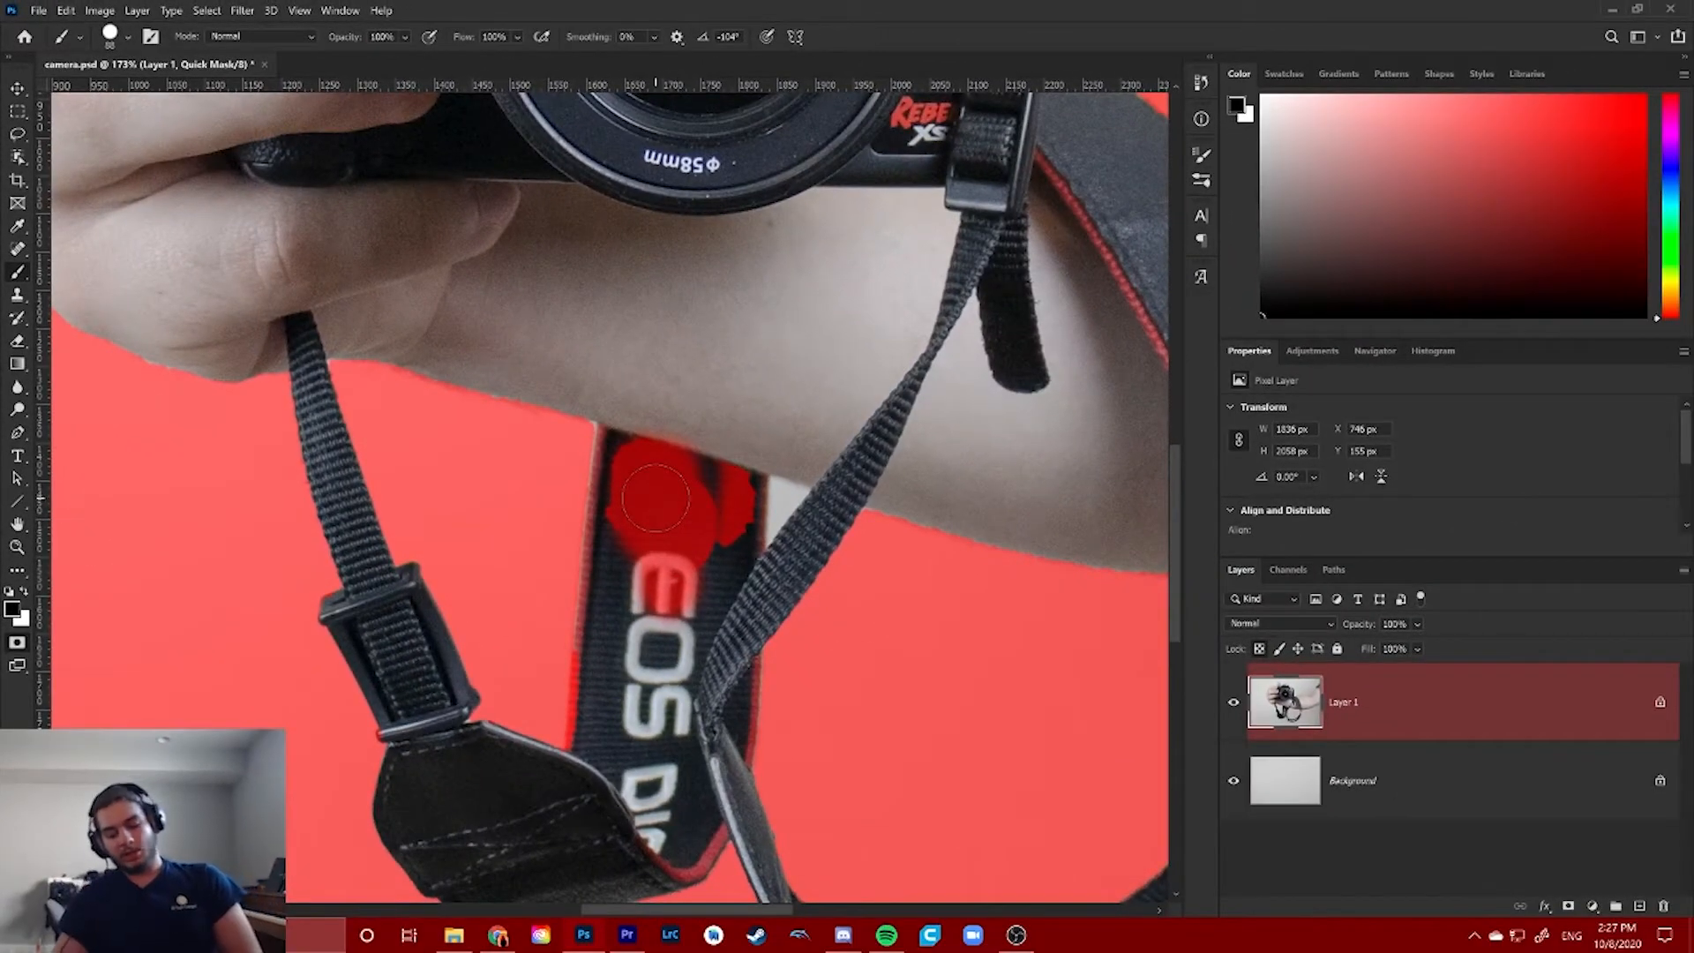
key(XF86AudioLowerVolume)
key(XF86AudioLowerVolume)
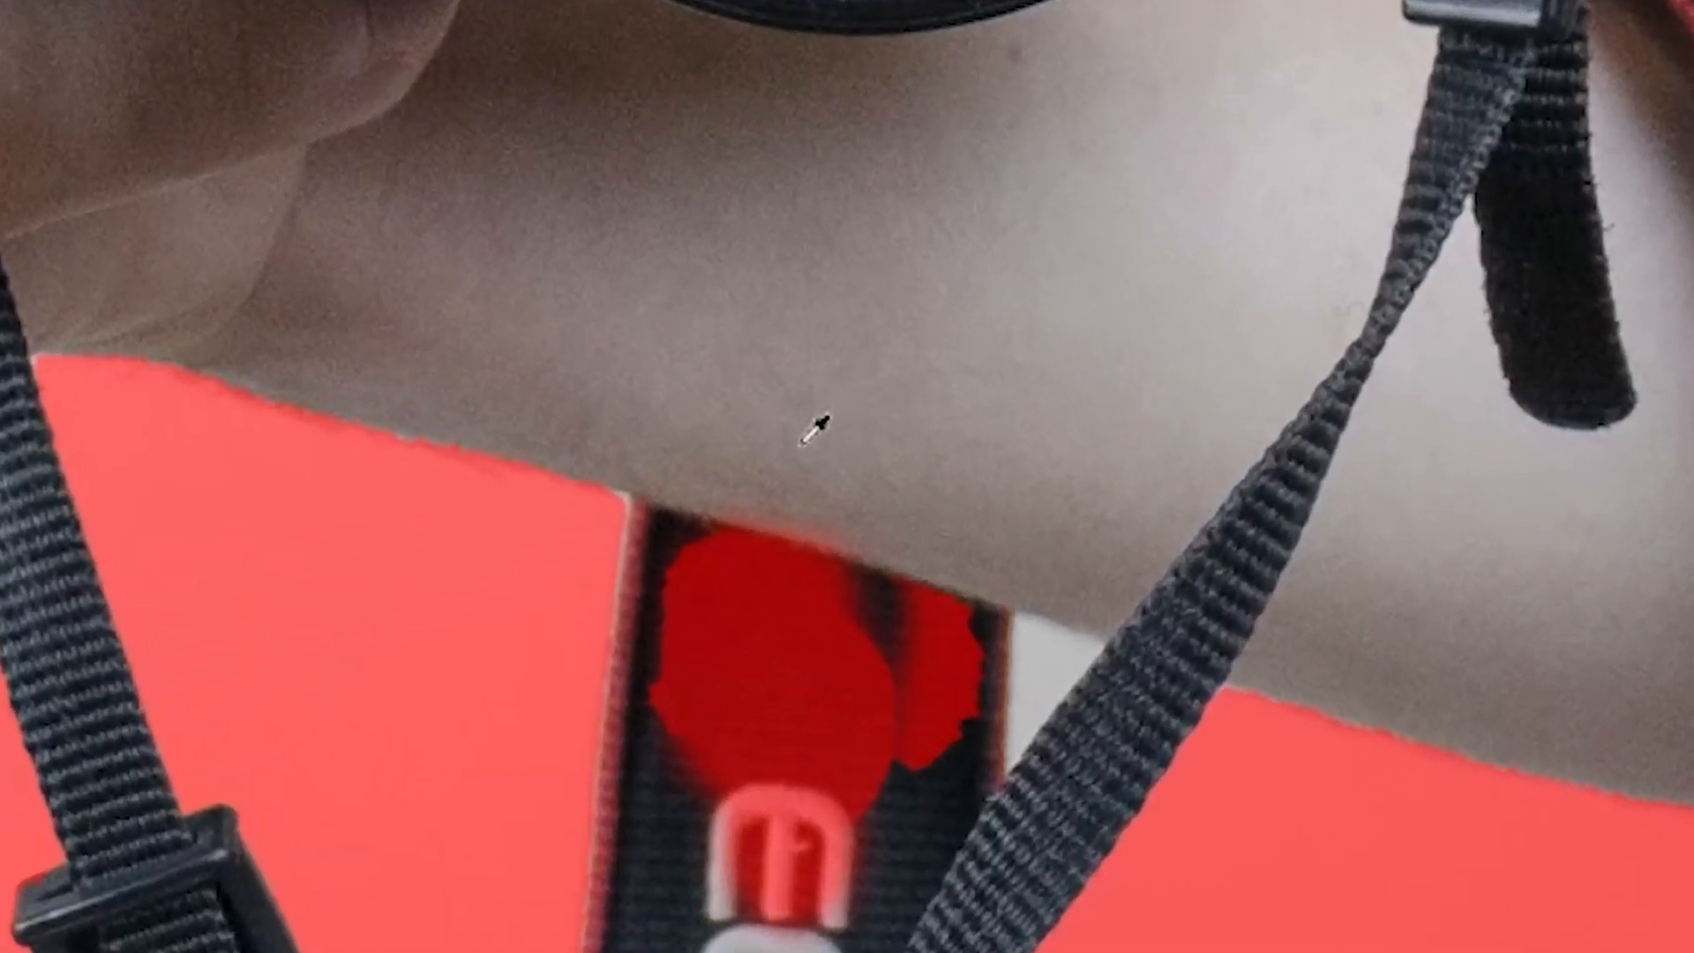
Resize the brush to 145 px at 79% hardness, try a black stroke, and restore the strap above EOS with white
alt+right_click(674, 400)
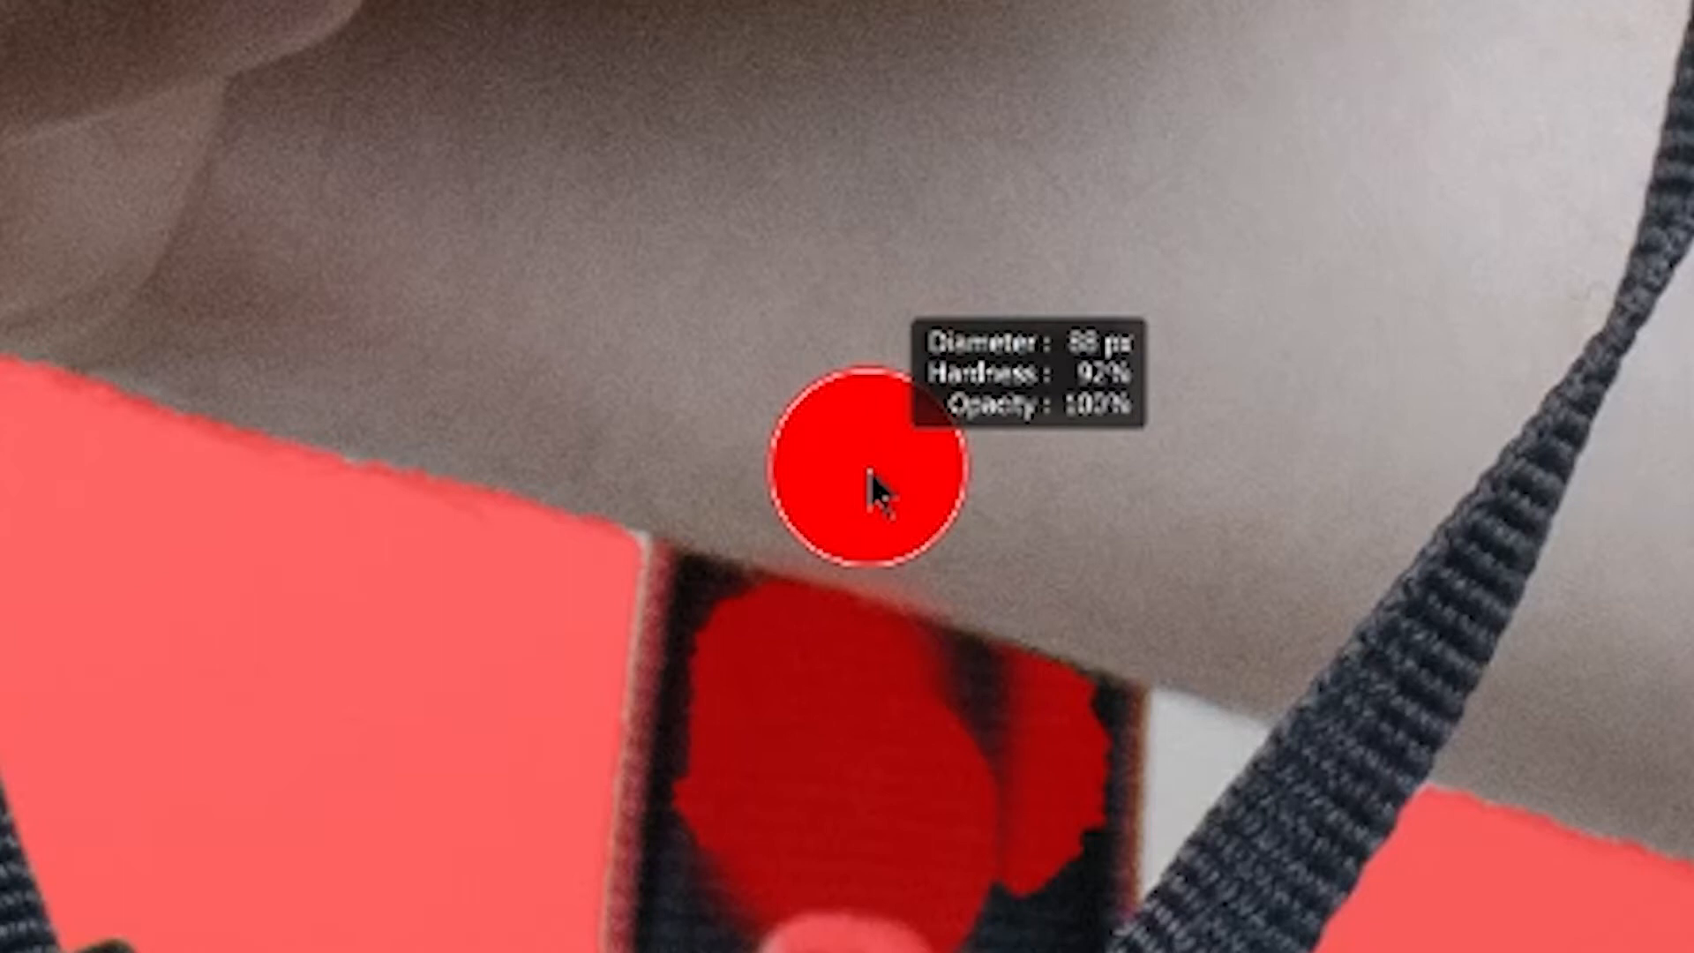
mouse_move(873, 489)
mouse_down()
mouse_move(1002, 462)
mouse_move(1063, 480)
mouse_move(559, 495)
mouse_move(1063, 503)
mouse_move(885, 540)
mouse_move(880, 11)
mouse_move(873, 764)
mouse_move(915, 295)
mouse_move(835, 409)
mouse_move(911, 187)
mouse_move(877, 133)
mouse_move(869, 712)
mouse_move(898, 773)
mouse_move(882, 807)
mouse_move(950, 799)
mouse_up()
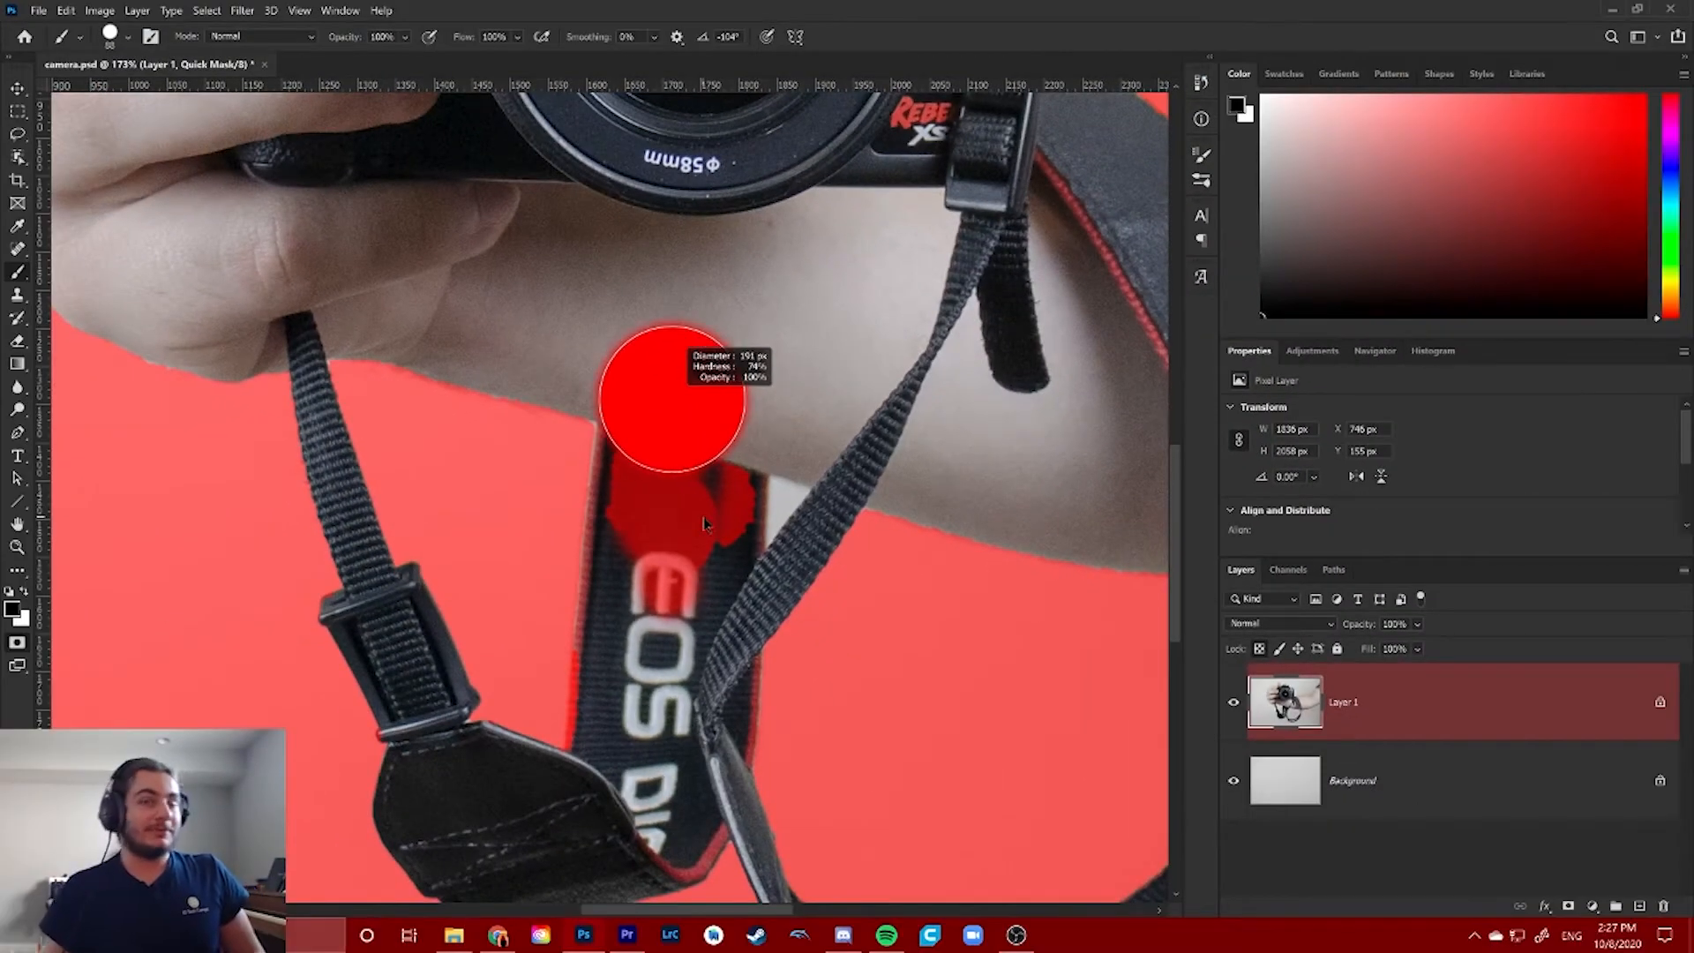
drag(704, 525, 665, 516)
drag(672, 447, 666, 516)
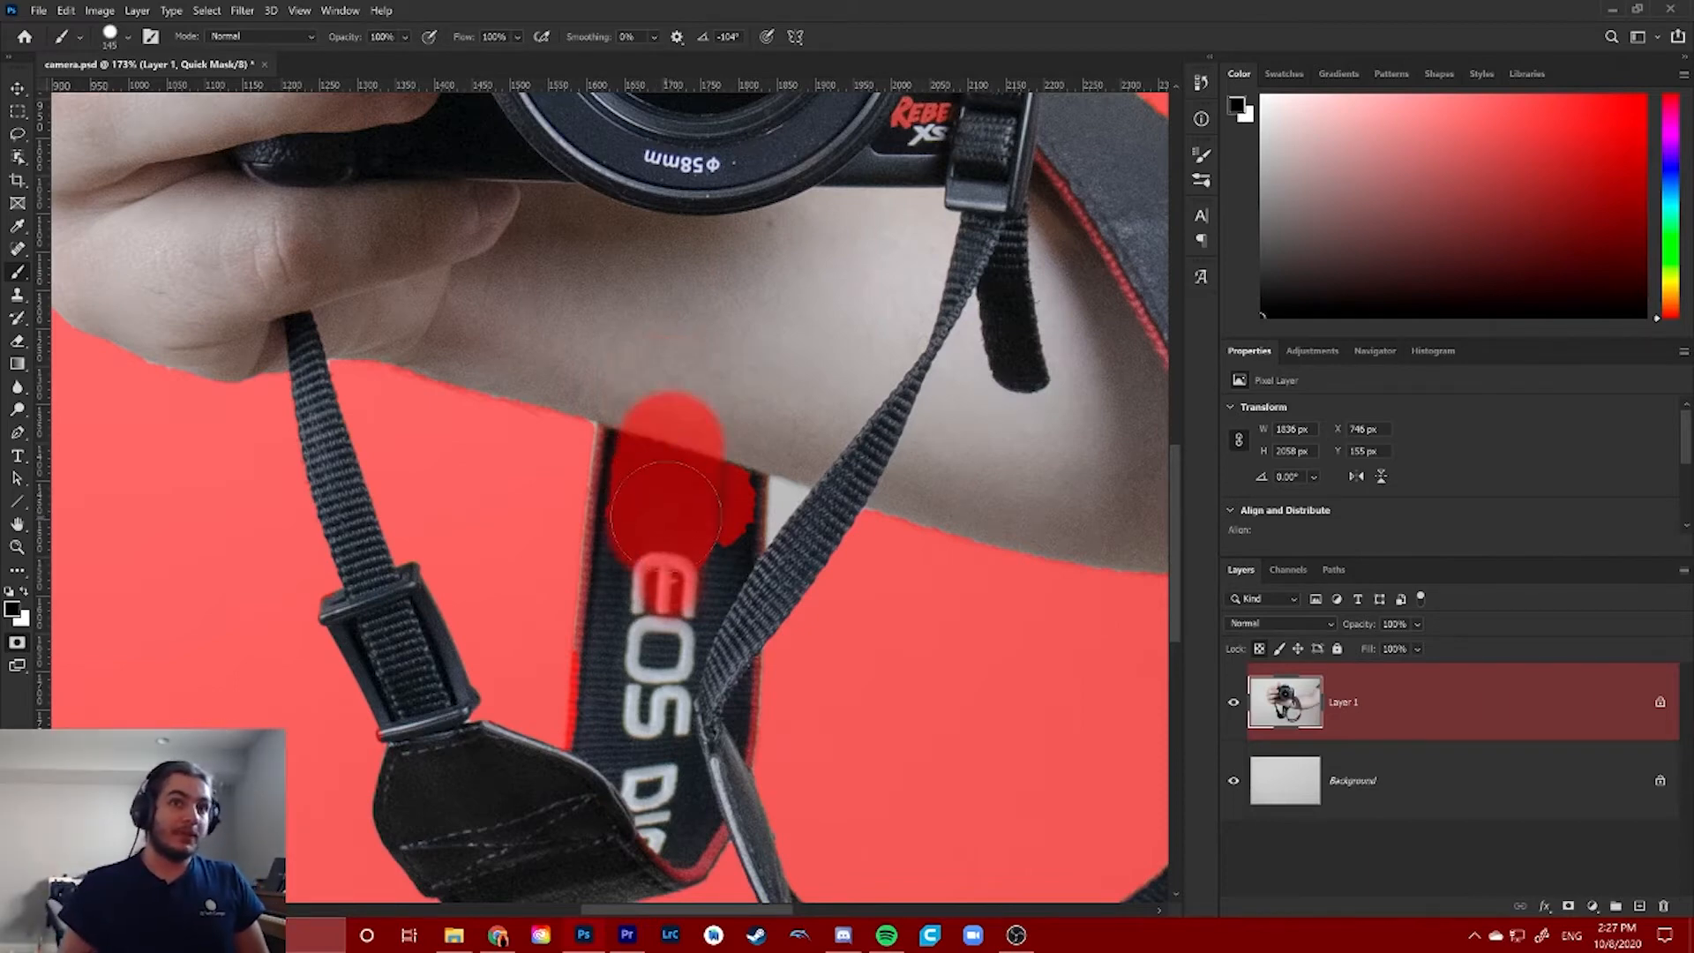
key(x)
mouse_move(691, 450)
mouse_down()
mouse_move(663, 469)
mouse_move(659, 601)
mouse_move(702, 504)
mouse_up()
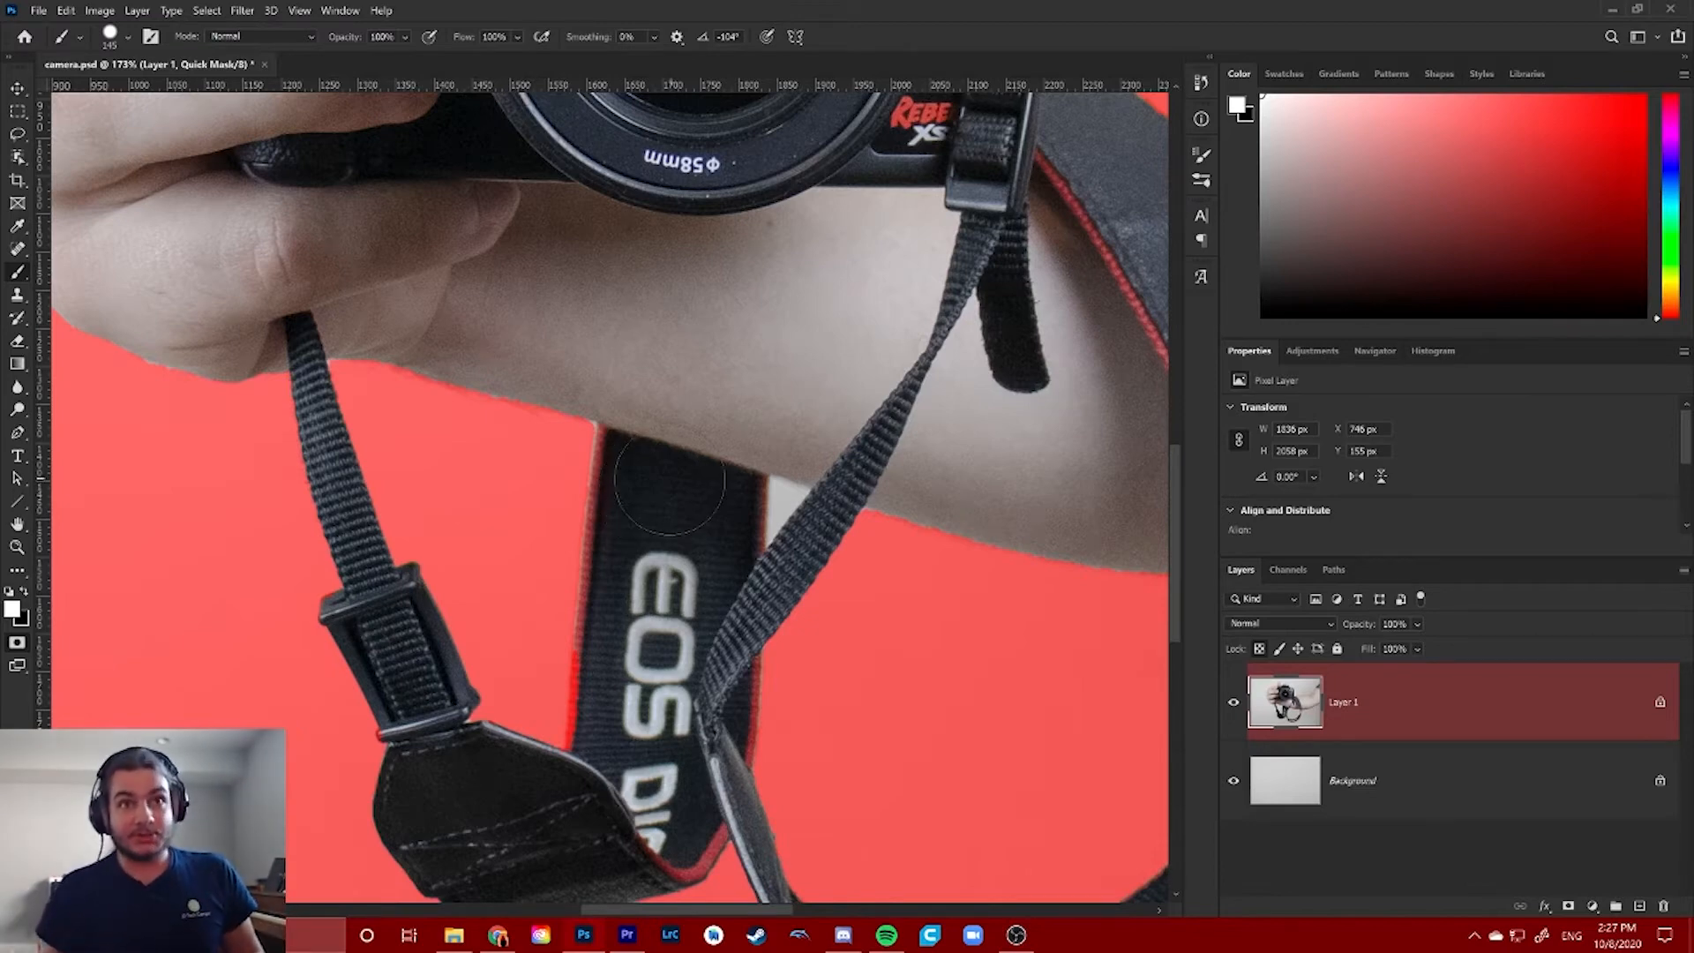
Enlarge the brush to 213 px at 90% hardness and check the values in the brush settings
alt+right_click(684, 391)
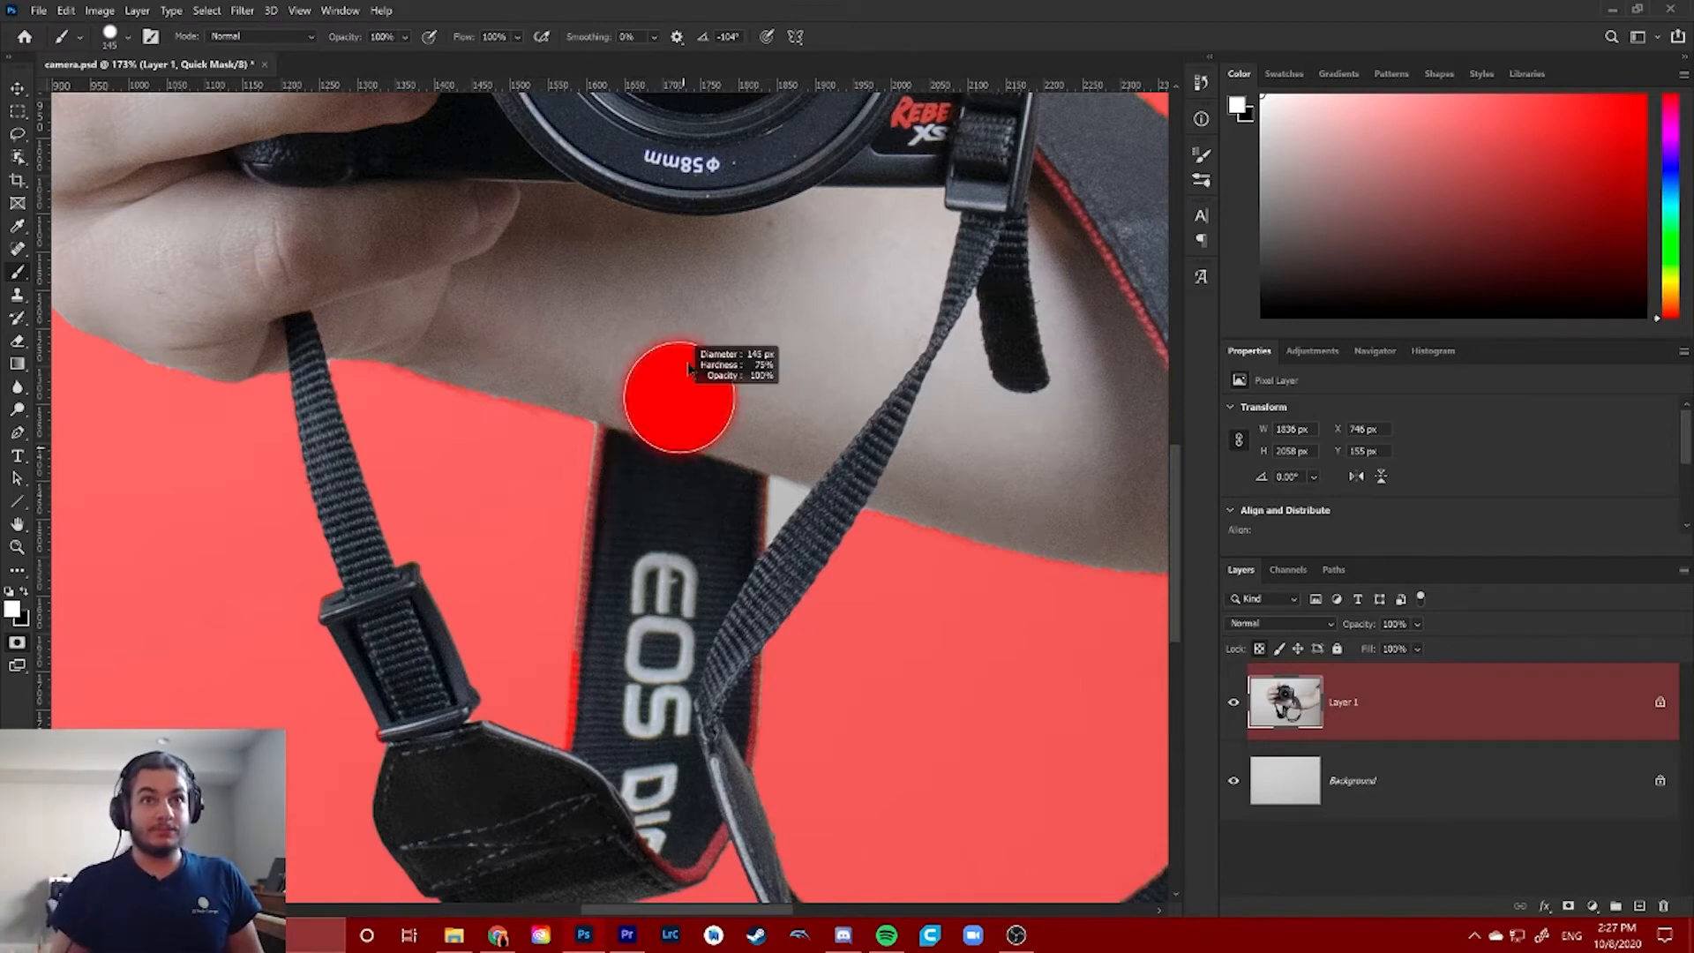
mouse_move(667, 271)
mouse_down()
mouse_move(691, 422)
mouse_move(711, 403)
mouse_up()
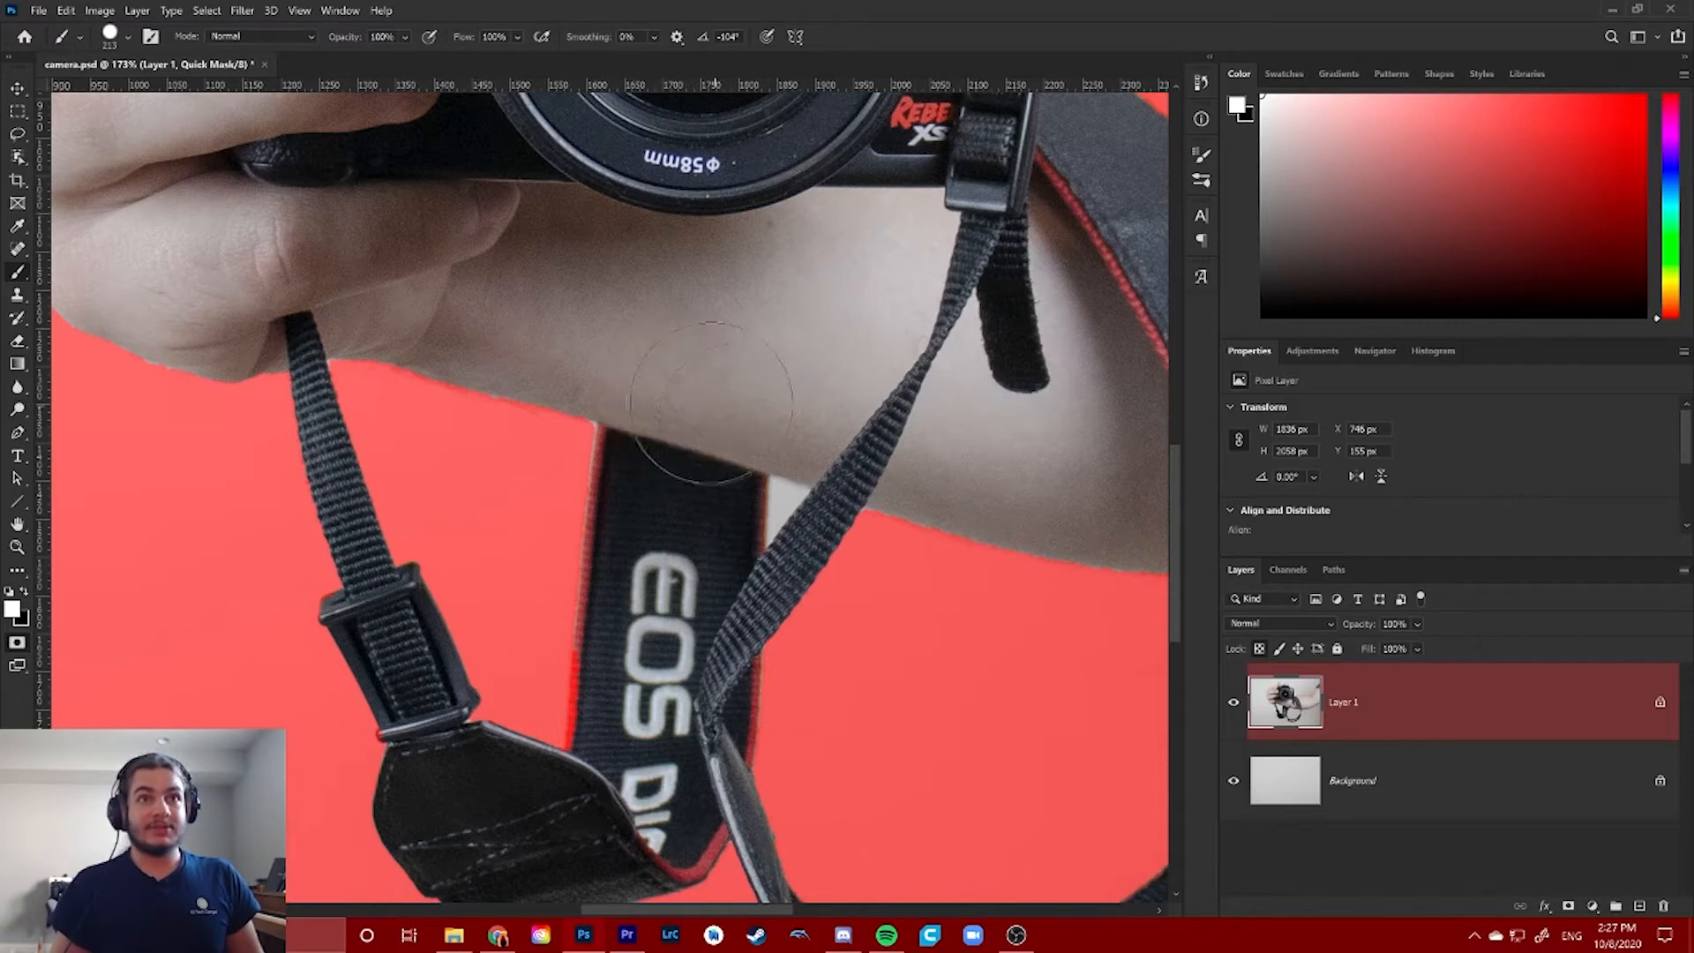
click(128, 36)
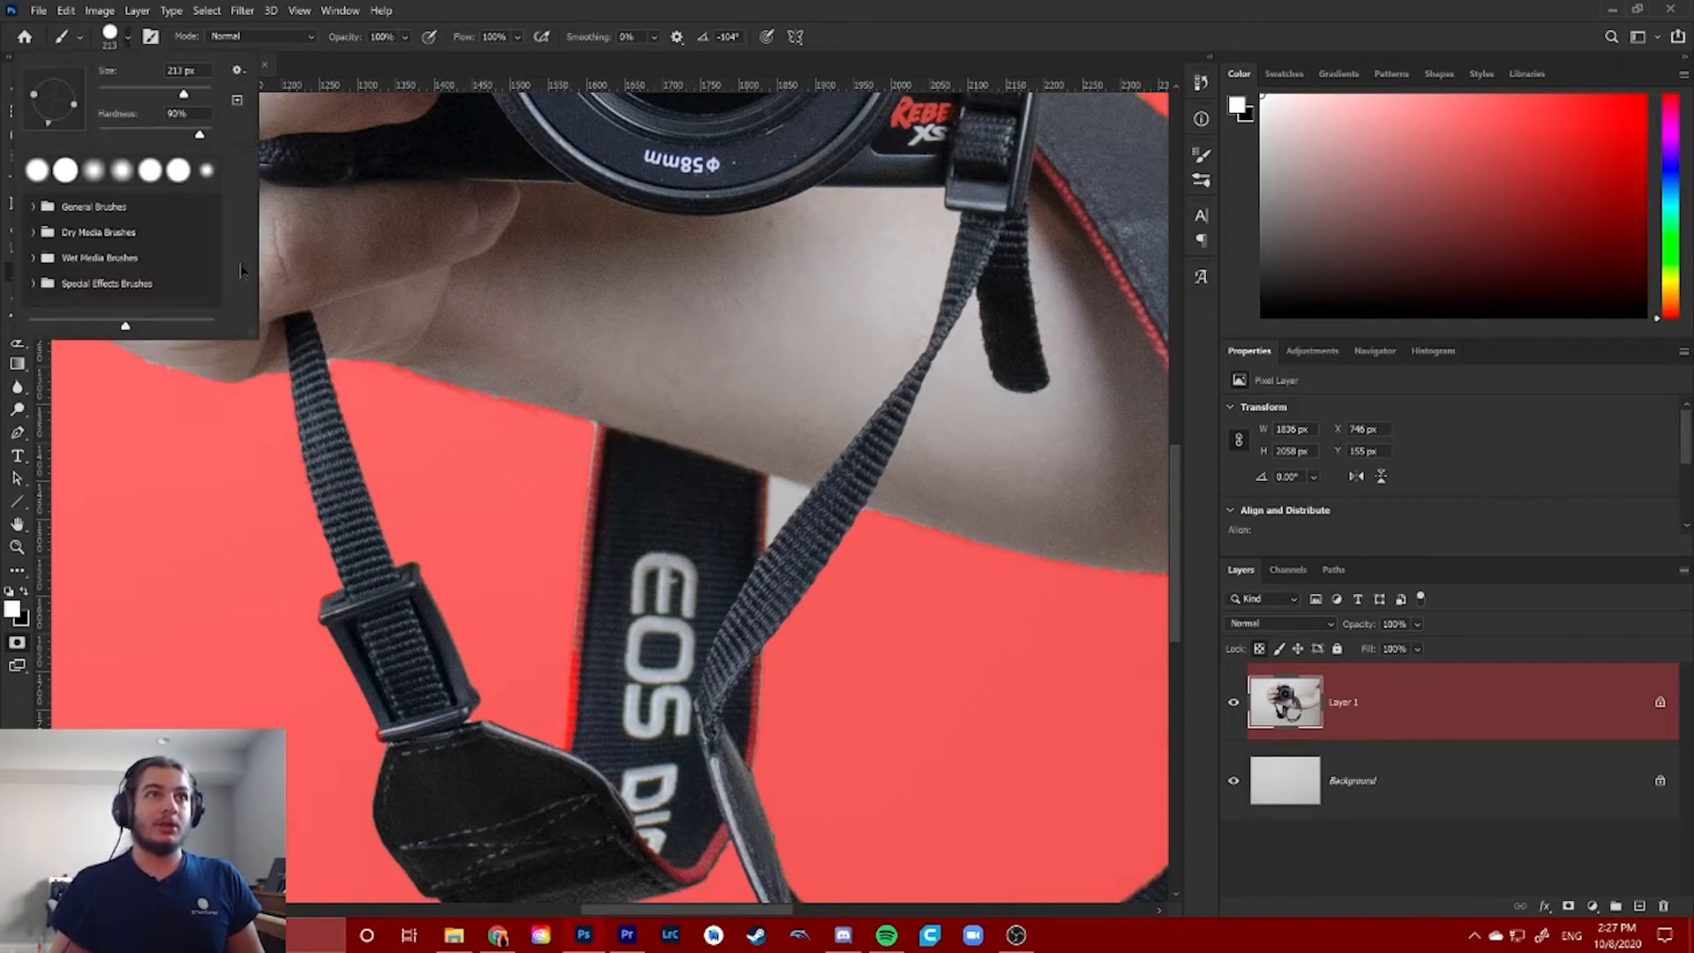
key(Escape)
right_click(708, 353)
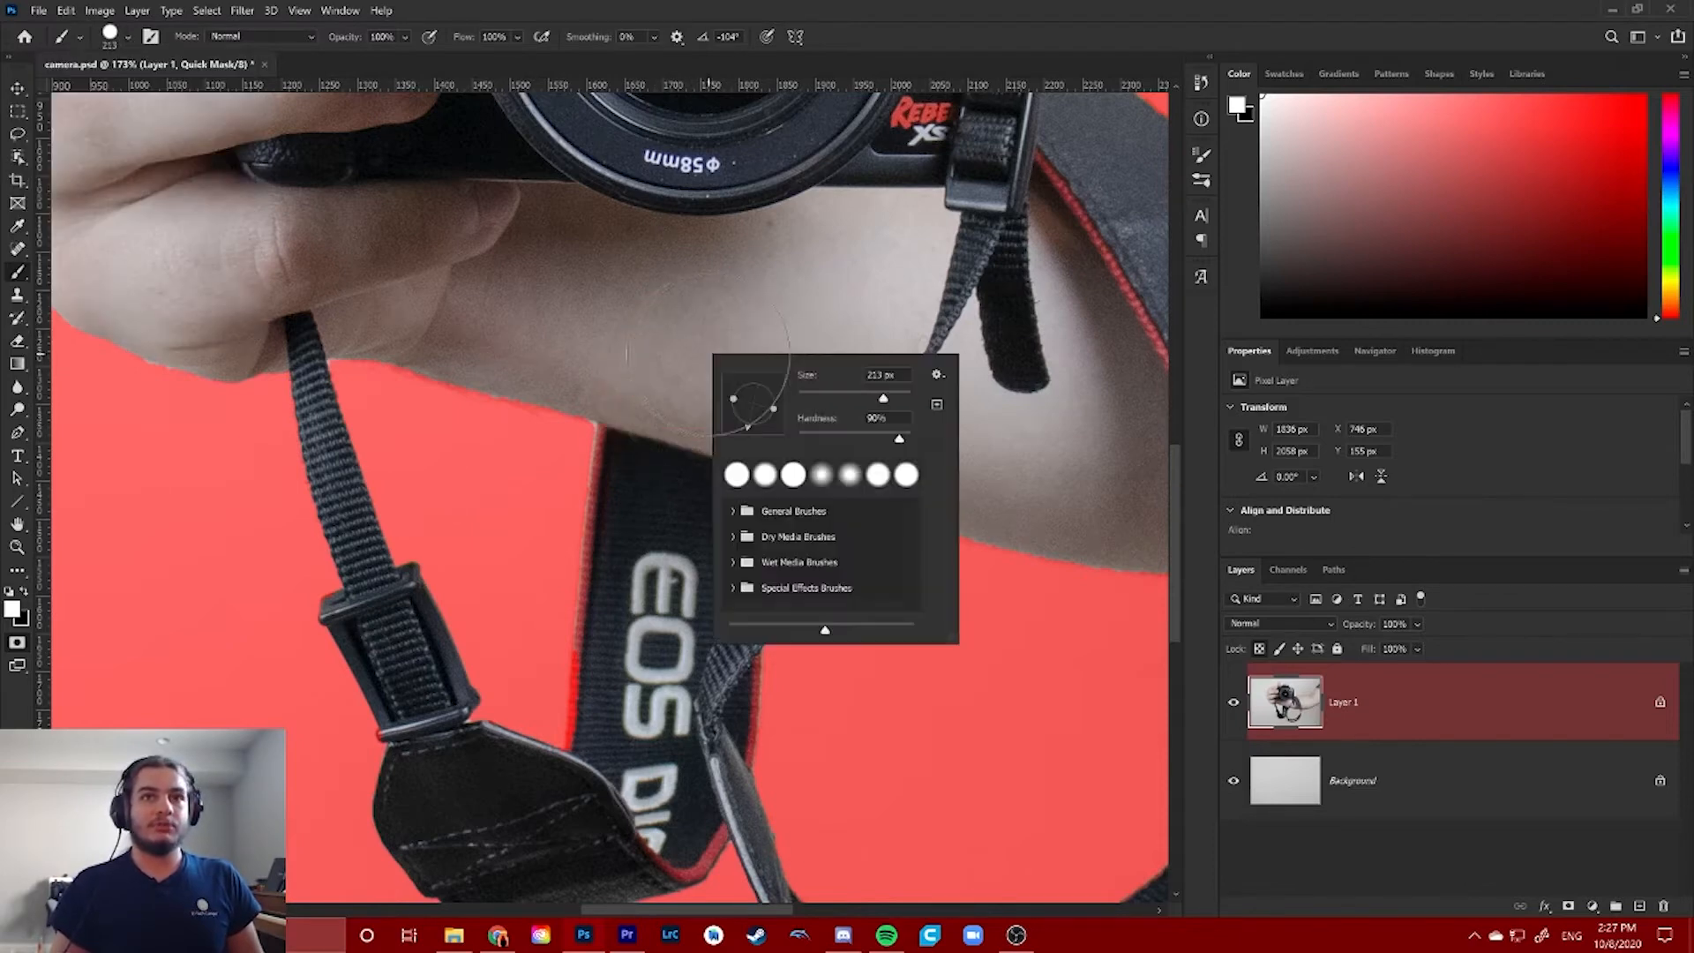
click(651, 321)
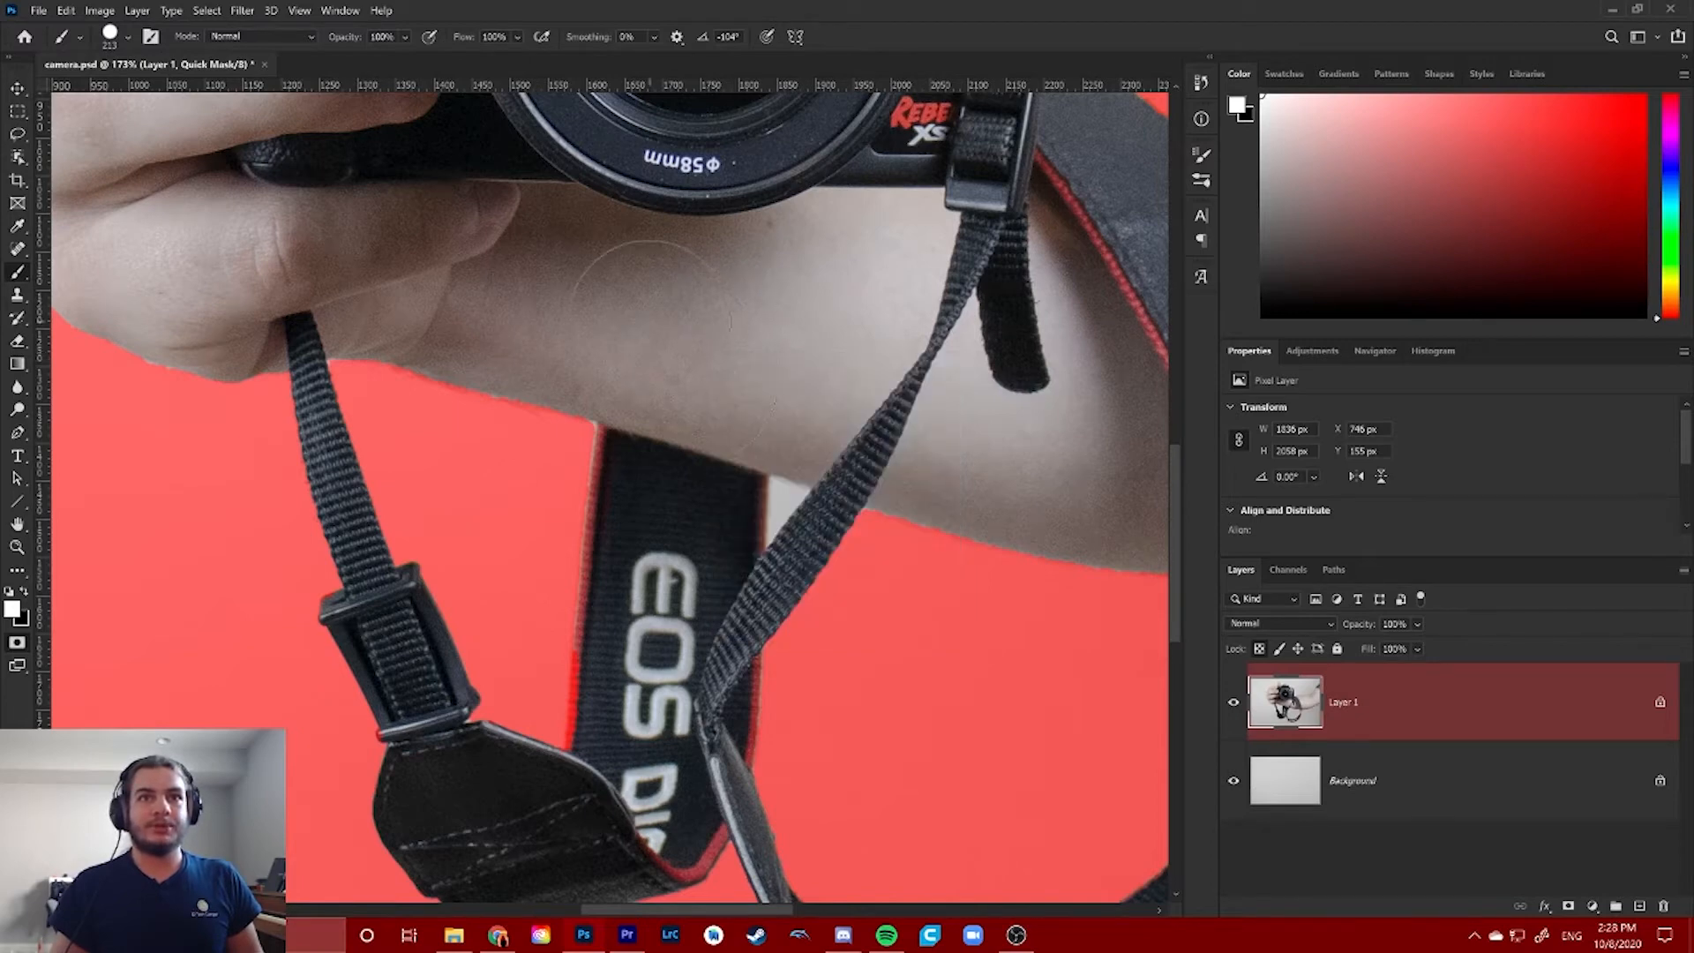
Reduce the brush size to 29 px for the small background gap between the EOS strap and the thin strap
mouse_move(708, 335)
mouse_down()
mouse_move(749, 343)
mouse_move(695, 283)
mouse_move(716, 133)
mouse_move(822, 392)
mouse_move(713, 377)
mouse_up()
scroll(671, 543, up, 3)
scroll(662, 530, down, 2)
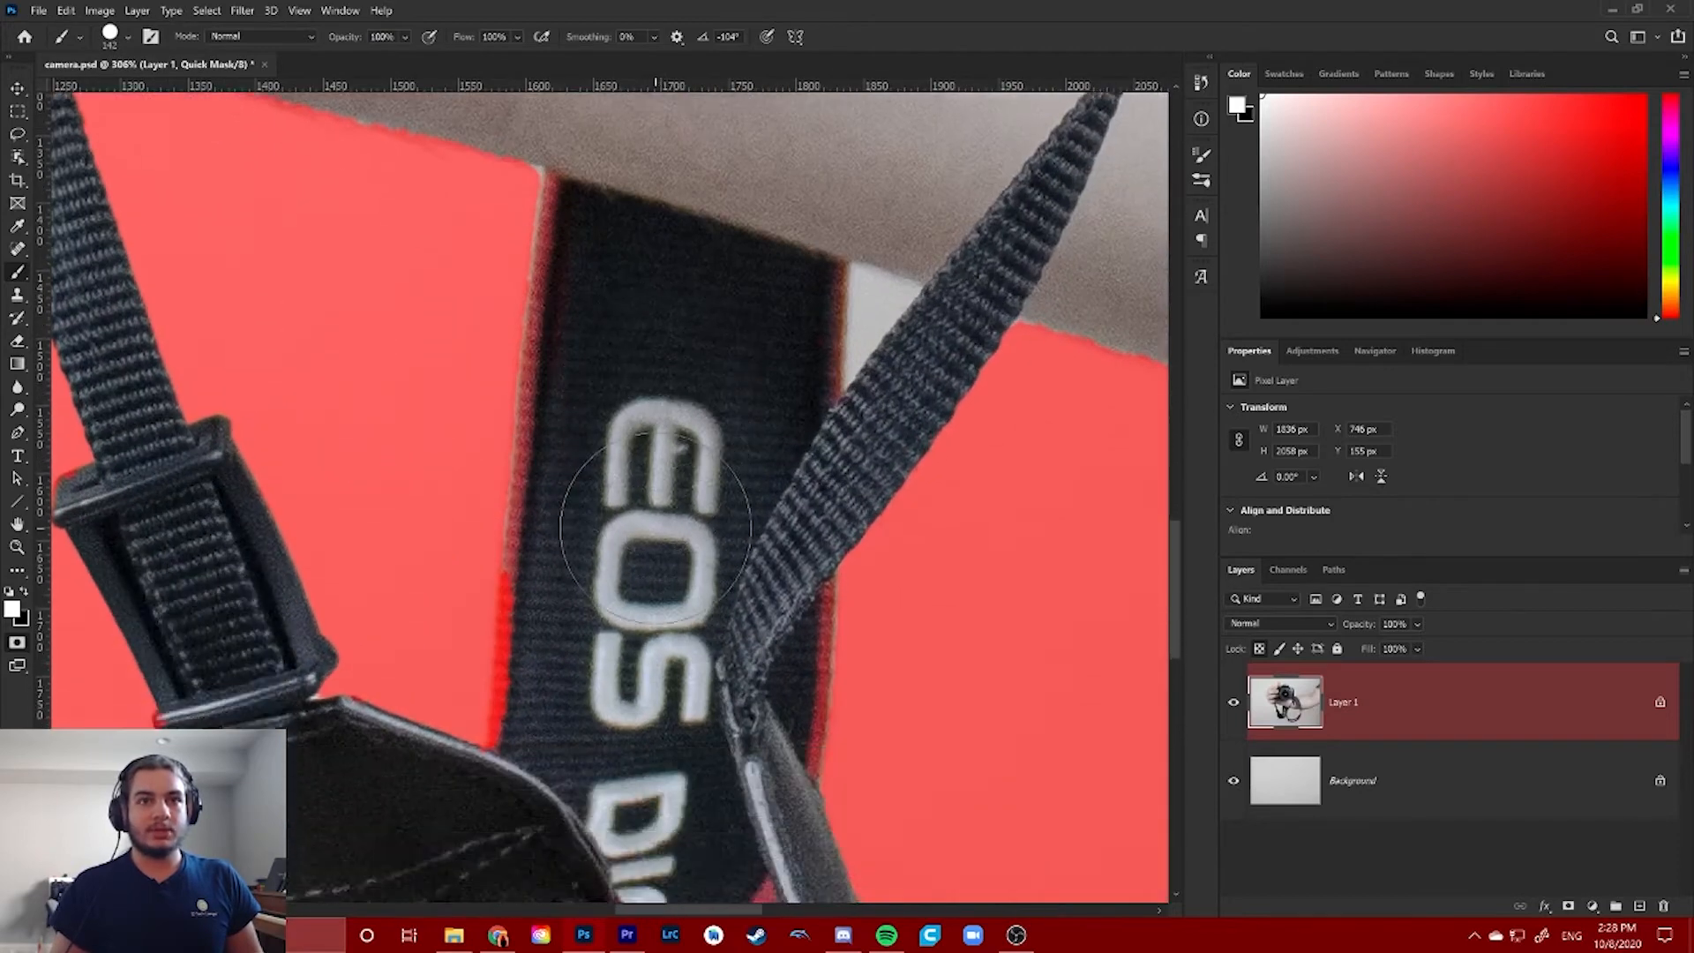
scroll(656, 528, down, 2)
mouse_move(653, 521)
mouse_down()
mouse_move(571, 476)
mouse_move(570, 448)
mouse_move(582, 473)
mouse_up()
scroll(570, 565, down, 2)
scroll(494, 697, down, 3)
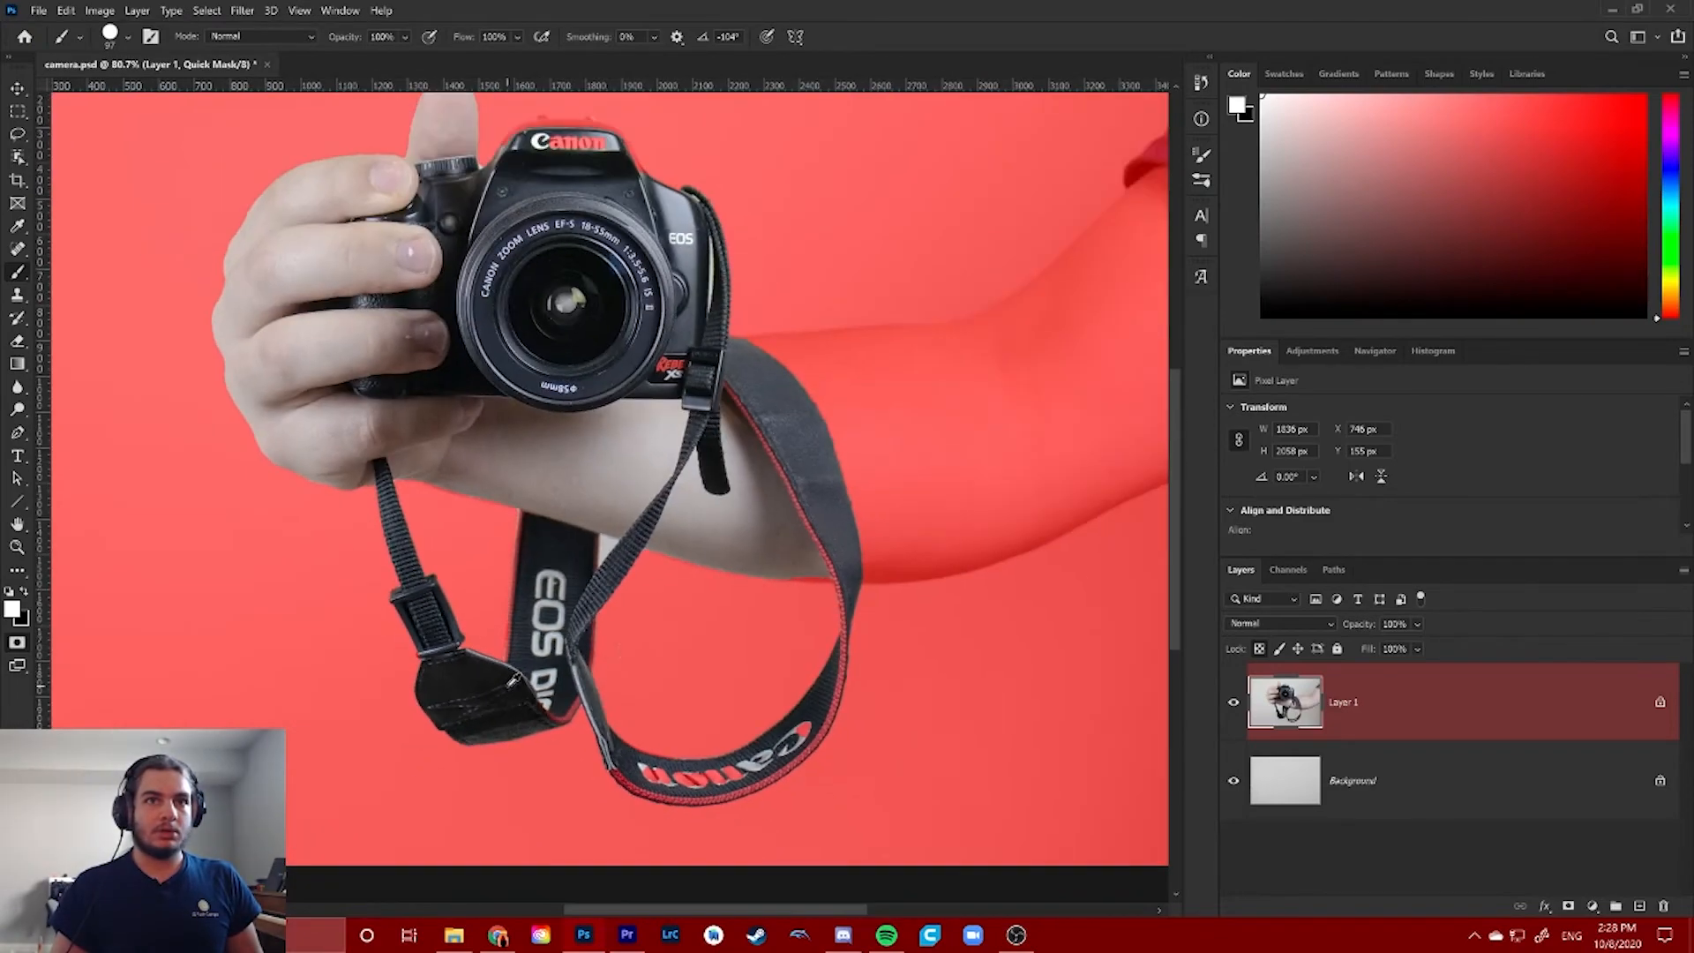
scroll(650, 549, up, 5)
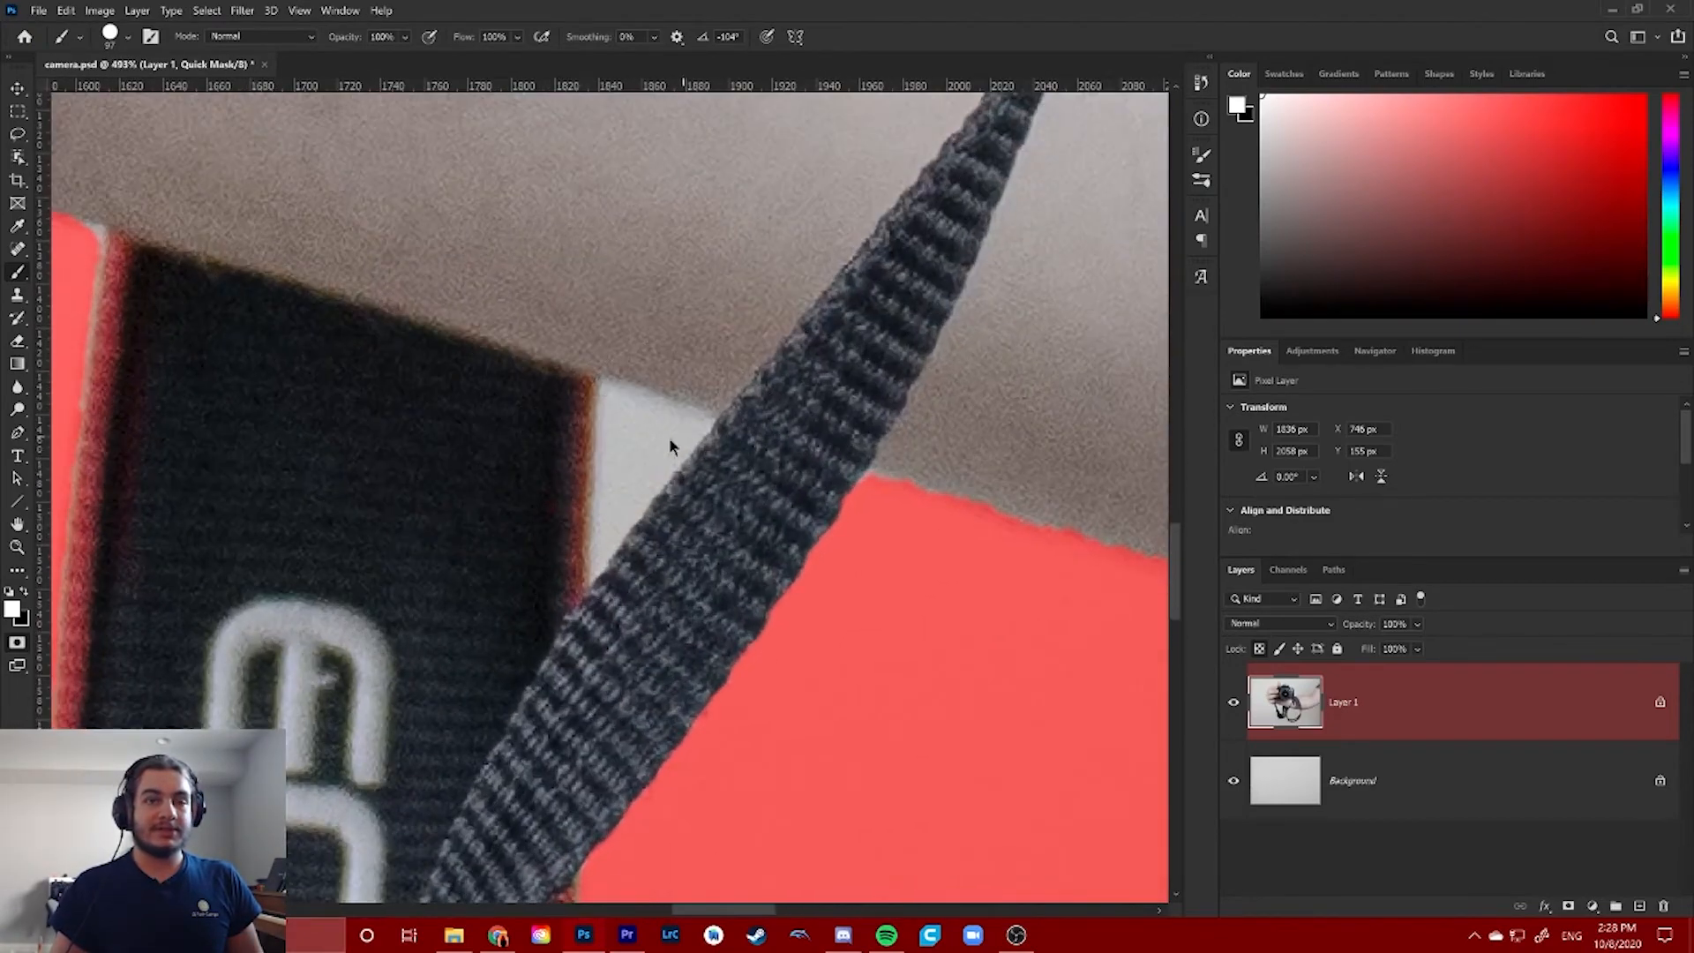
drag(678, 438, 595, 464)
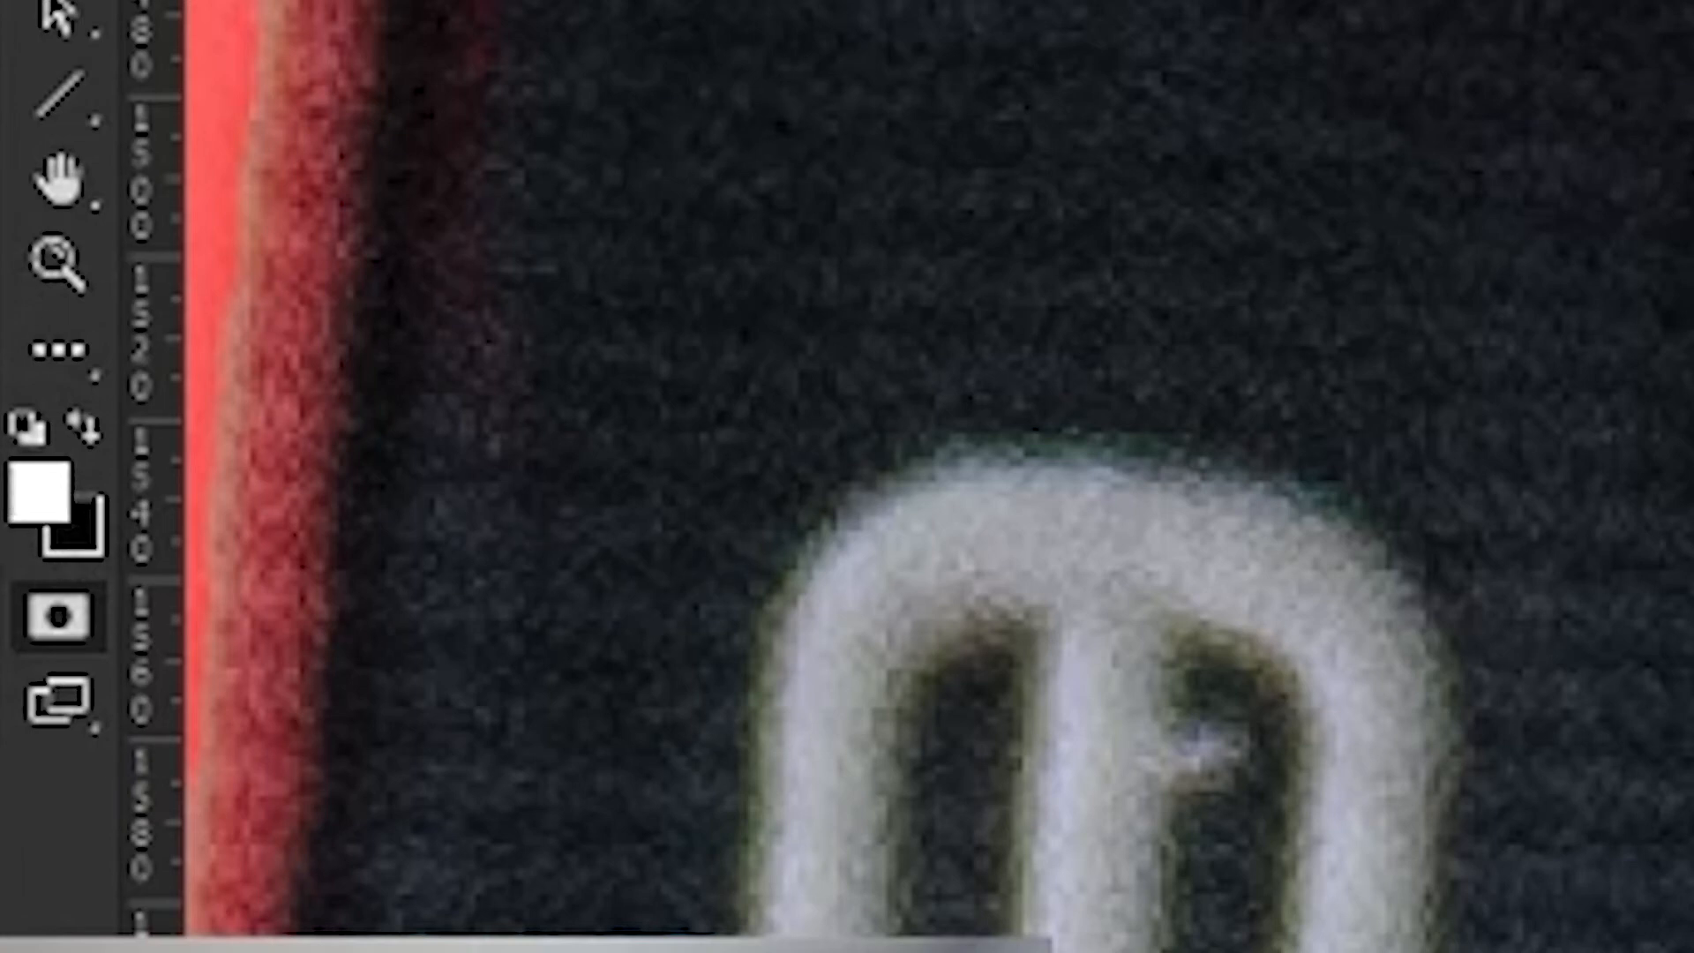
Swap the foreground colour to black and mask the gap between the EOS strap and the thin strap with a 14 px brush
key(x)
key(x)
key(x)
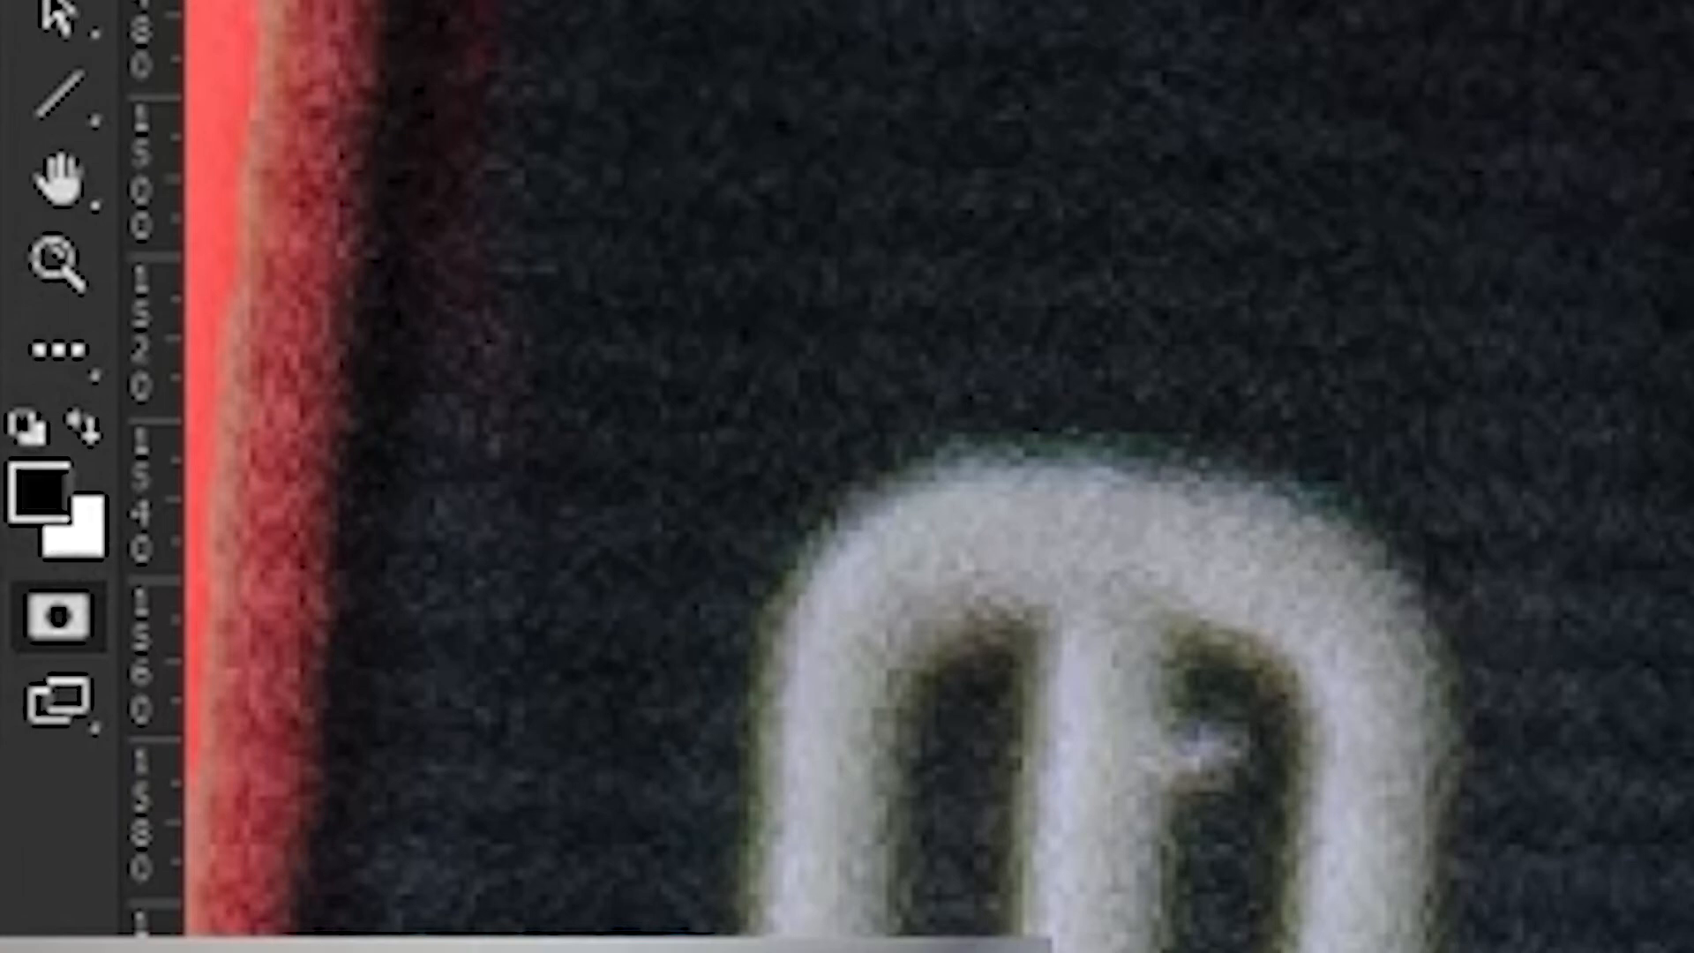
key(x)
key(x)
key(x)
key(x)
key(x)
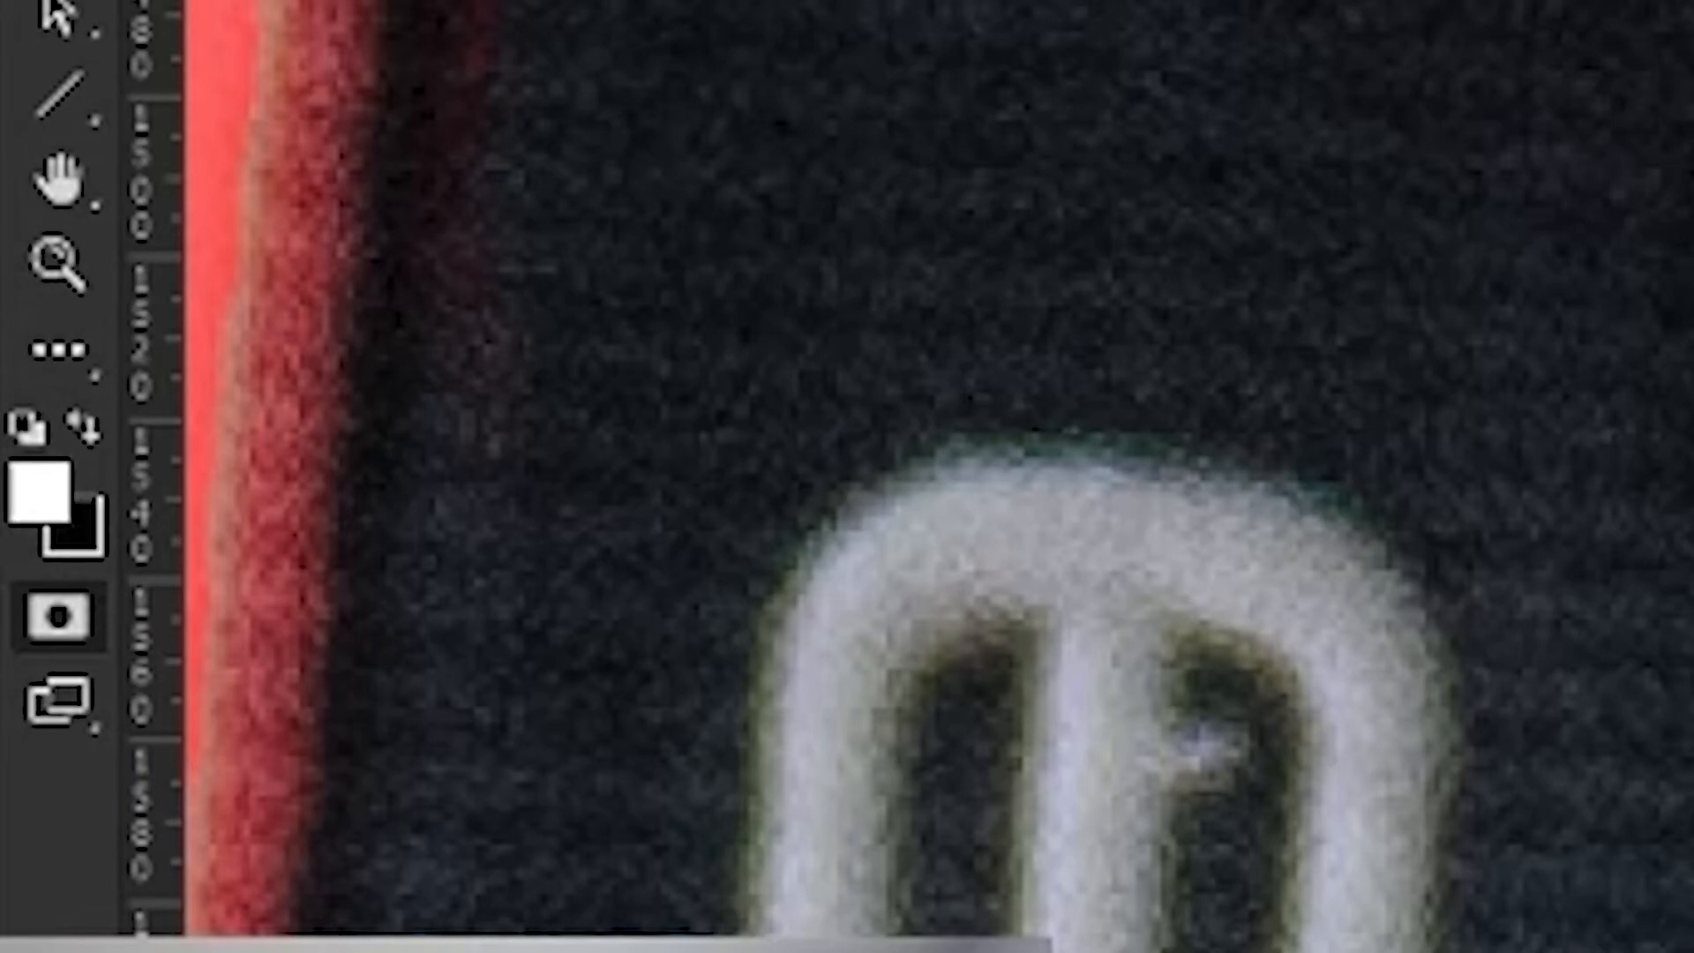
key(x)
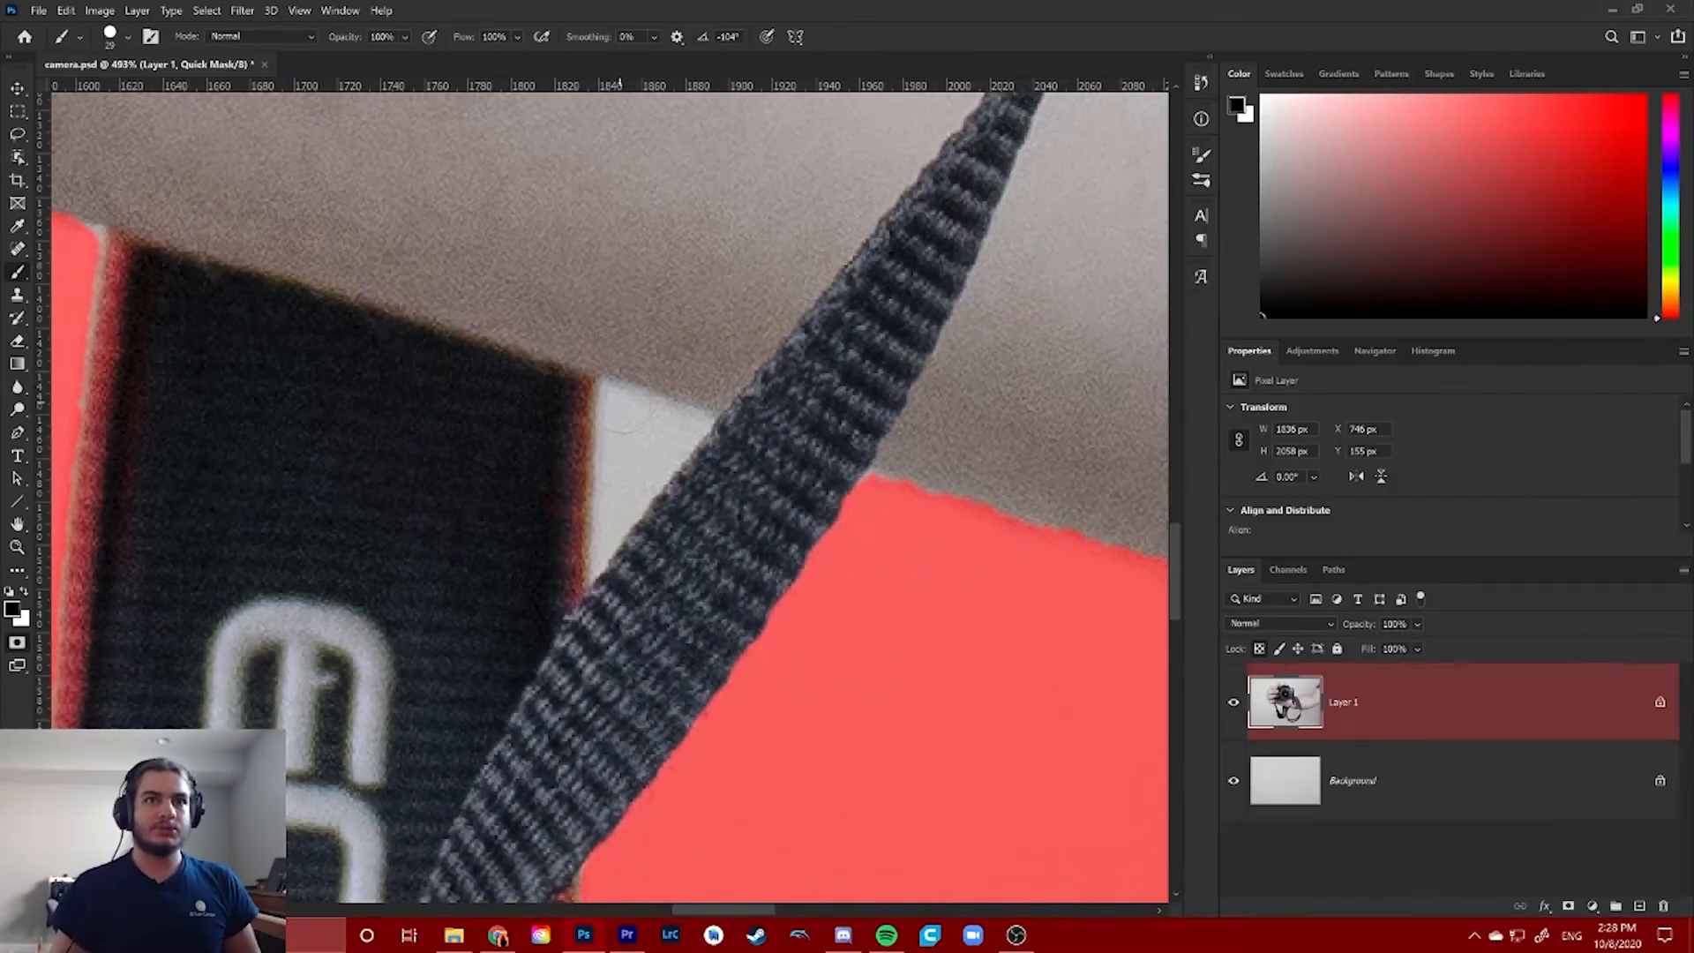
mouse_move(629, 421)
mouse_down()
mouse_move(609, 543)
mouse_move(584, 578)
mouse_move(705, 423)
mouse_move(683, 404)
mouse_up()
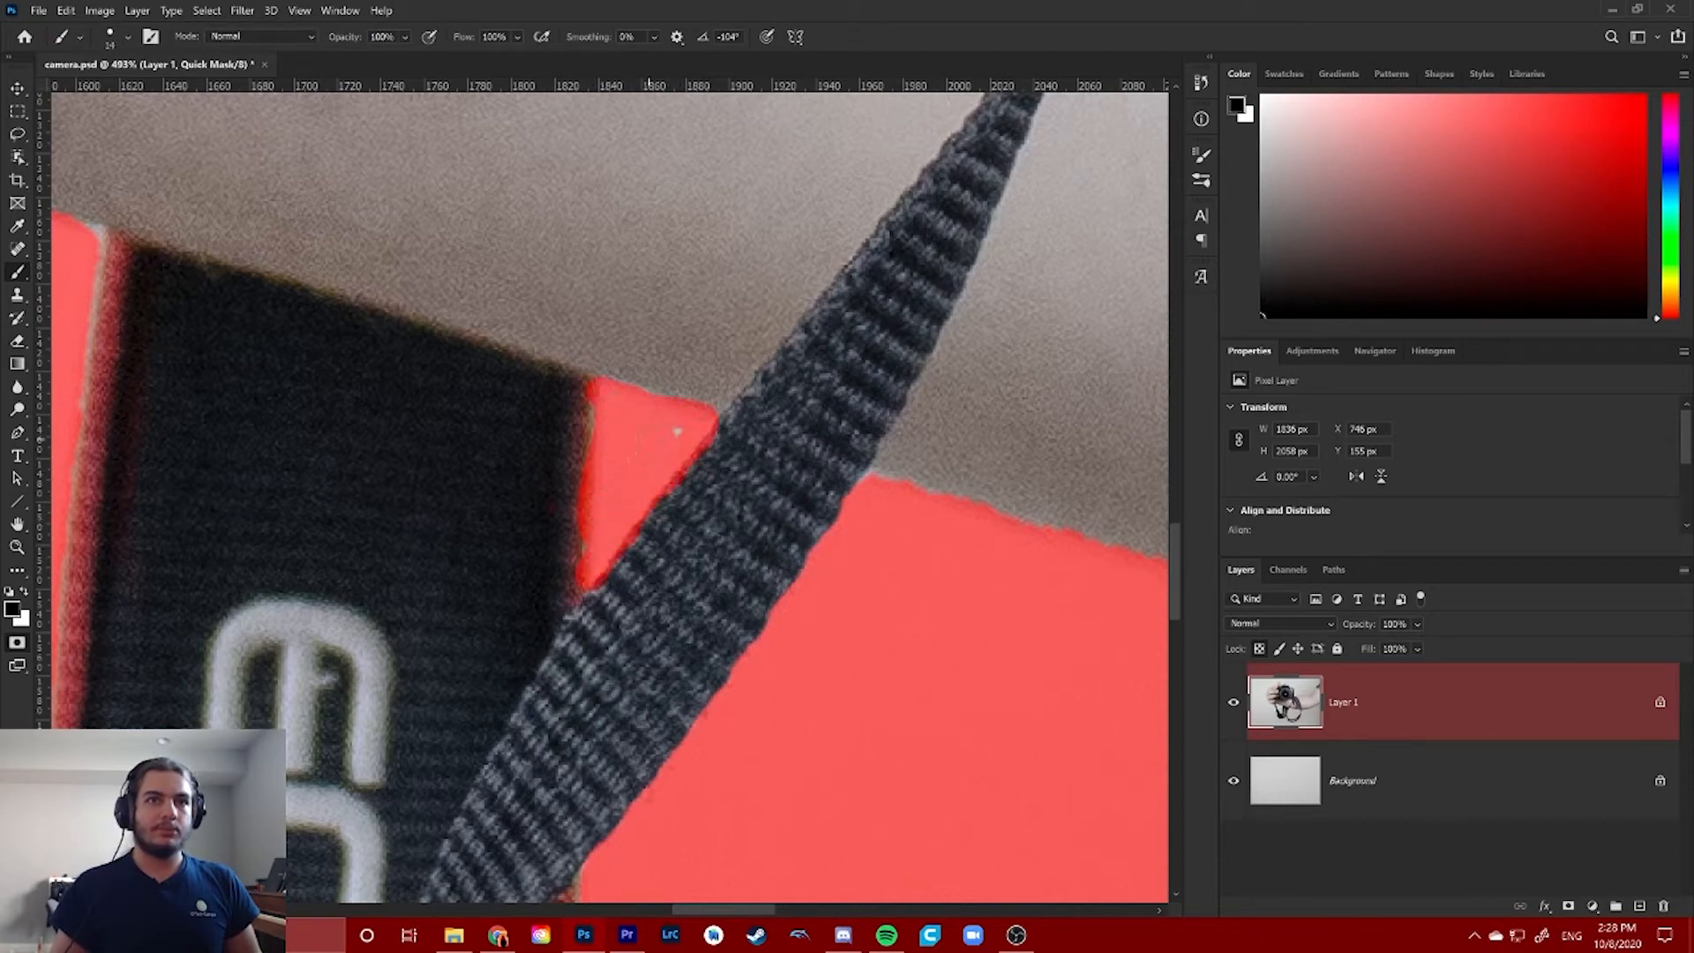
Swap to white and brush the forearm's lower edge beside the red-stitched strap back into the selection
key(x)
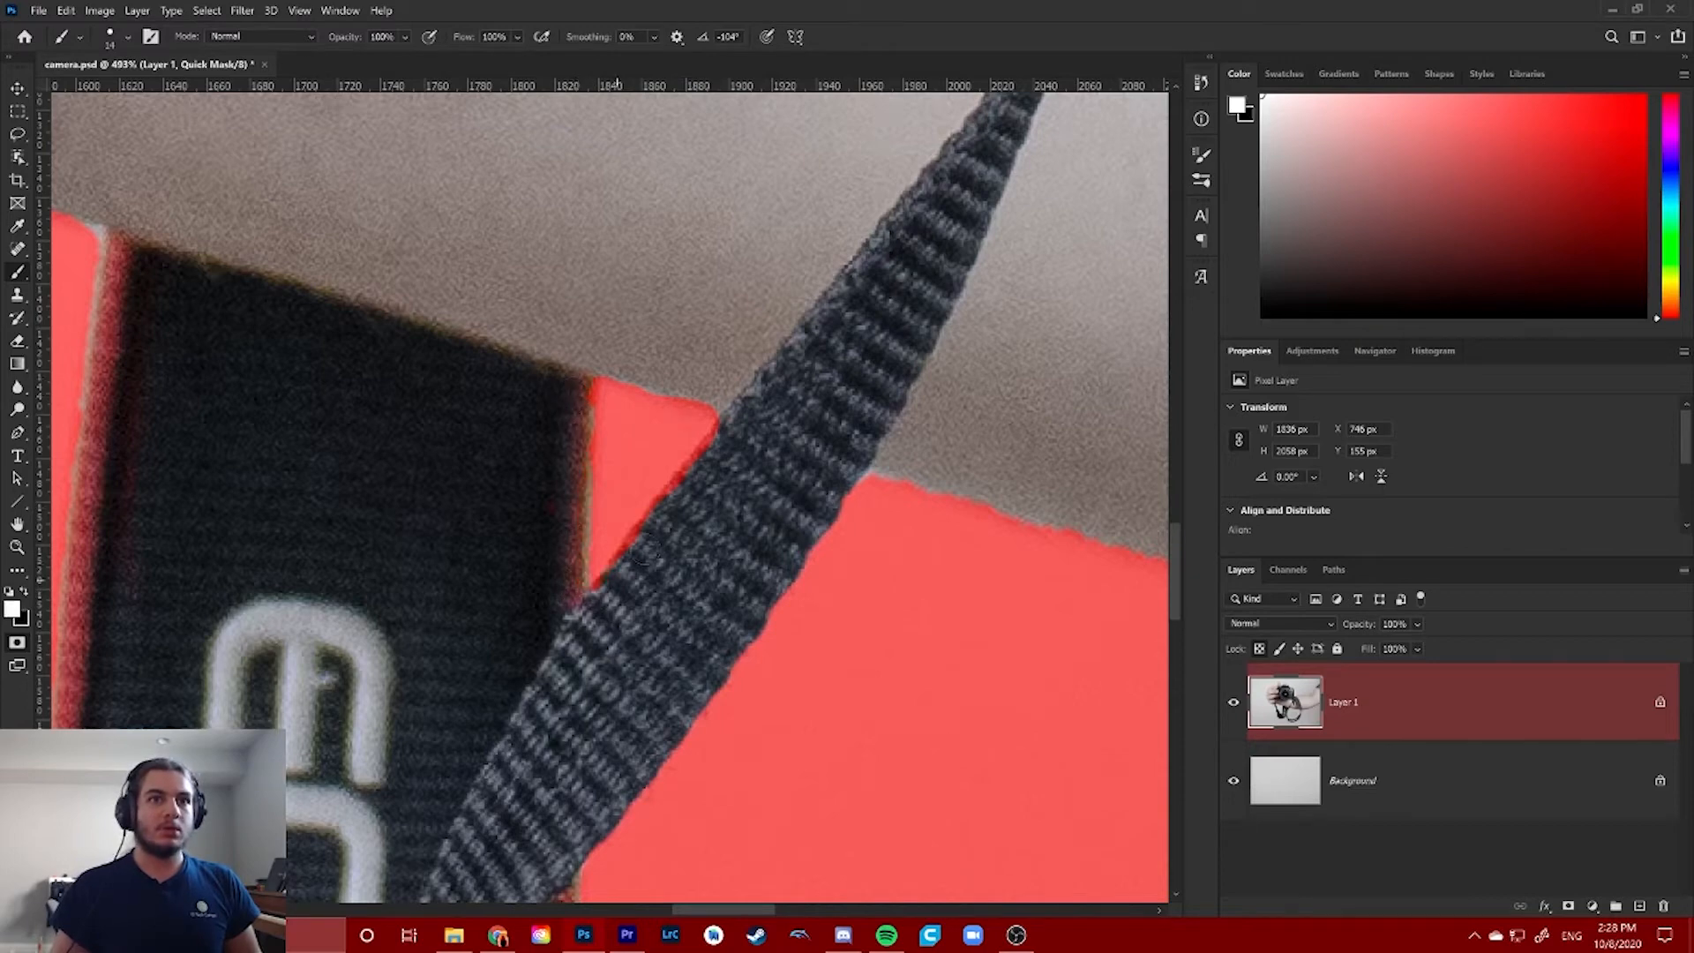
scroll(412, 477, down, 10)
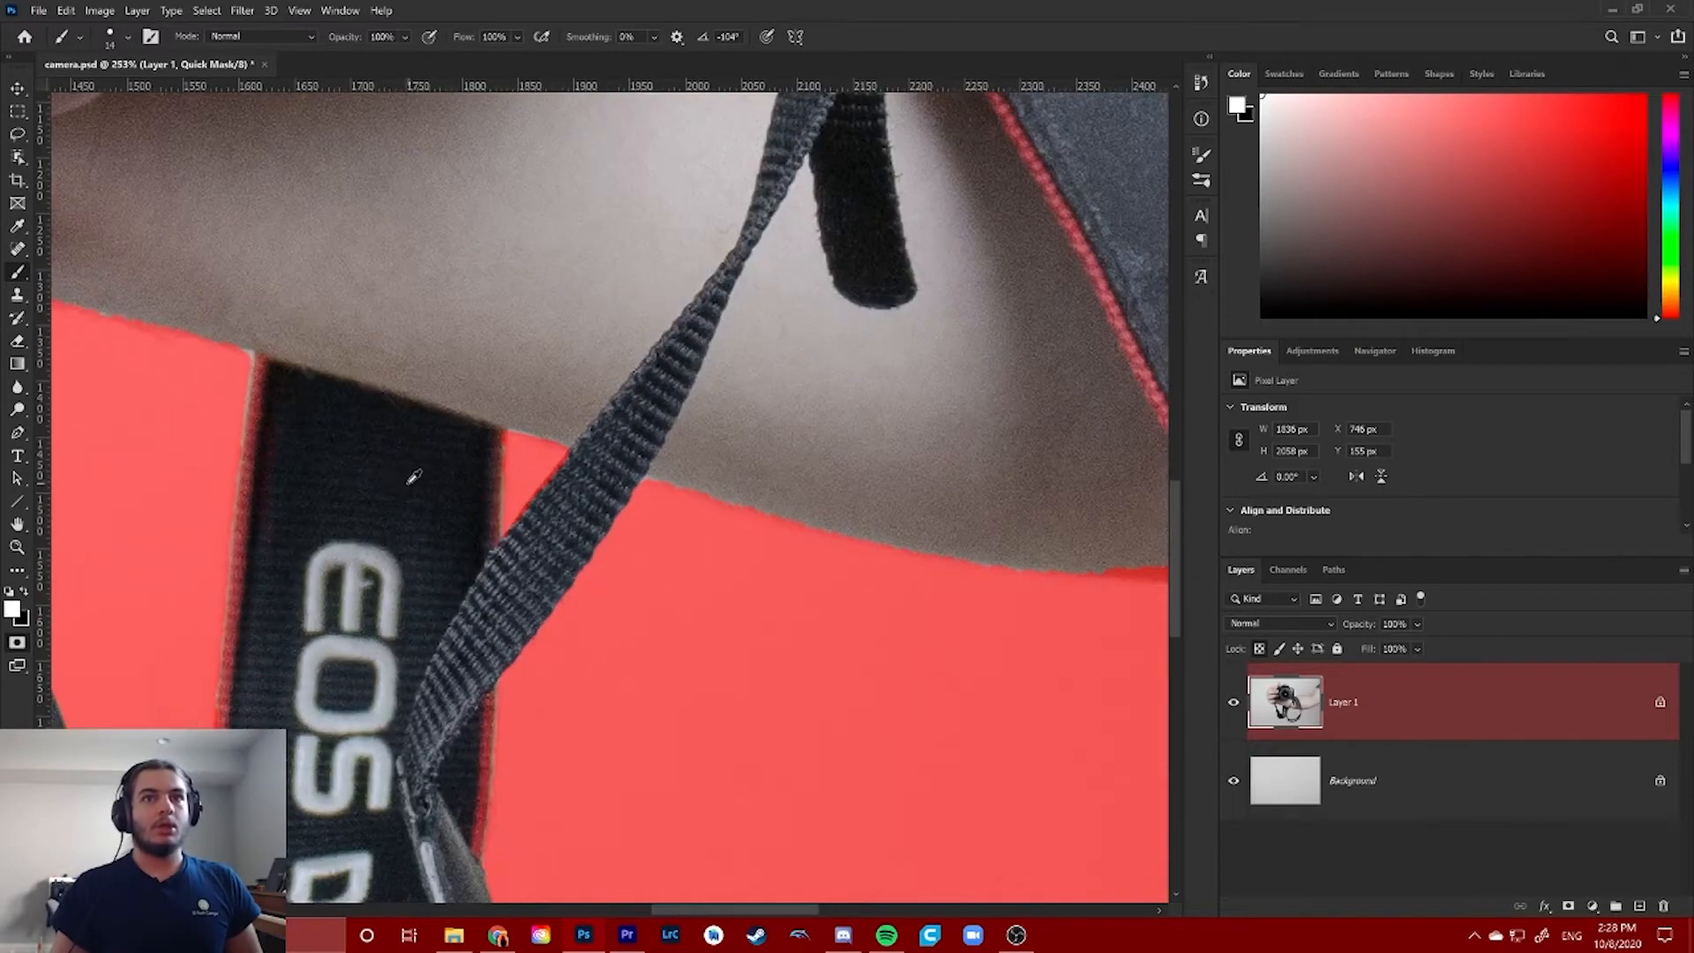
scroll(772, 520, up, 8)
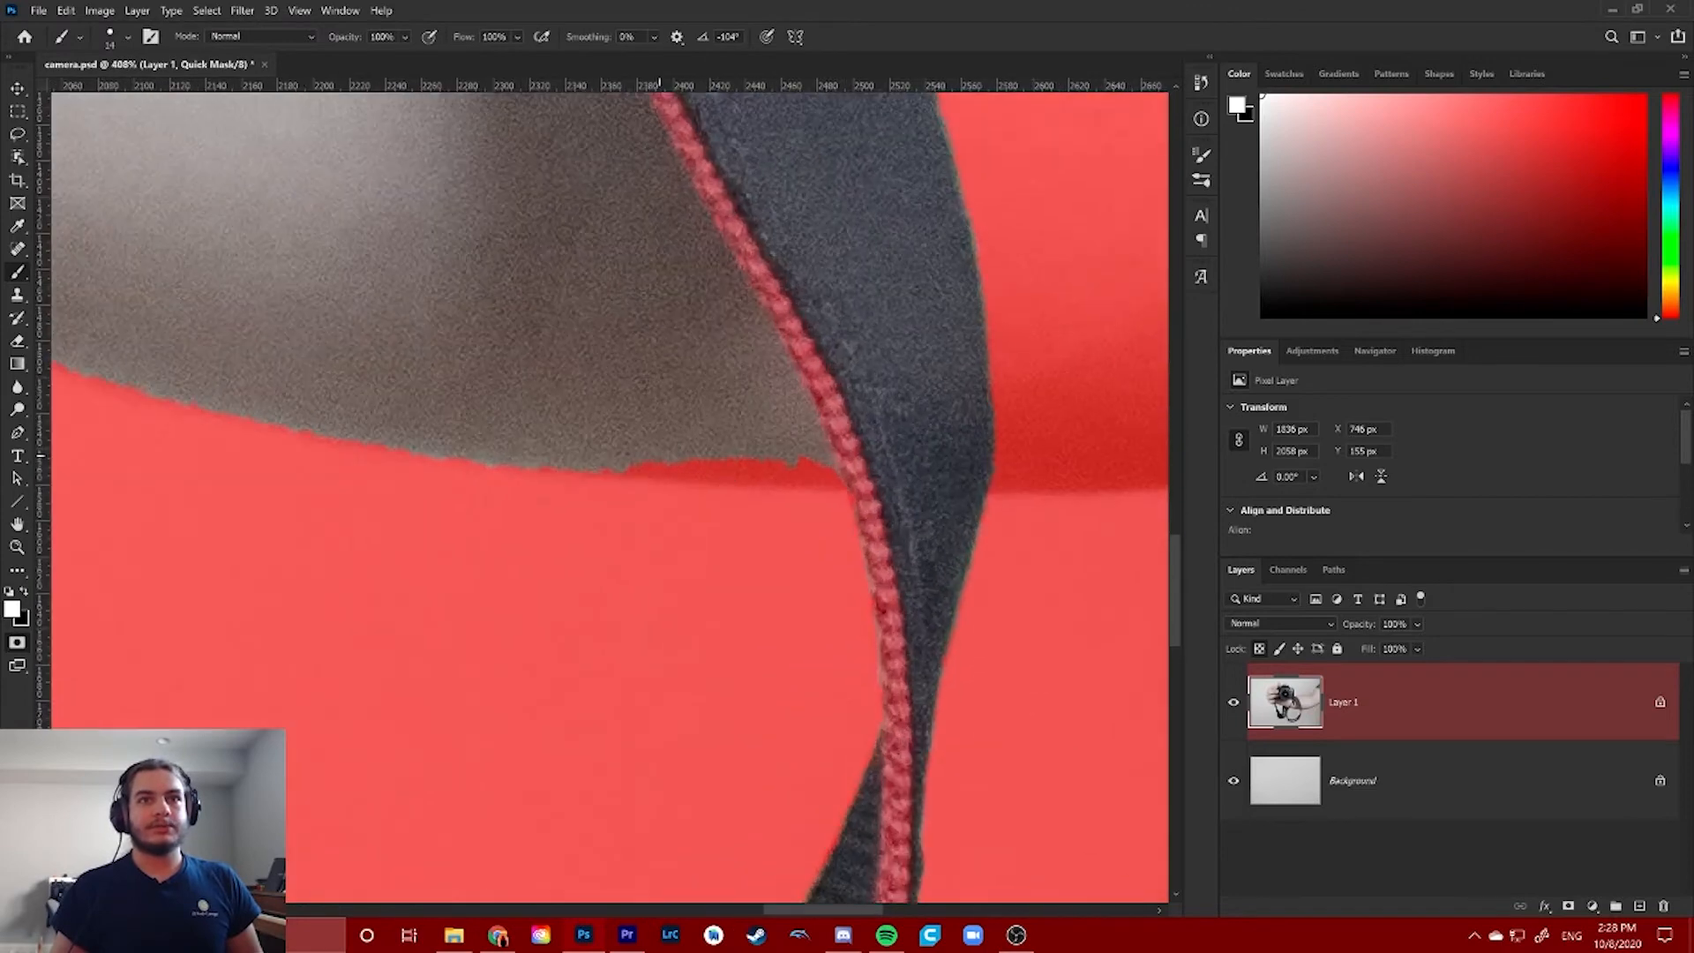
drag(629, 469, 829, 478)
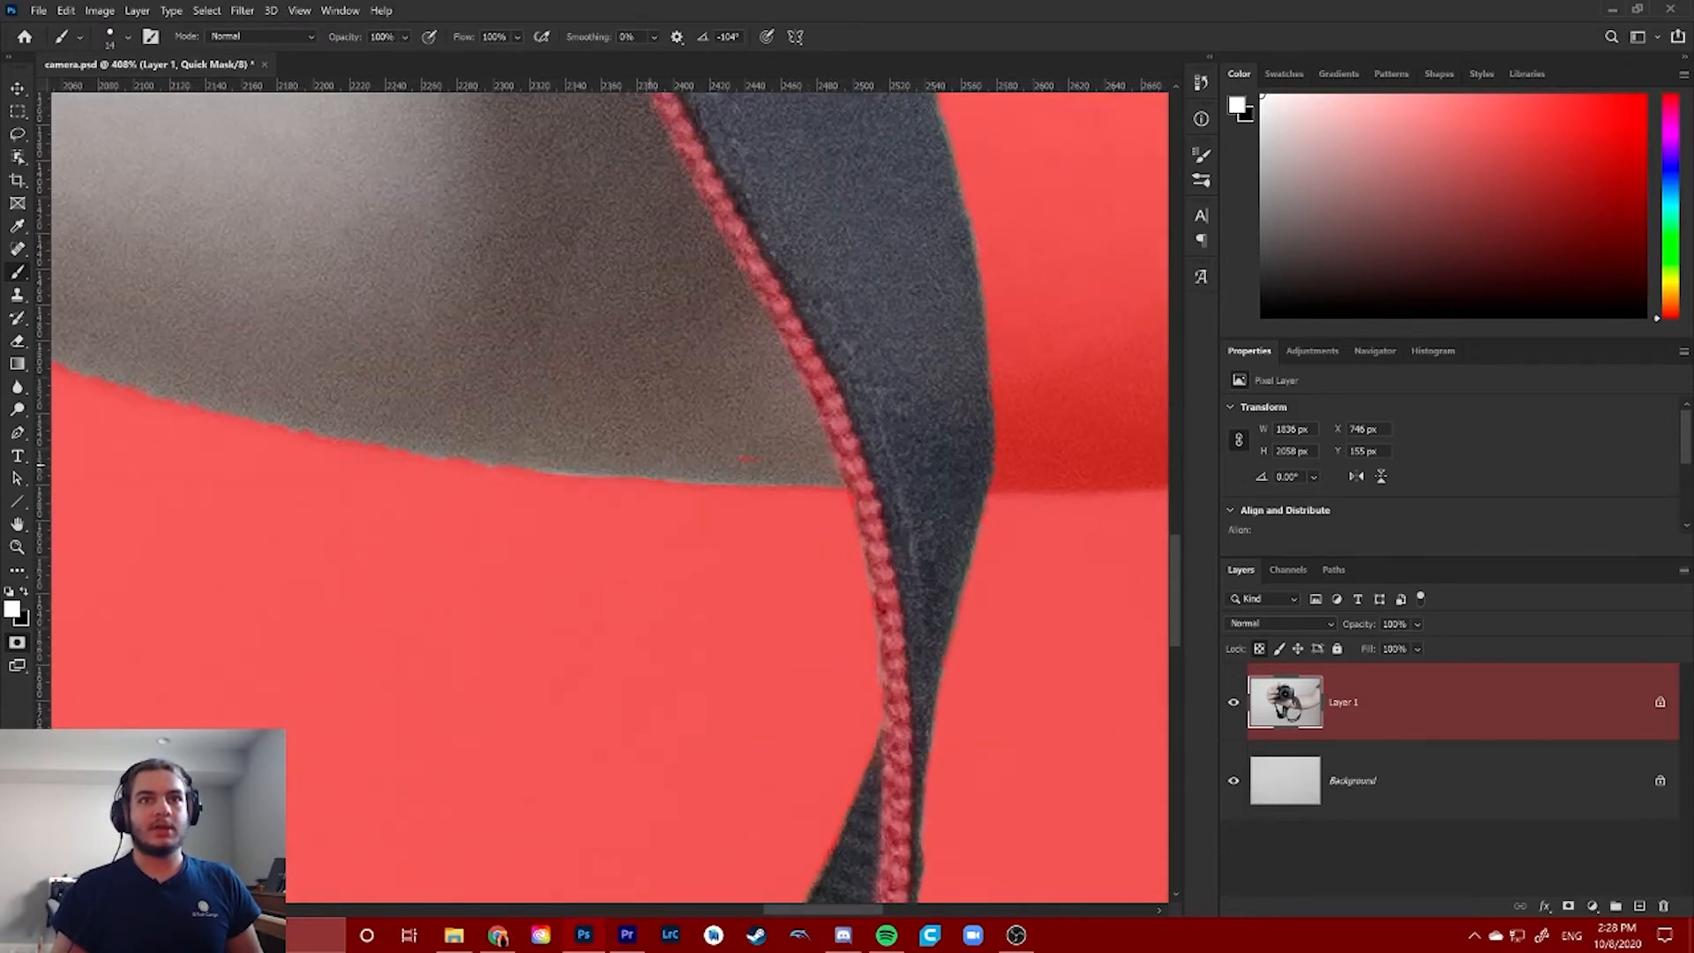
Swap to black and mask the sliver of background along the forearm's lower edge
scroll(481, 465, down, 4)
scroll(423, 483, up, 6)
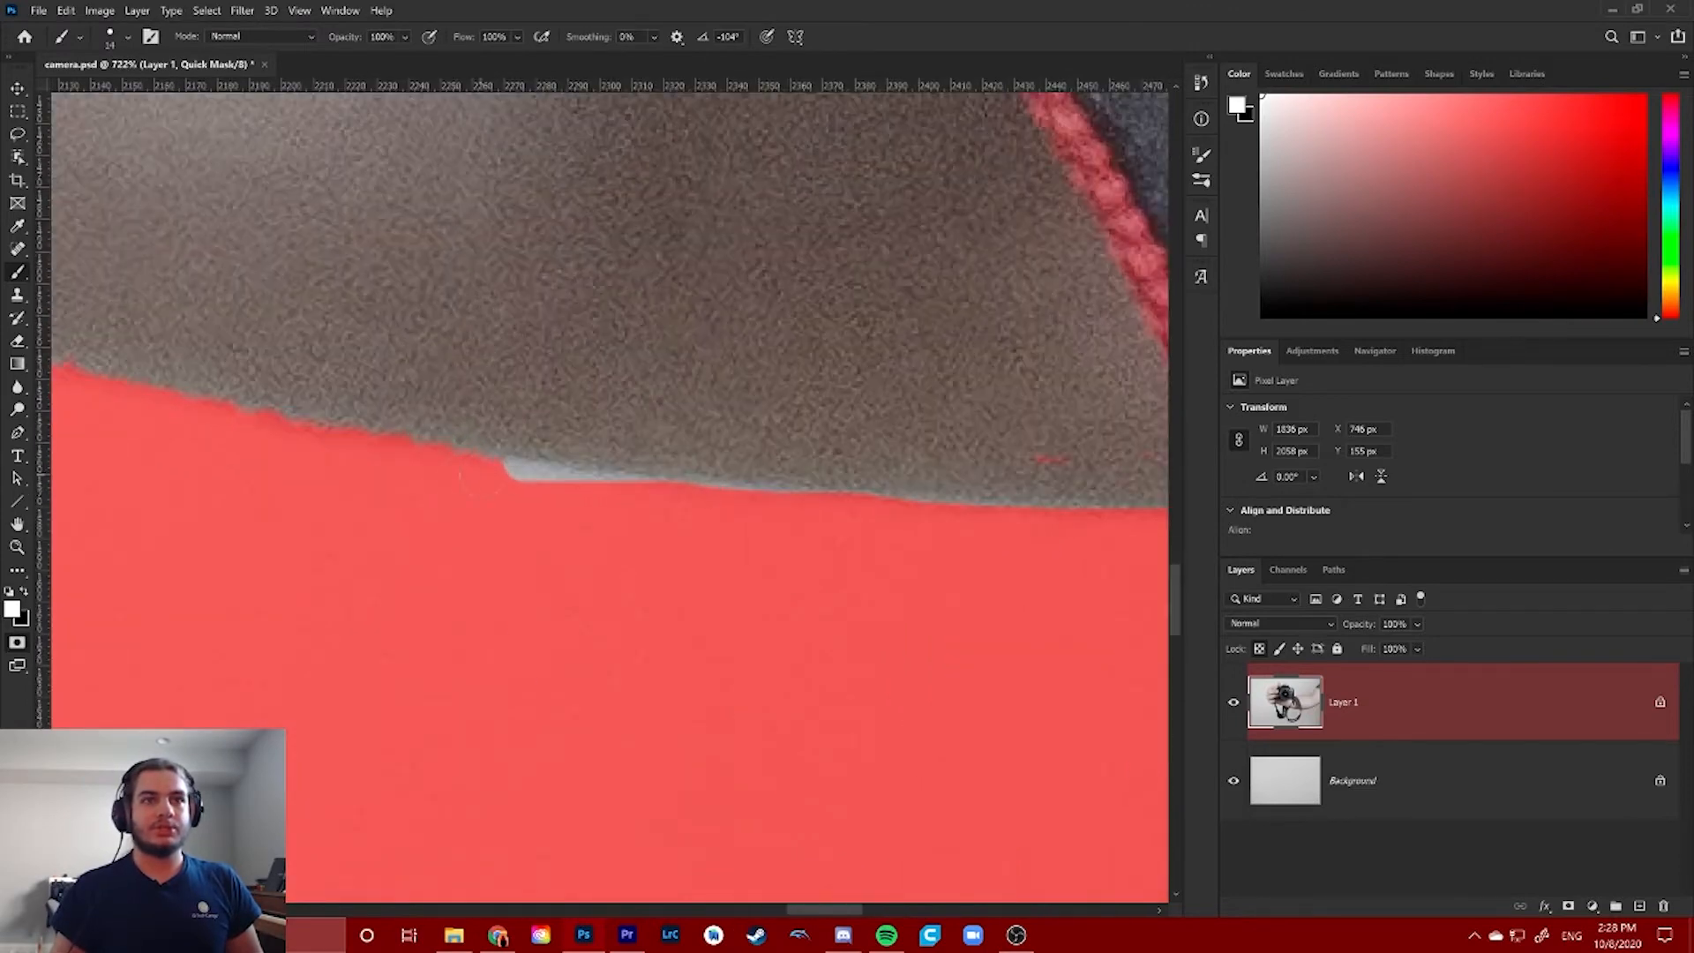
key(x)
scroll(558, 581, down, 6)
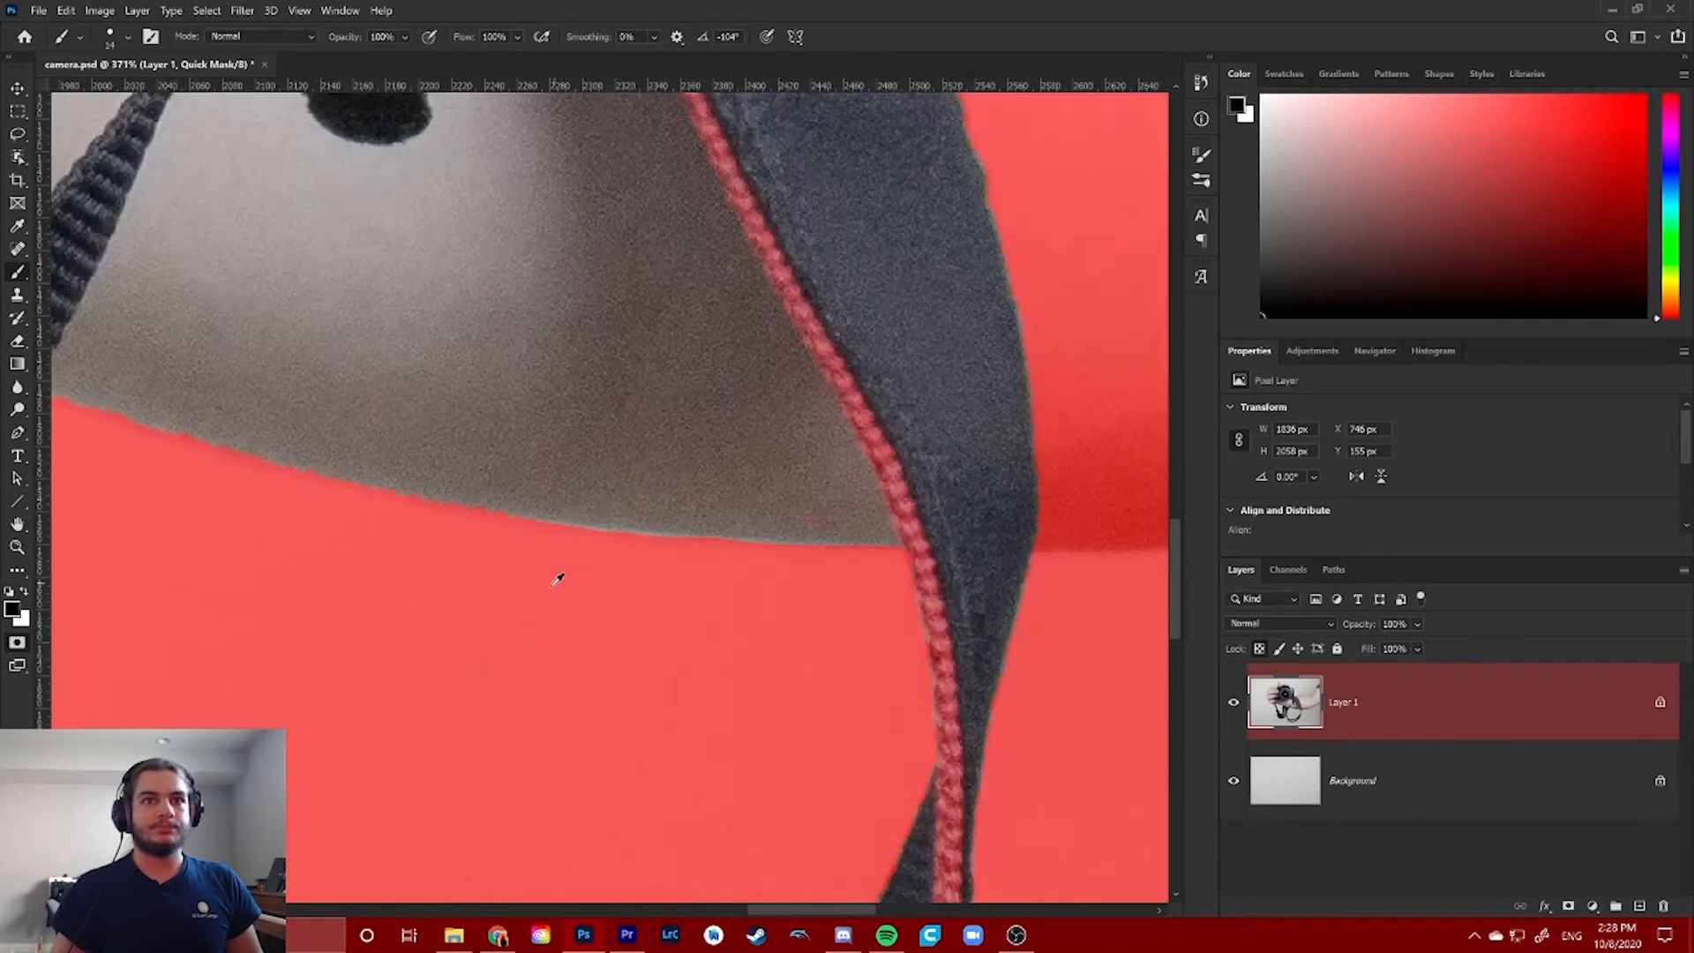
Swap to white and brush the Canon lettering on the strap back into the selection, using a 70 px brush
scroll(564, 578, down, 3)
scroll(589, 762, up, 4)
scroll(589, 761, up, 2)
scroll(590, 759, down, 2)
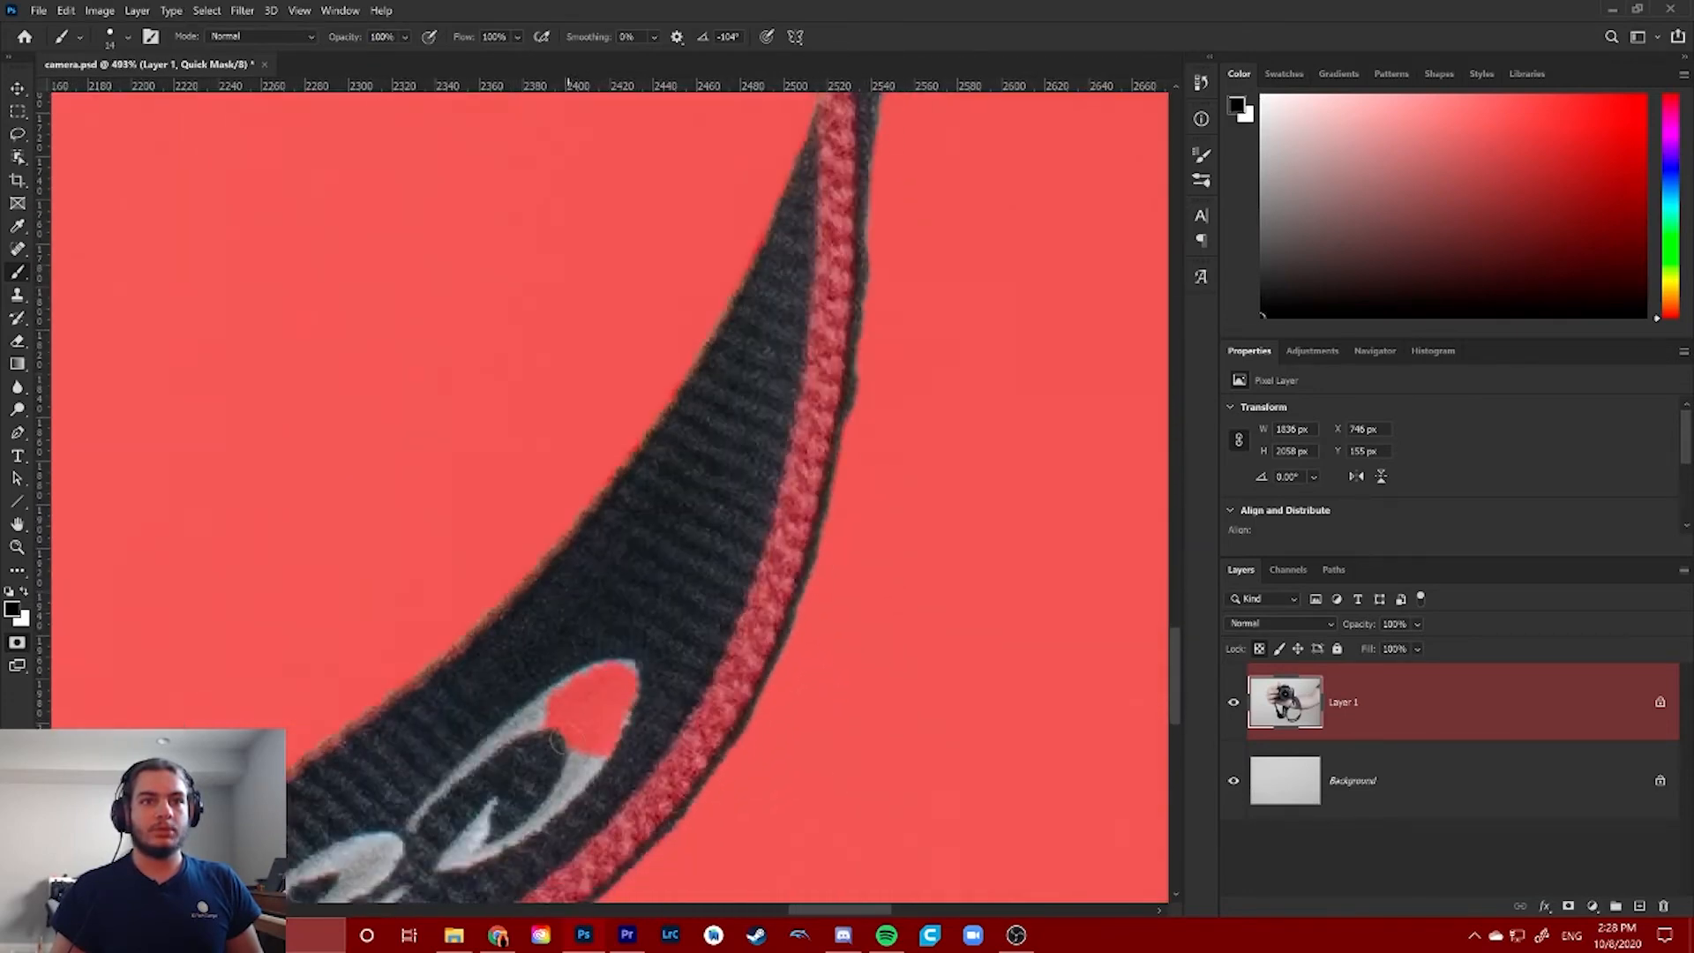
mouse_move(577, 583)
mouse_down()
mouse_move(535, 673)
mouse_move(566, 627)
mouse_move(529, 658)
mouse_move(565, 556)
mouse_move(670, 565)
mouse_move(640, 630)
mouse_up()
key(x)
scroll(575, 658, down, 4)
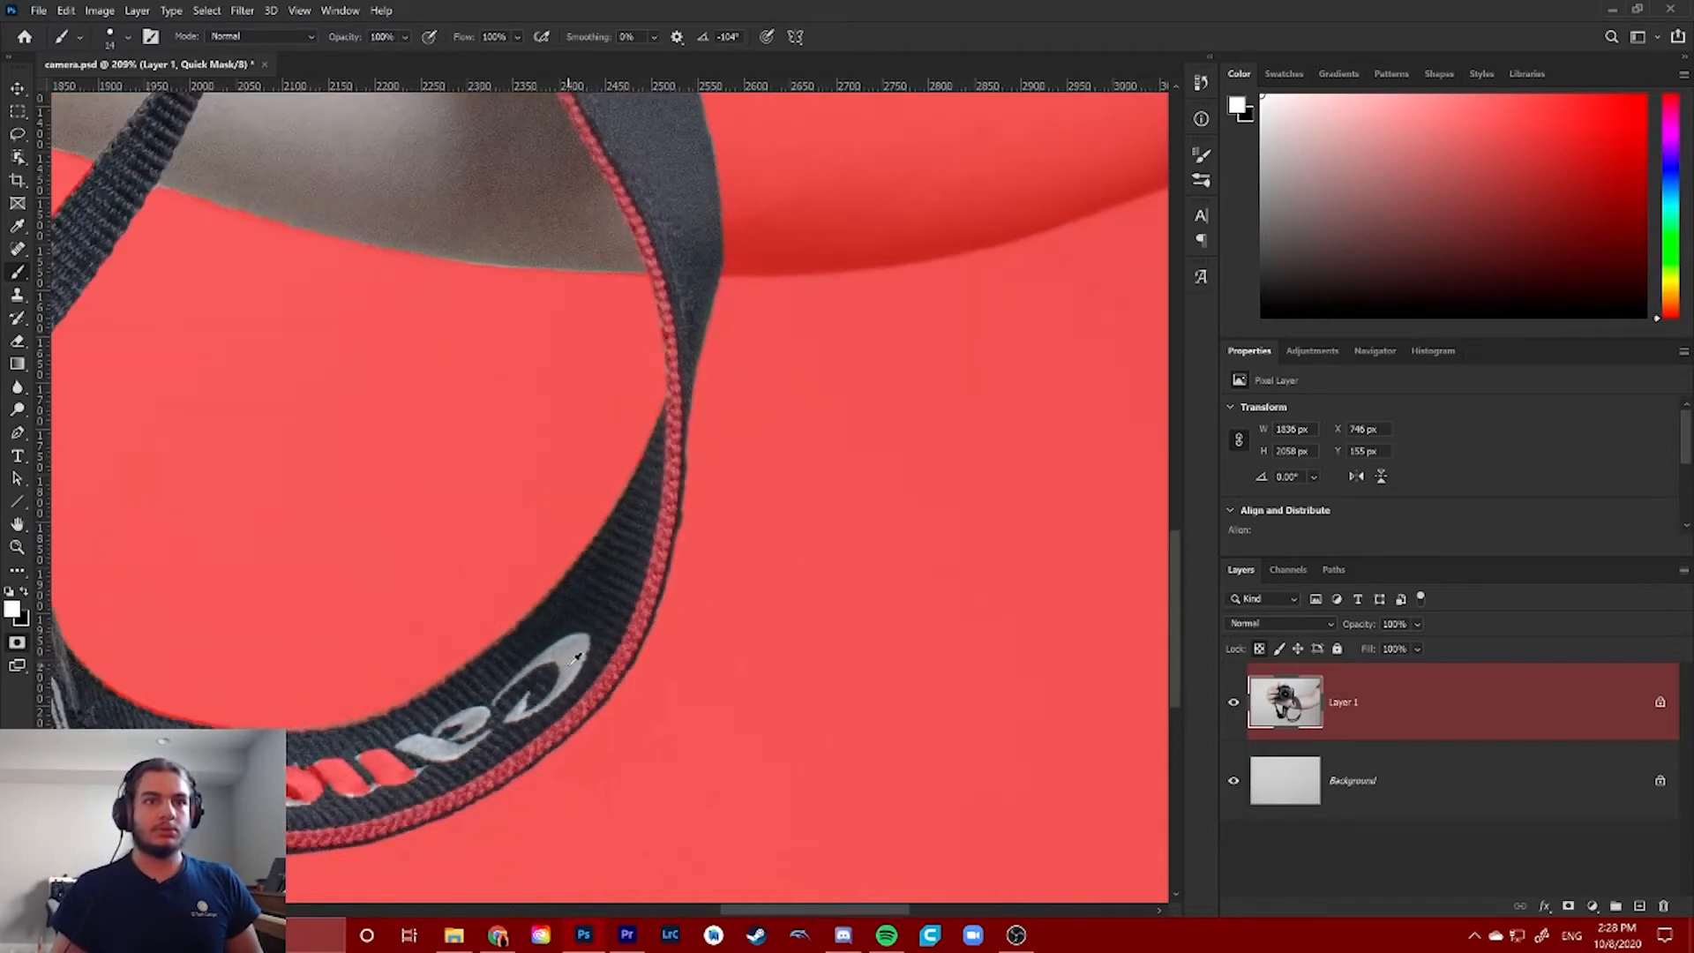
scroll(227, 776, up, 5)
mouse_move(344, 756)
mouse_down()
mouse_move(530, 747)
mouse_move(452, 790)
mouse_move(312, 787)
mouse_up()
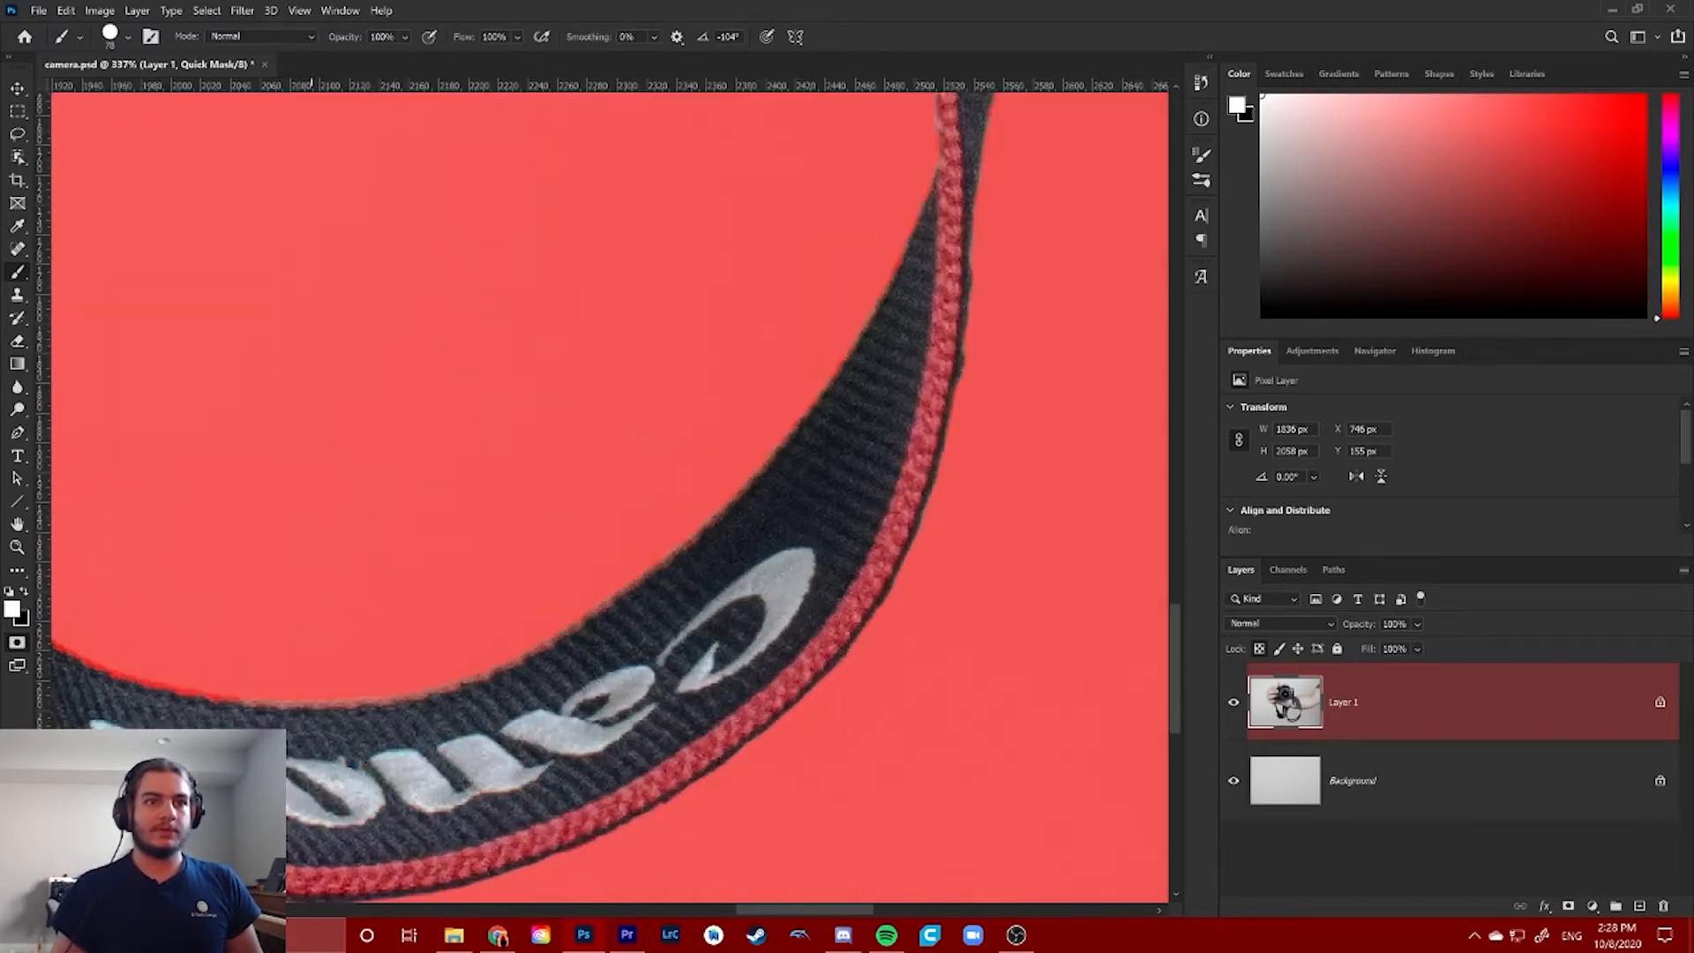
Restore the strap's inner edge above the Canon lettering in white and mask the background spill in black at 14 px
scroll(559, 761, down, 3)
scroll(265, 618, up, 6)
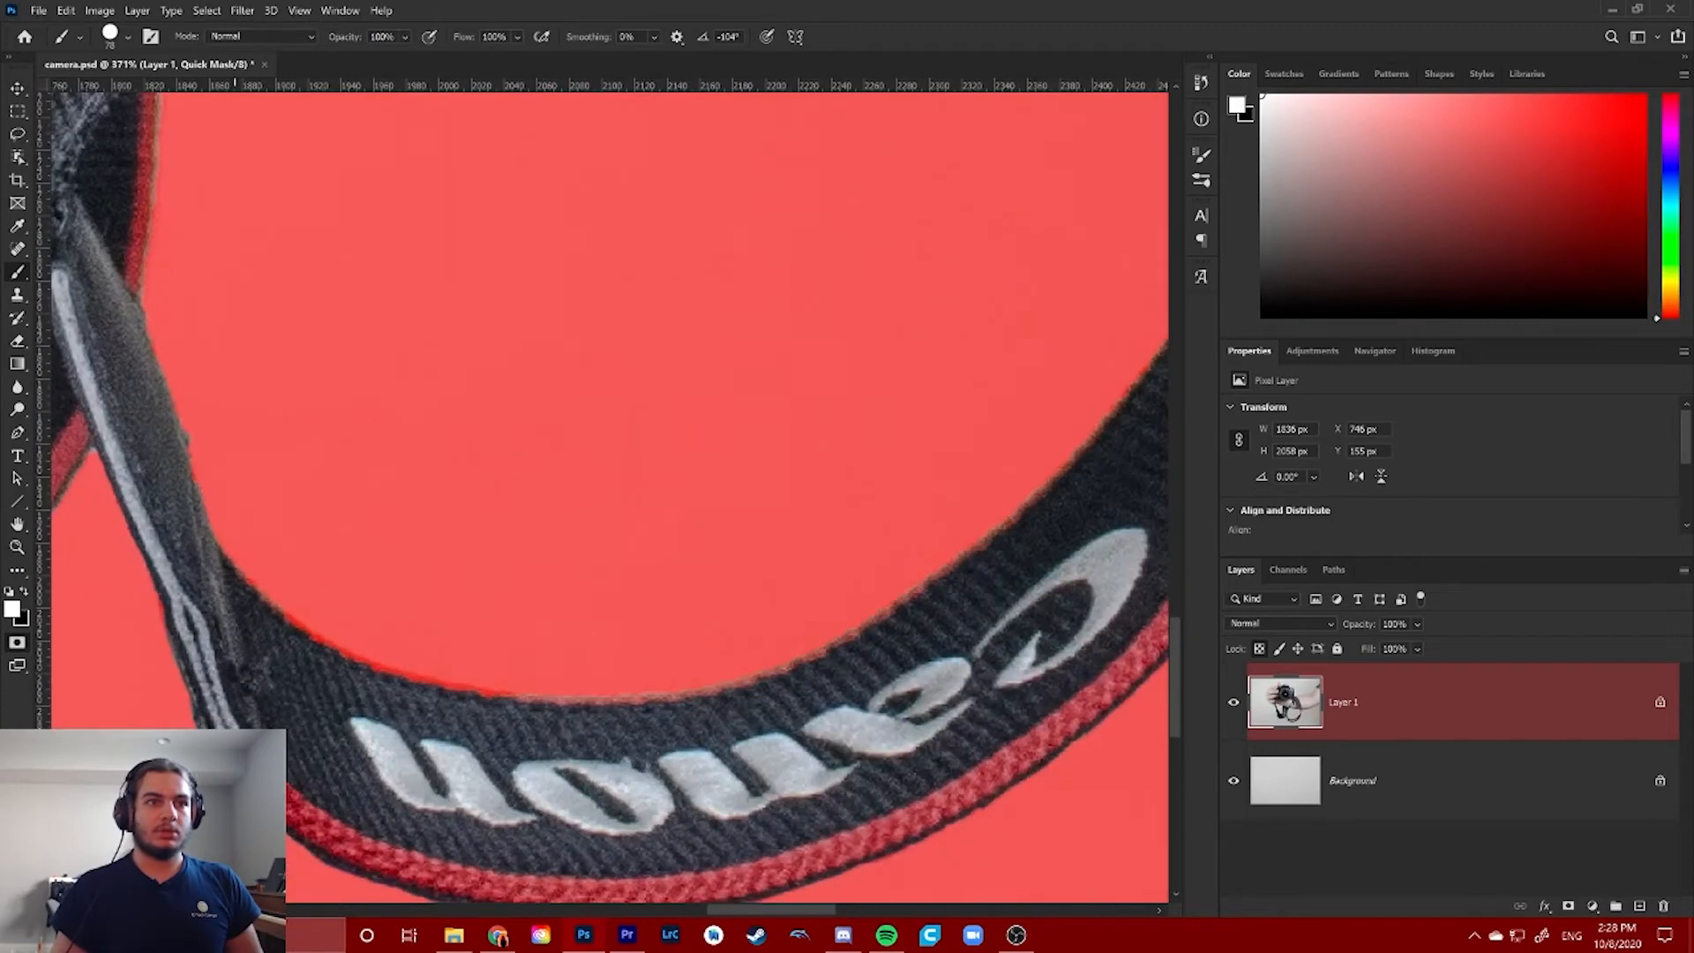
drag(256, 626, 600, 670)
mouse_move(552, 510)
mouse_down()
mouse_move(394, 529)
mouse_move(385, 582)
mouse_move(464, 597)
mouse_move(420, 578)
mouse_move(389, 590)
mouse_move(452, 599)
mouse_up()
key(x)
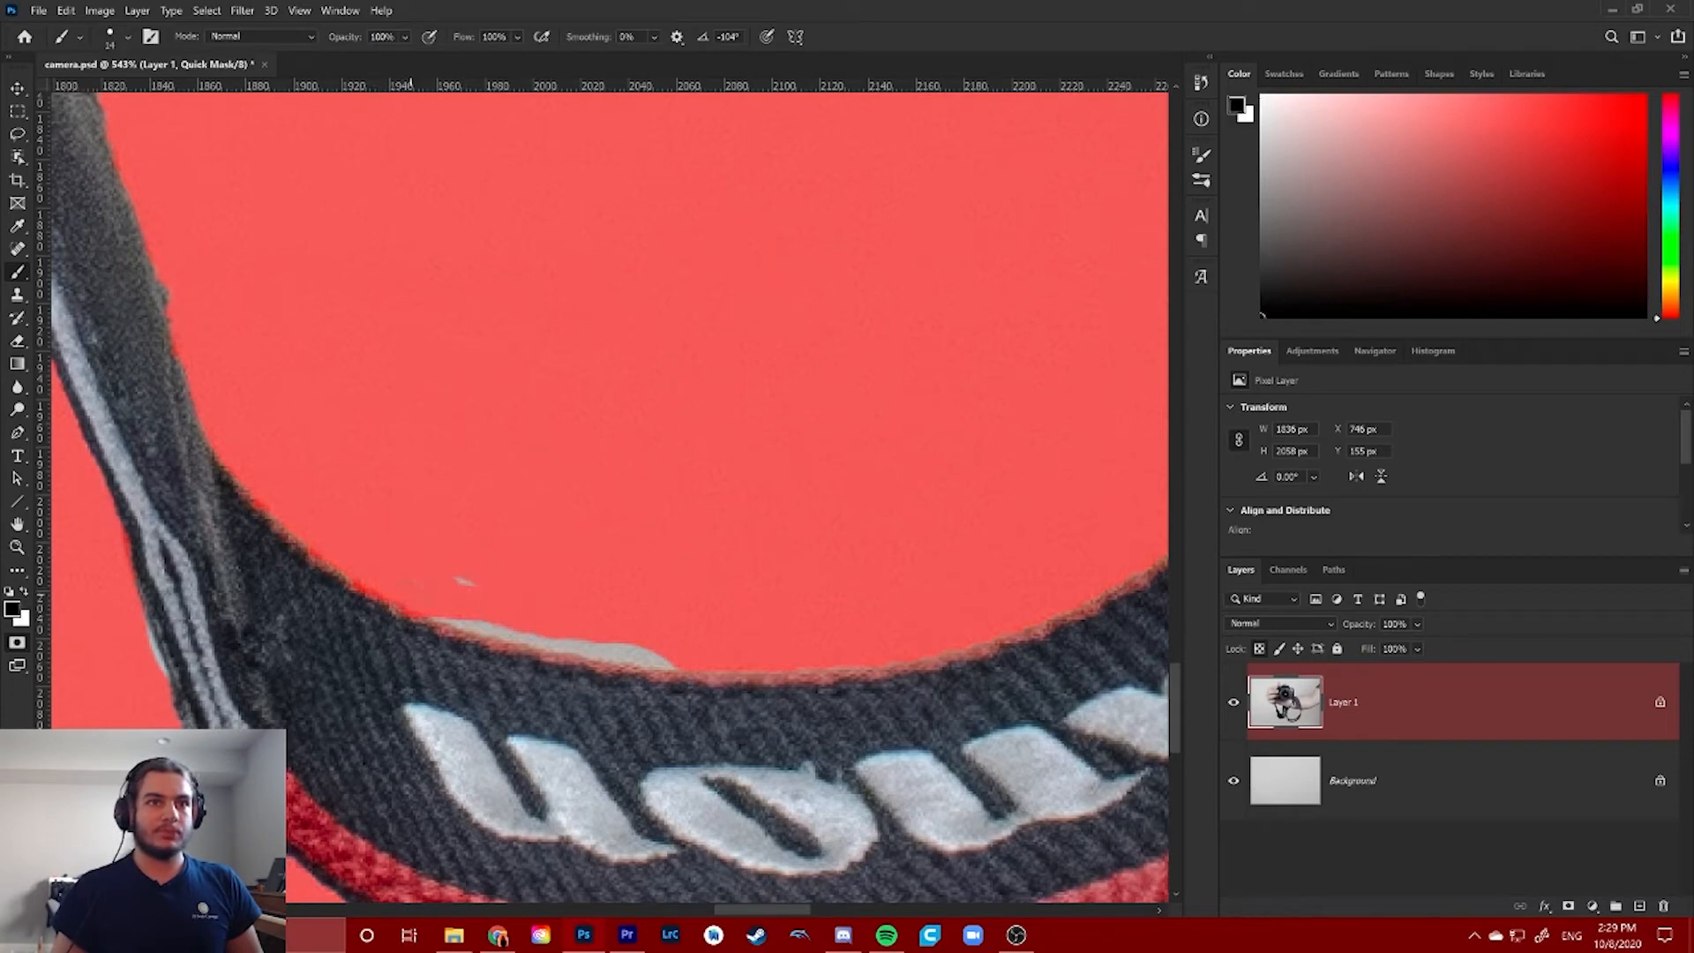
drag(688, 663, 496, 637)
Examine the Quick Mask around the strap, the hand and the top of the camera for remaining errors
scroll(565, 724, down, 13)
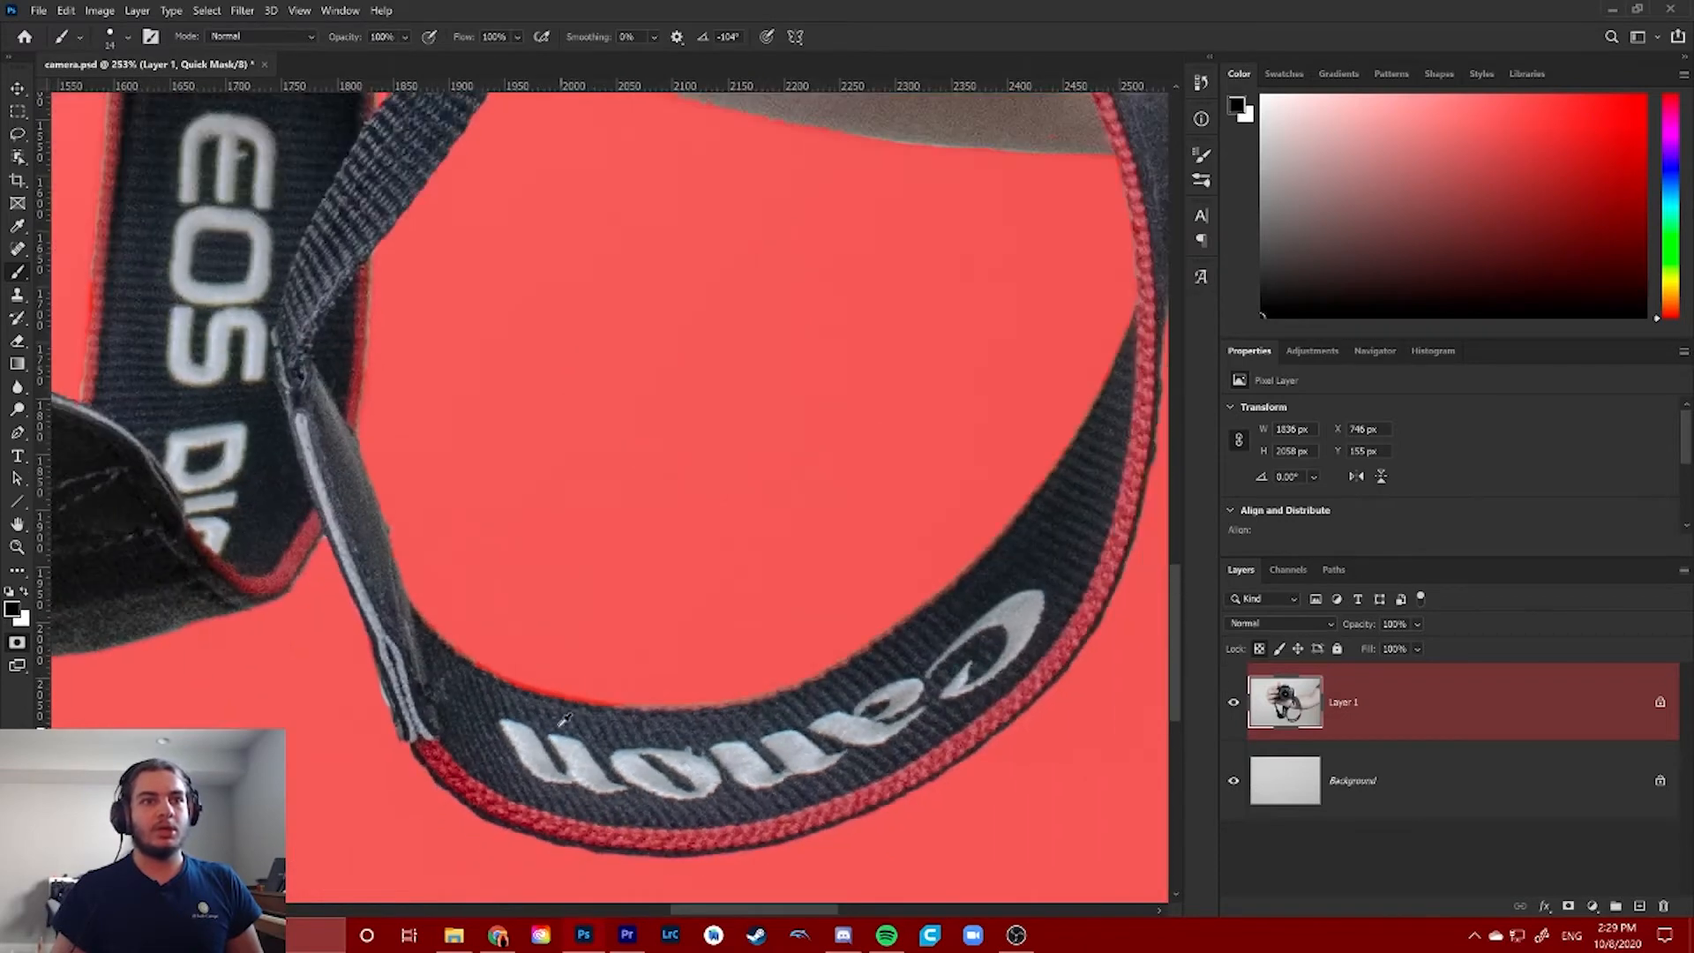
scroll(315, 624, down, 7)
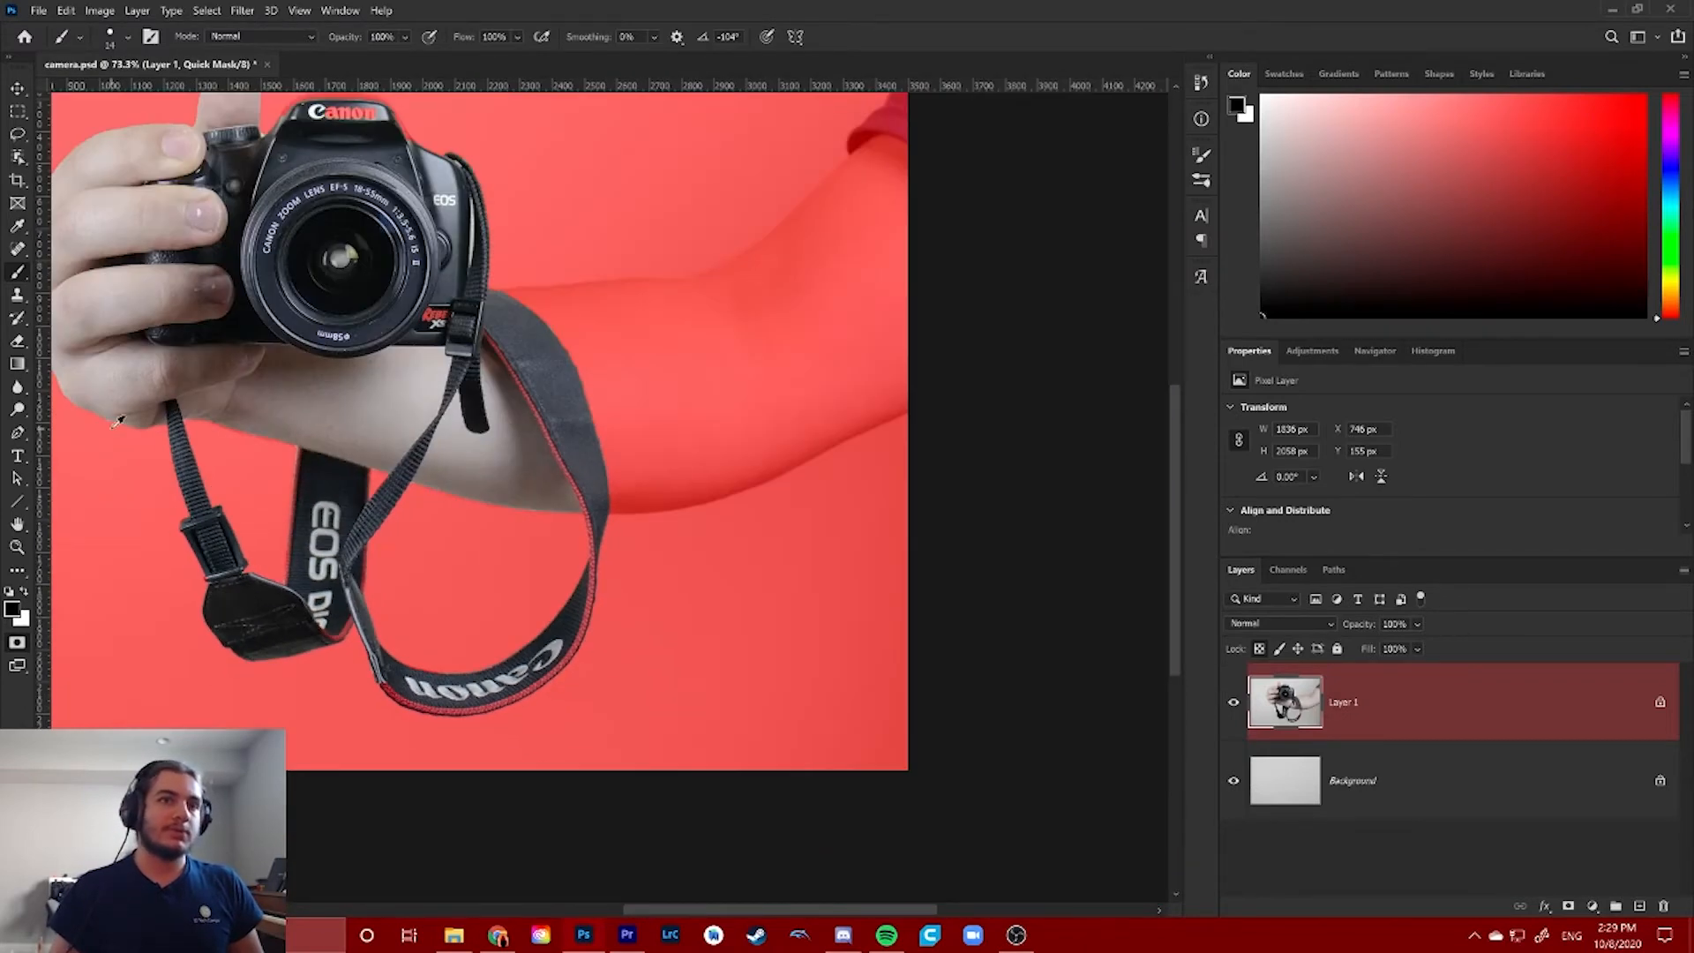
scroll(370, 556, down, 2)
scroll(361, 512, up, 7)
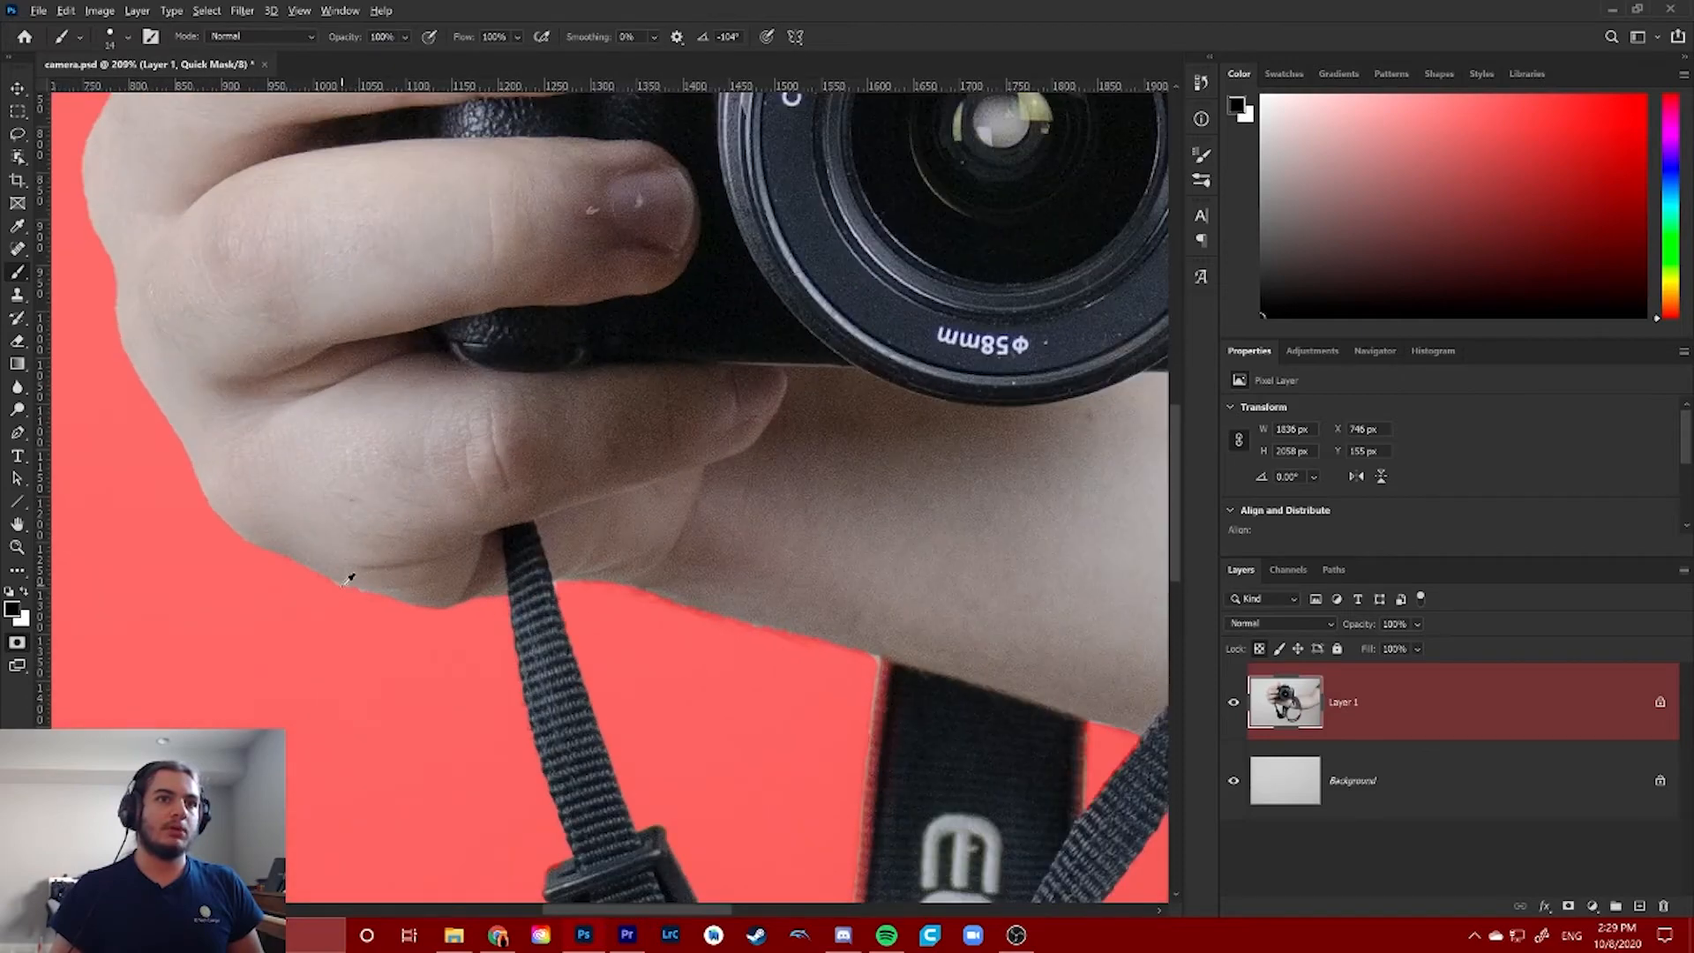
scroll(349, 578, down, 3)
scroll(283, 439, down, 1)
scroll(565, 423, up, 4)
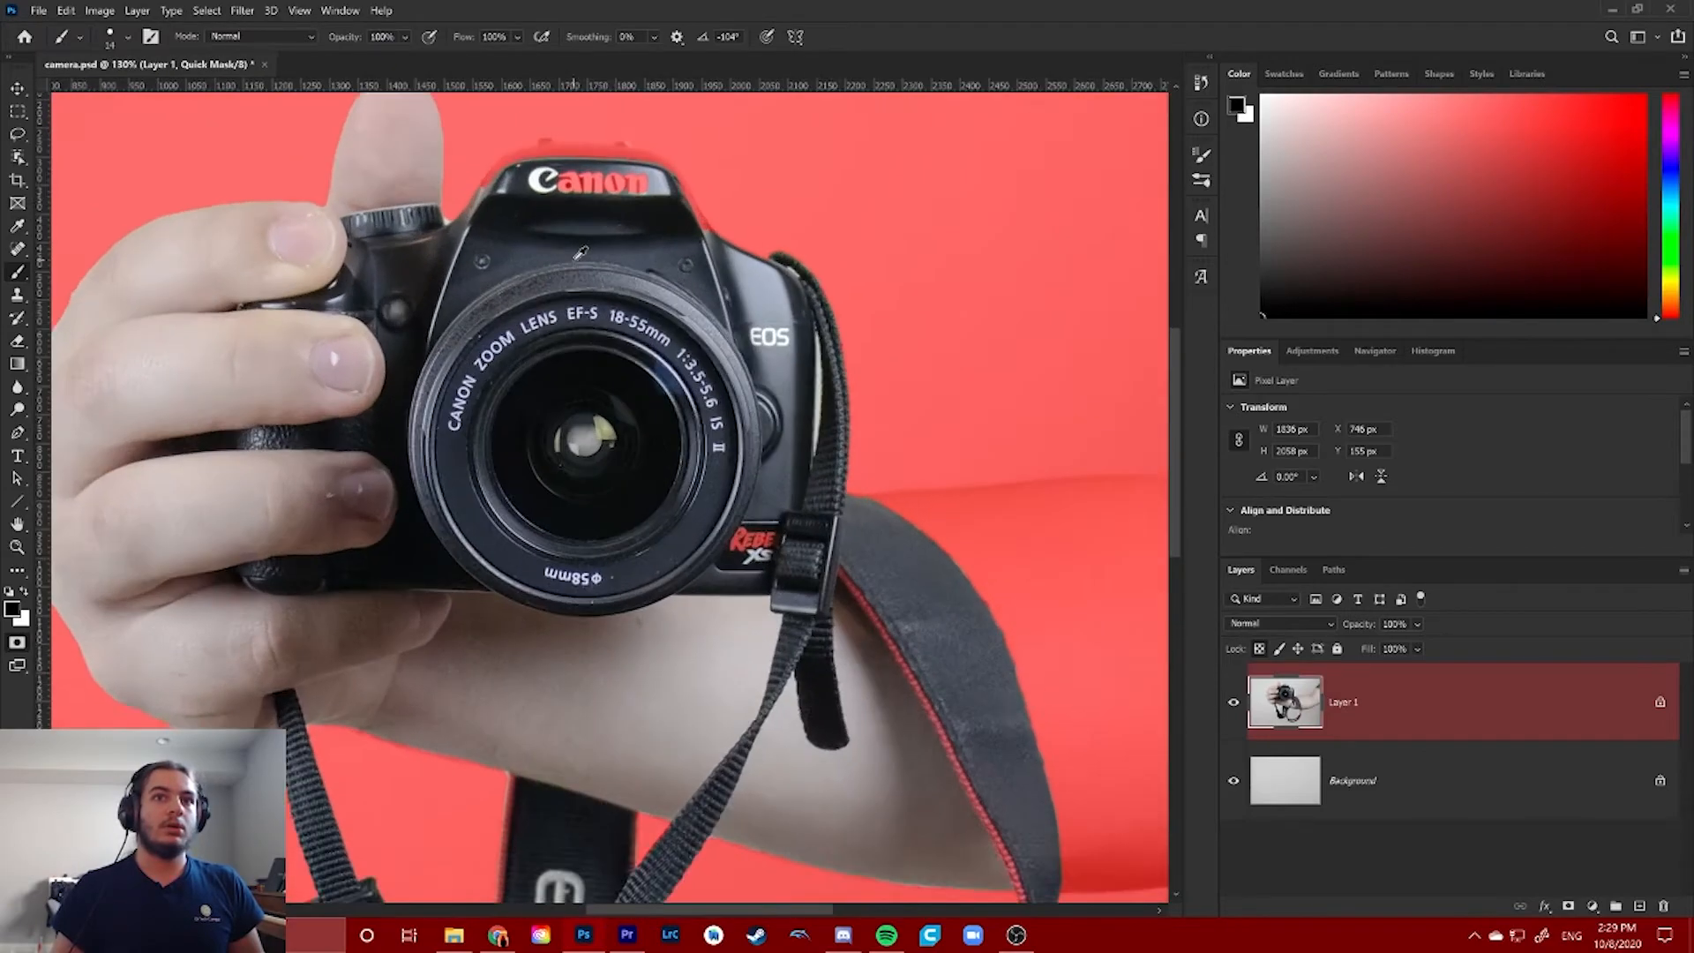
Swap to white and brush the Canon lettering on the camera body back into the selection with an enlarged brush
scroll(534, 279, up, 4)
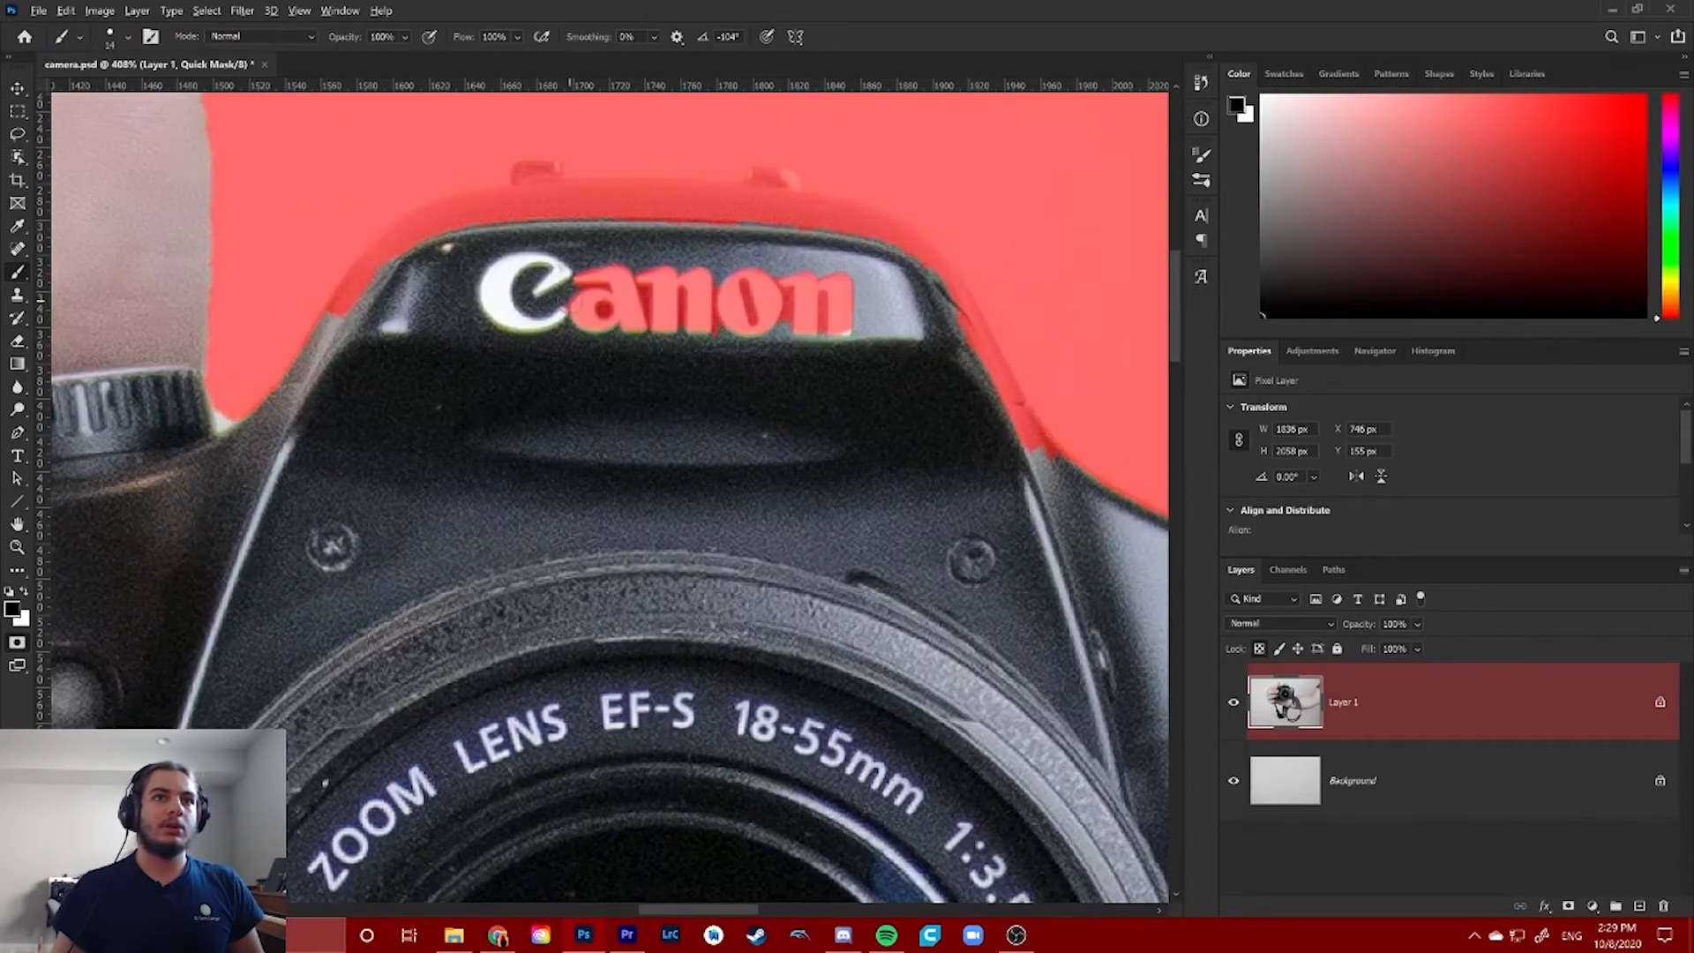
alt+right_click(569, 301)
mouse_move(560, 301)
mouse_down()
mouse_move(579, 330)
mouse_move(631, 314)
mouse_move(629, 352)
mouse_move(631, 312)
mouse_move(781, 304)
mouse_up()
key(x)
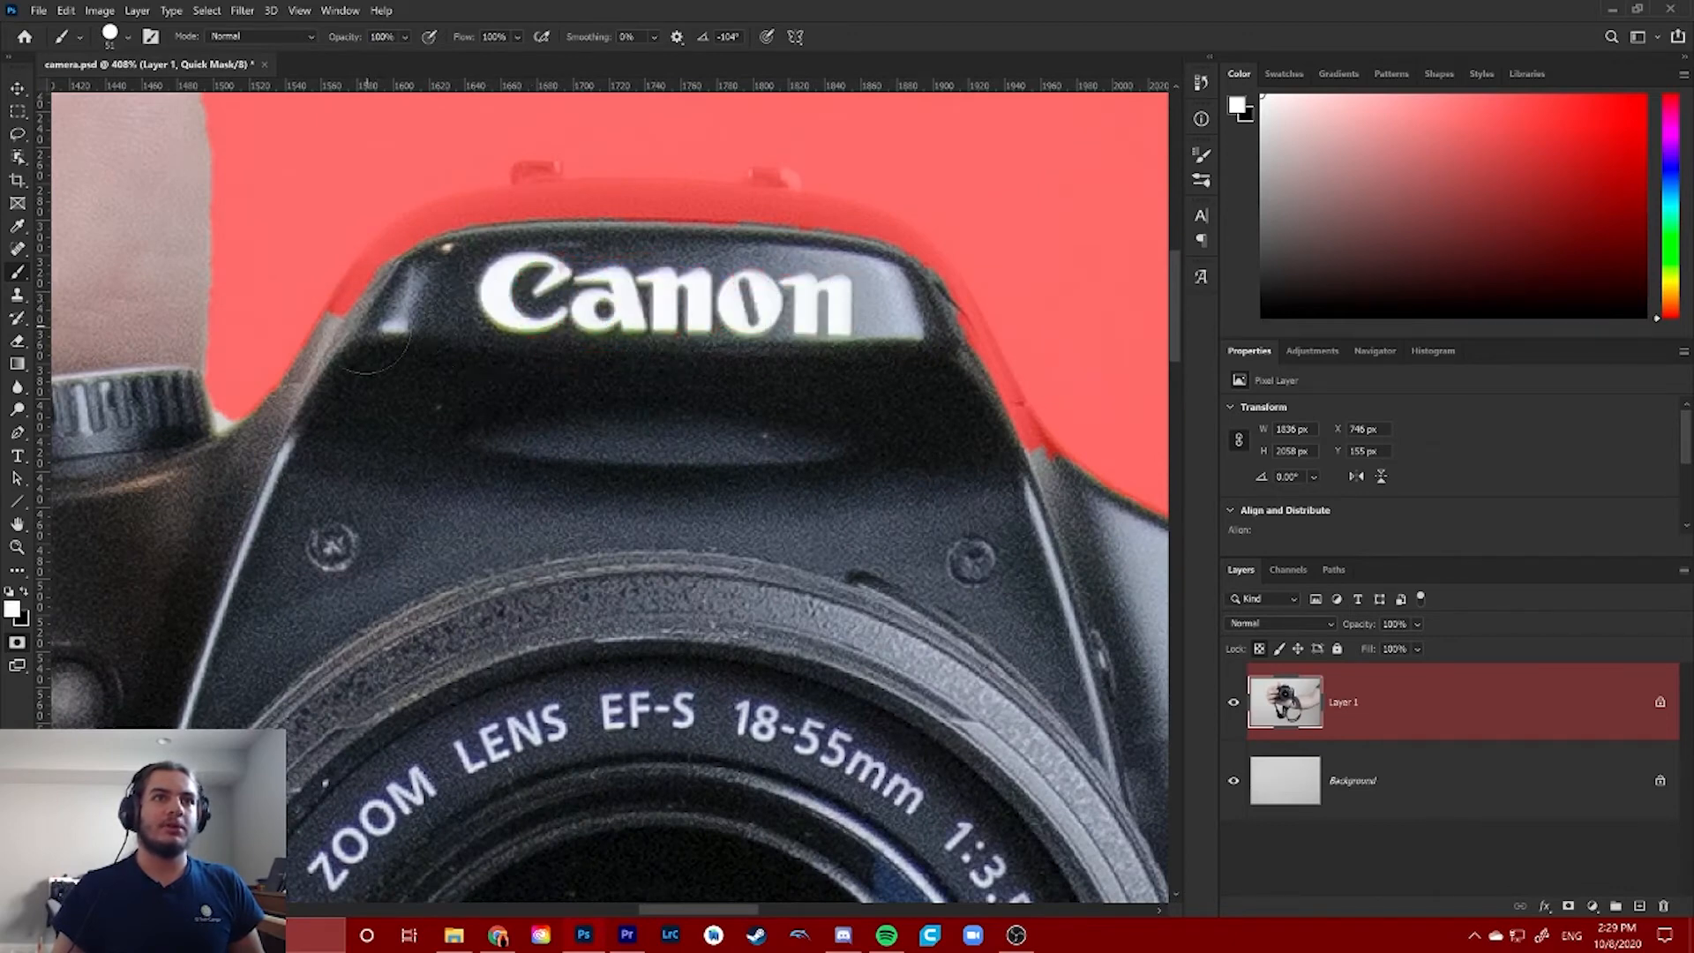
Restore the camera's upper edge around the Canon logo in white, setting the brush to 52 px with softer hardness partway
mouse_move(371, 331)
mouse_down()
mouse_move(365, 282)
mouse_move(416, 243)
mouse_move(622, 231)
mouse_up()
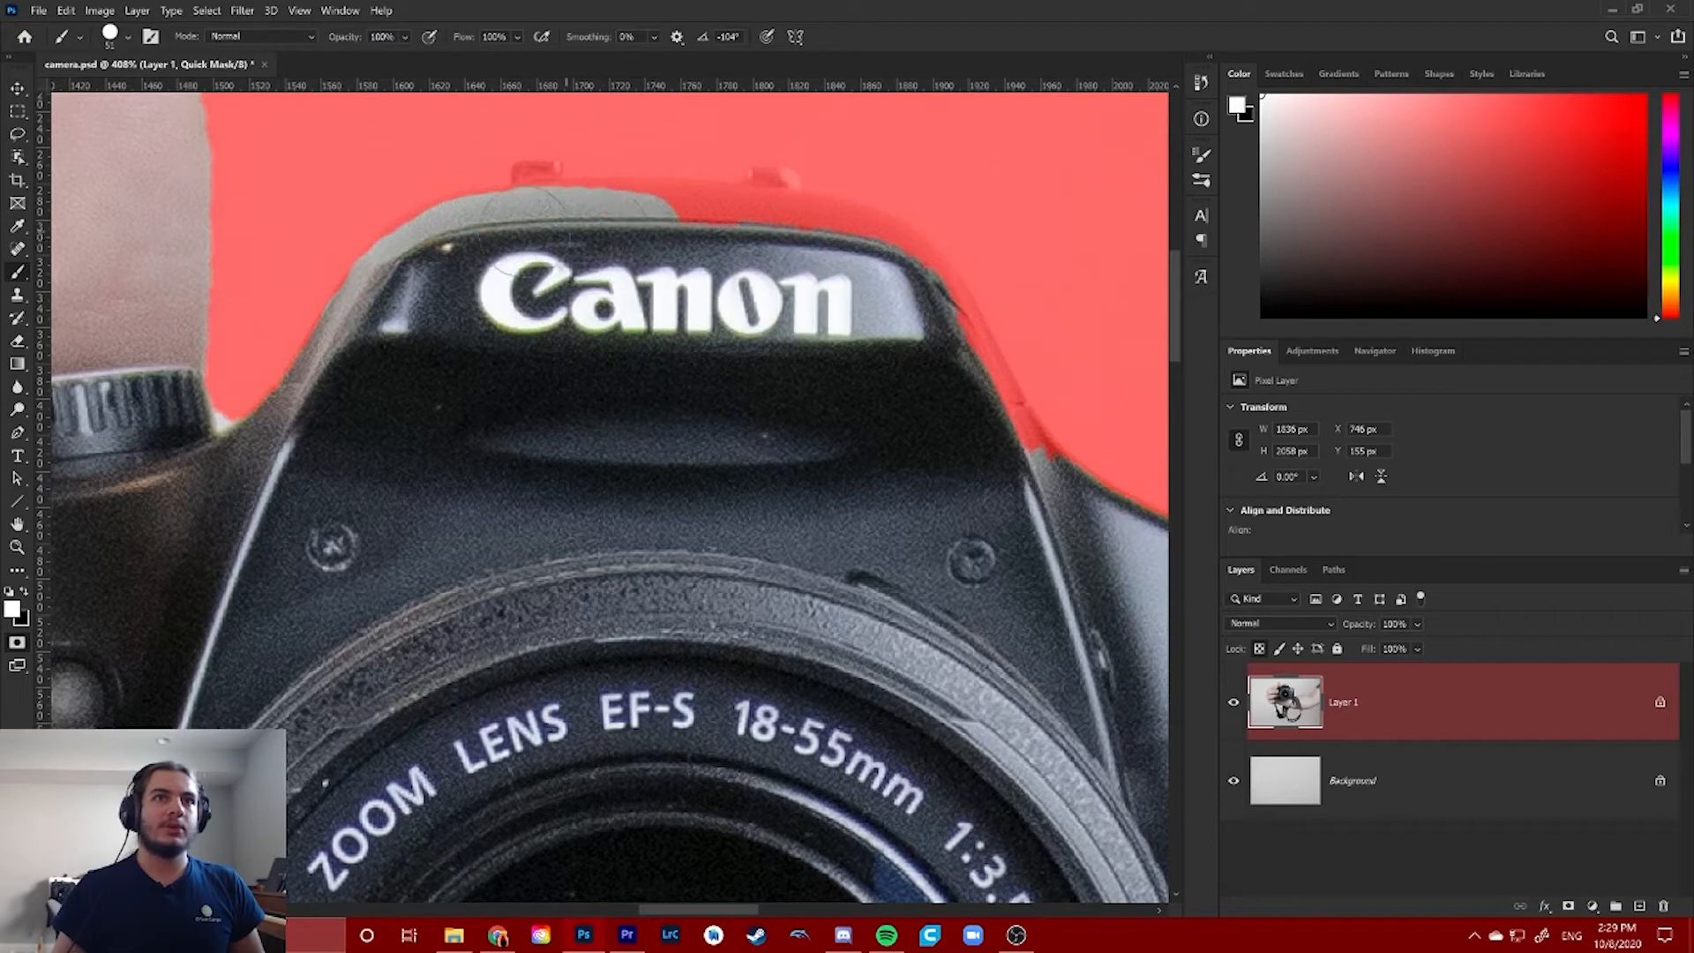
alt+right_click(599, 273)
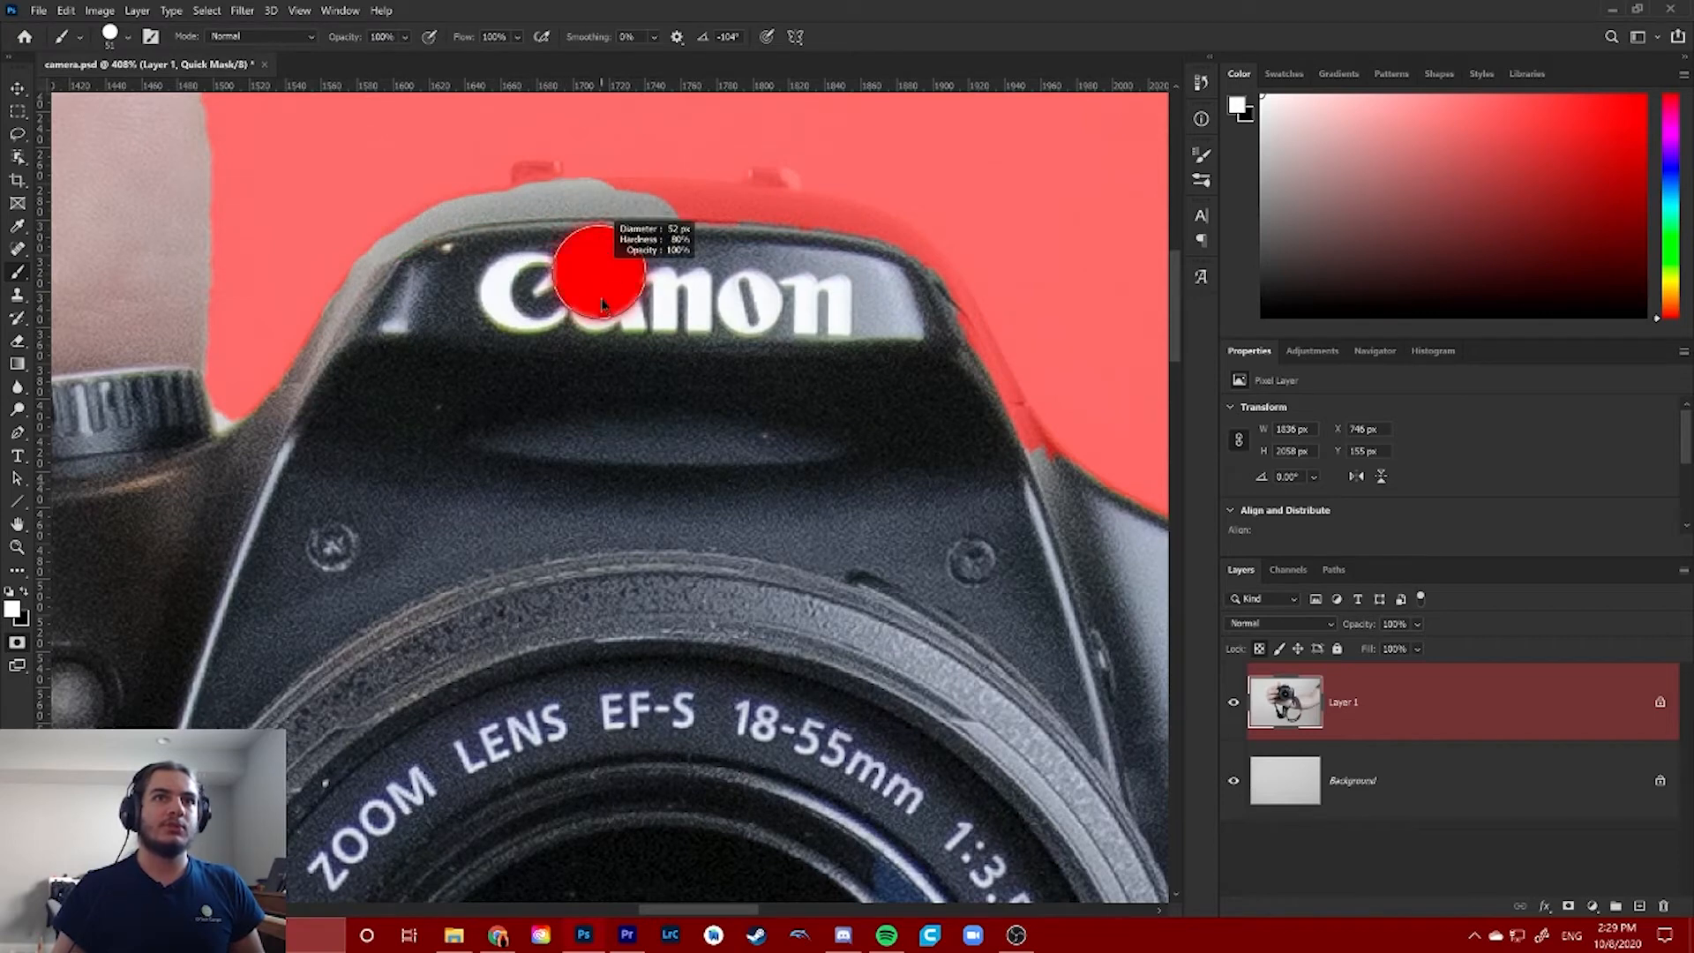
mouse_move(438, 226)
mouse_down()
mouse_move(384, 338)
mouse_move(408, 250)
mouse_move(483, 236)
mouse_move(513, 271)
mouse_move(551, 257)
mouse_move(551, 228)
mouse_move(663, 202)
mouse_move(817, 207)
mouse_move(838, 243)
mouse_move(909, 260)
mouse_move(1029, 436)
mouse_move(1072, 450)
mouse_up()
Examine the Quick Mask across the whole camera, the hand, the forearm edge and the strap beneath it
alt+scroll(679, 533, down, 10)
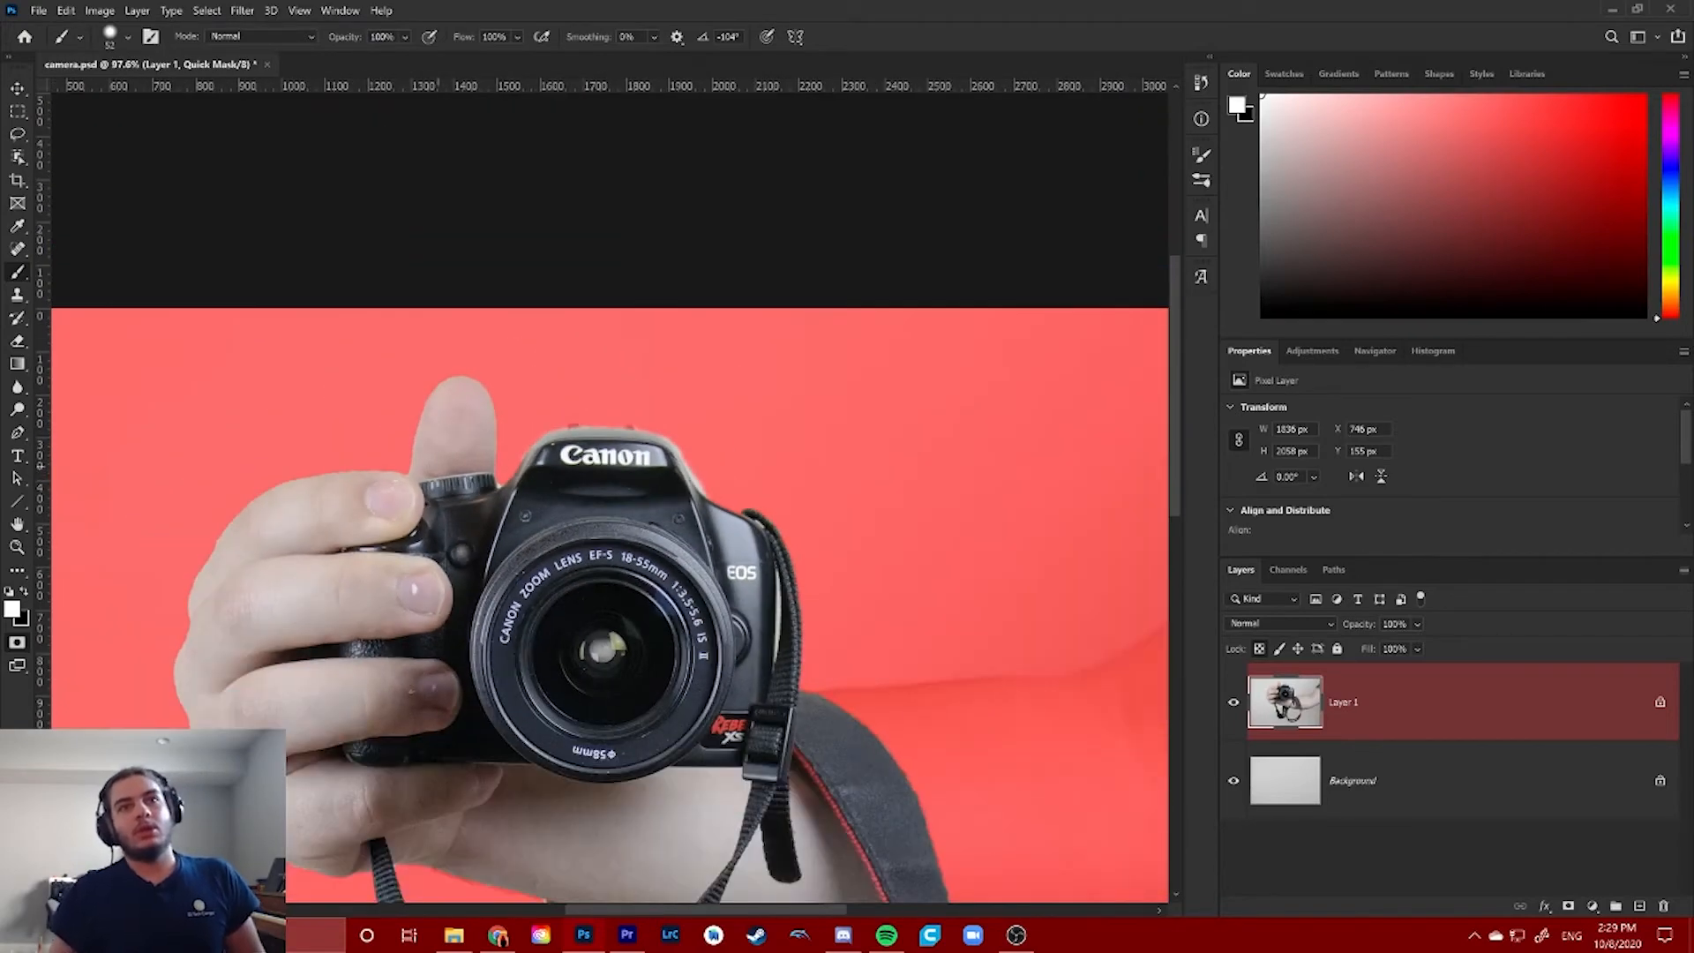
alt+scroll(592, 494, up, 4)
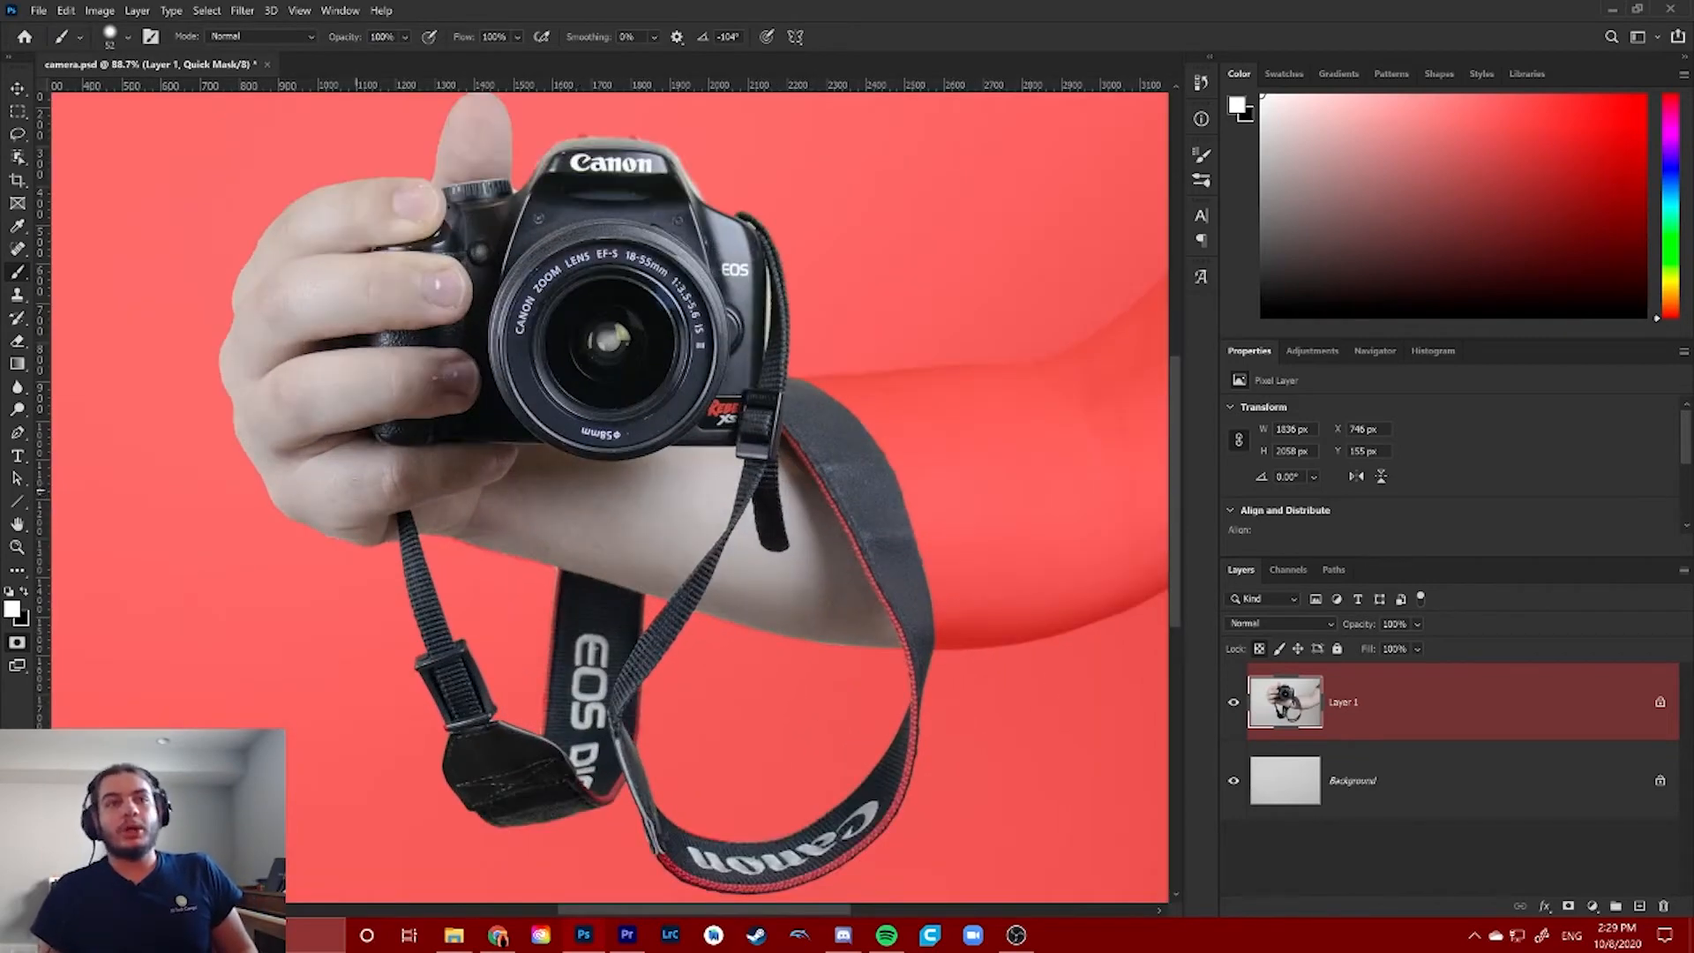
alt+scroll(607, 503, down, 2)
alt+scroll(298, 599, up, 1)
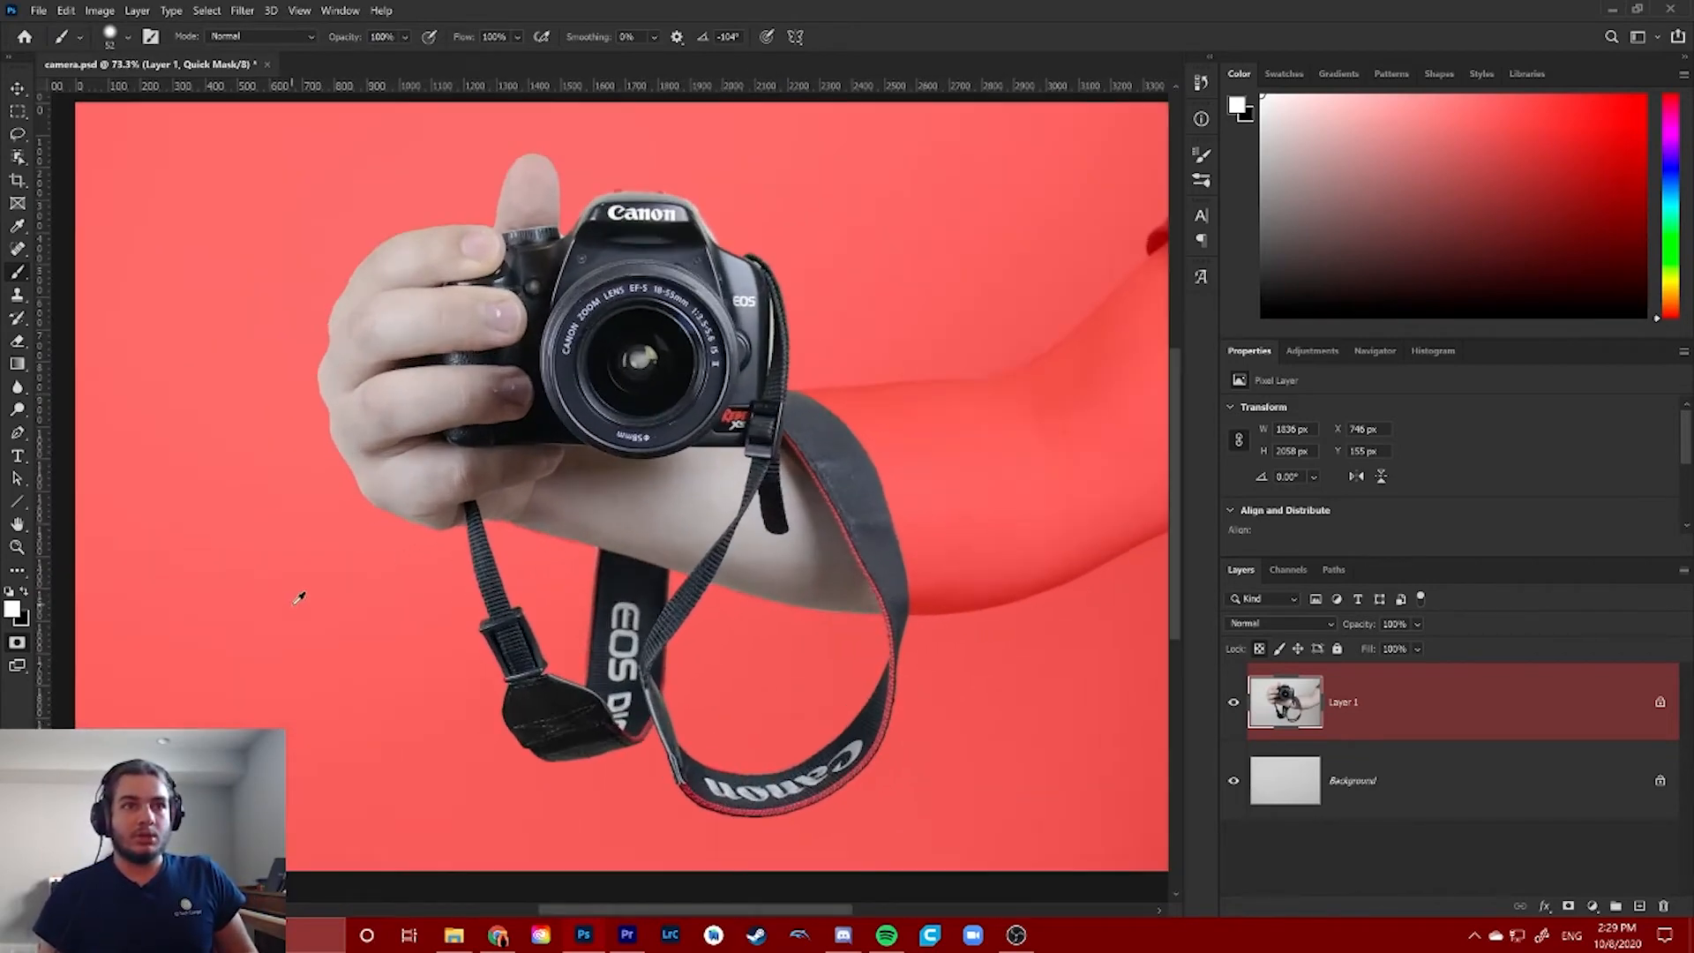
alt+scroll(783, 711, up, 5)
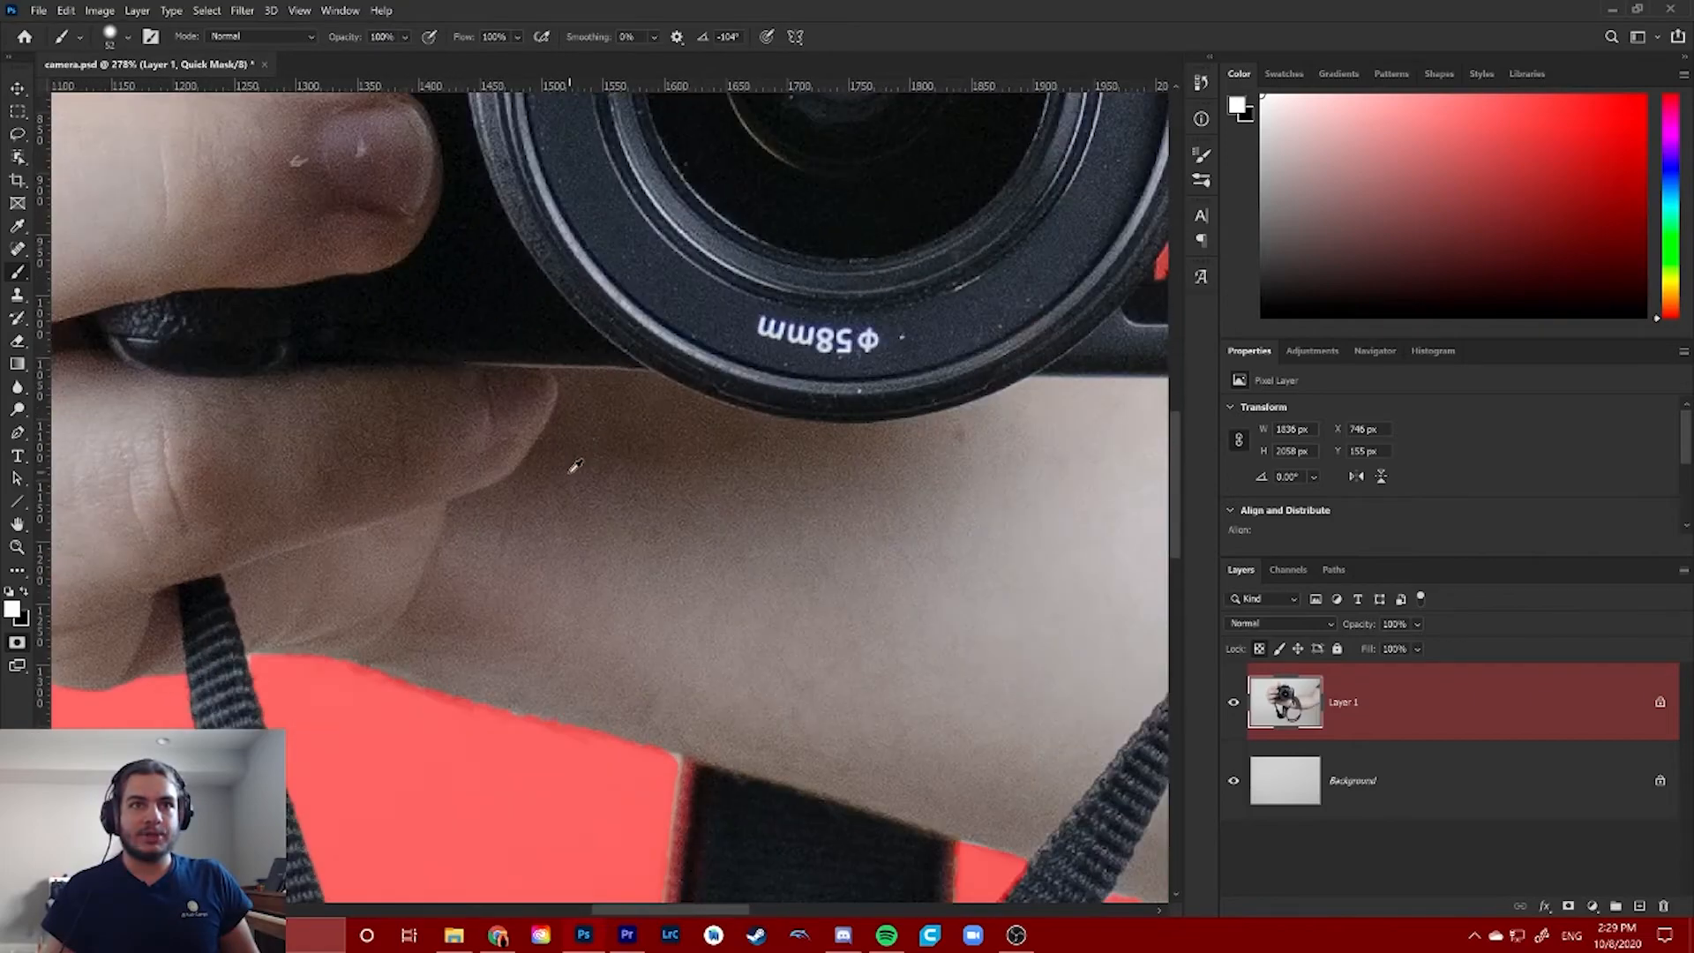
alt+scroll(783, 710, down, 2)
alt+scroll(782, 710, up, 1)
alt+scroll(783, 710, down, 3)
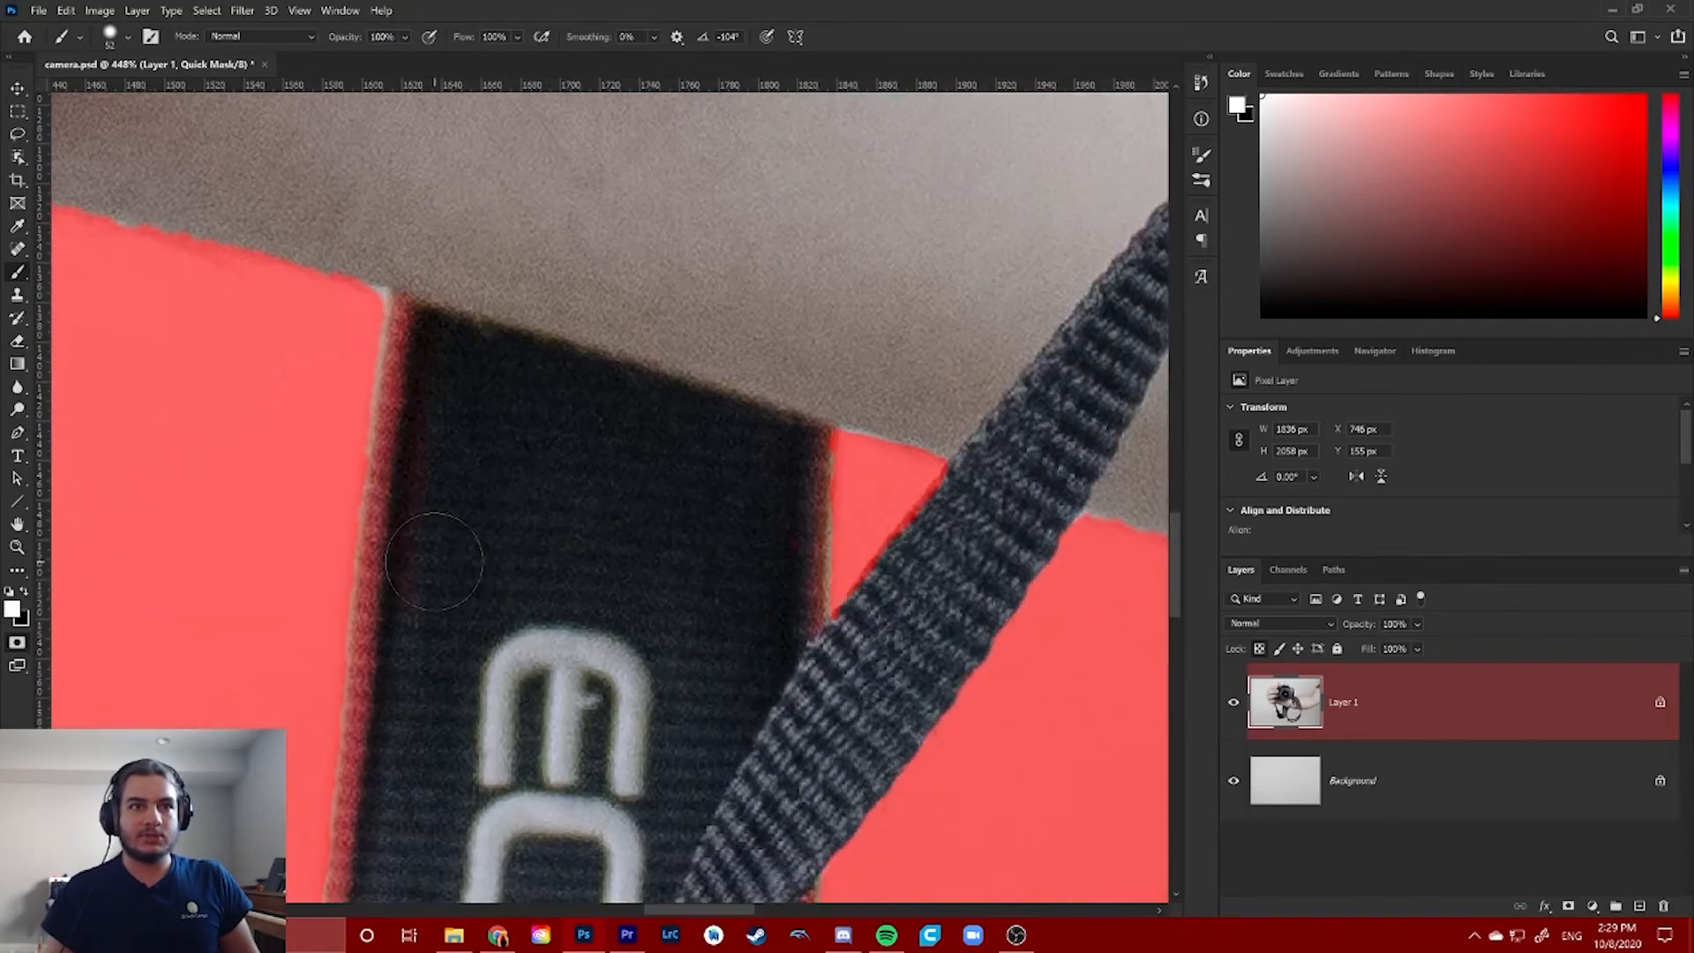
alt+scroll(298, 293, up, 4)
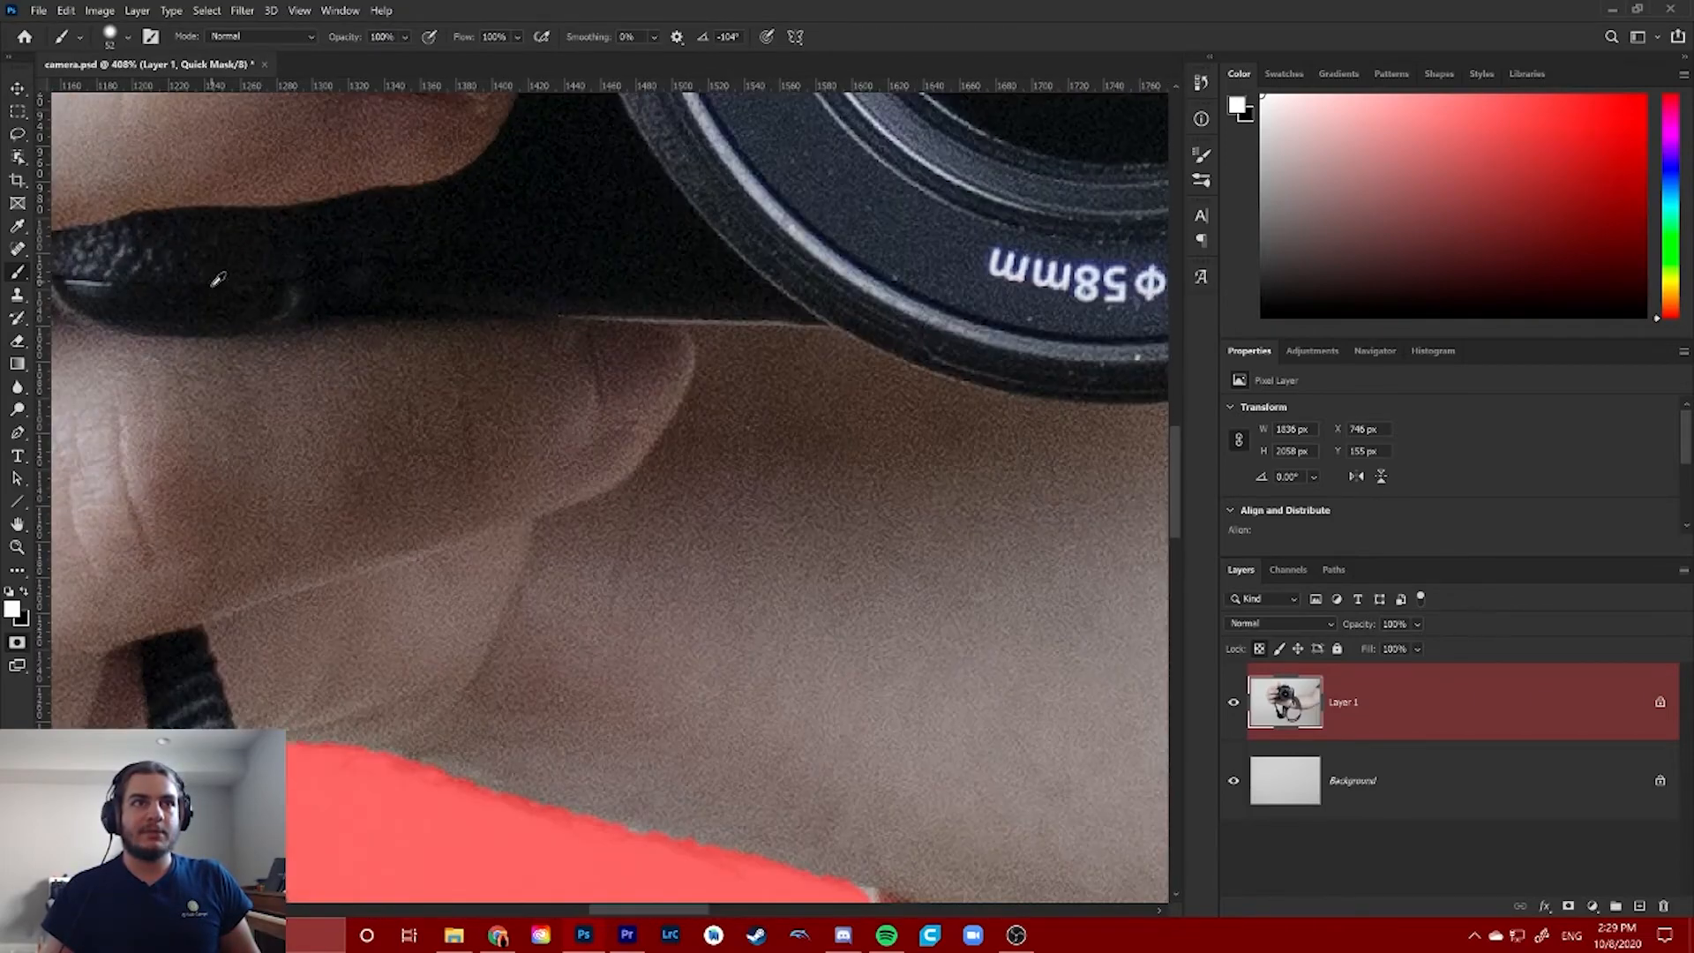
Swap to black and mask over the fingertip, the lower lens rim and part of the forearm with freehand strokes
key(x)
mouse_move(344, 370)
mouse_down()
mouse_move(521, 354)
mouse_move(697, 414)
mouse_move(732, 317)
mouse_move(1028, 366)
mouse_up()
mouse_move(586, 415)
mouse_down()
mouse_move(750, 415)
mouse_move(984, 578)
mouse_up()
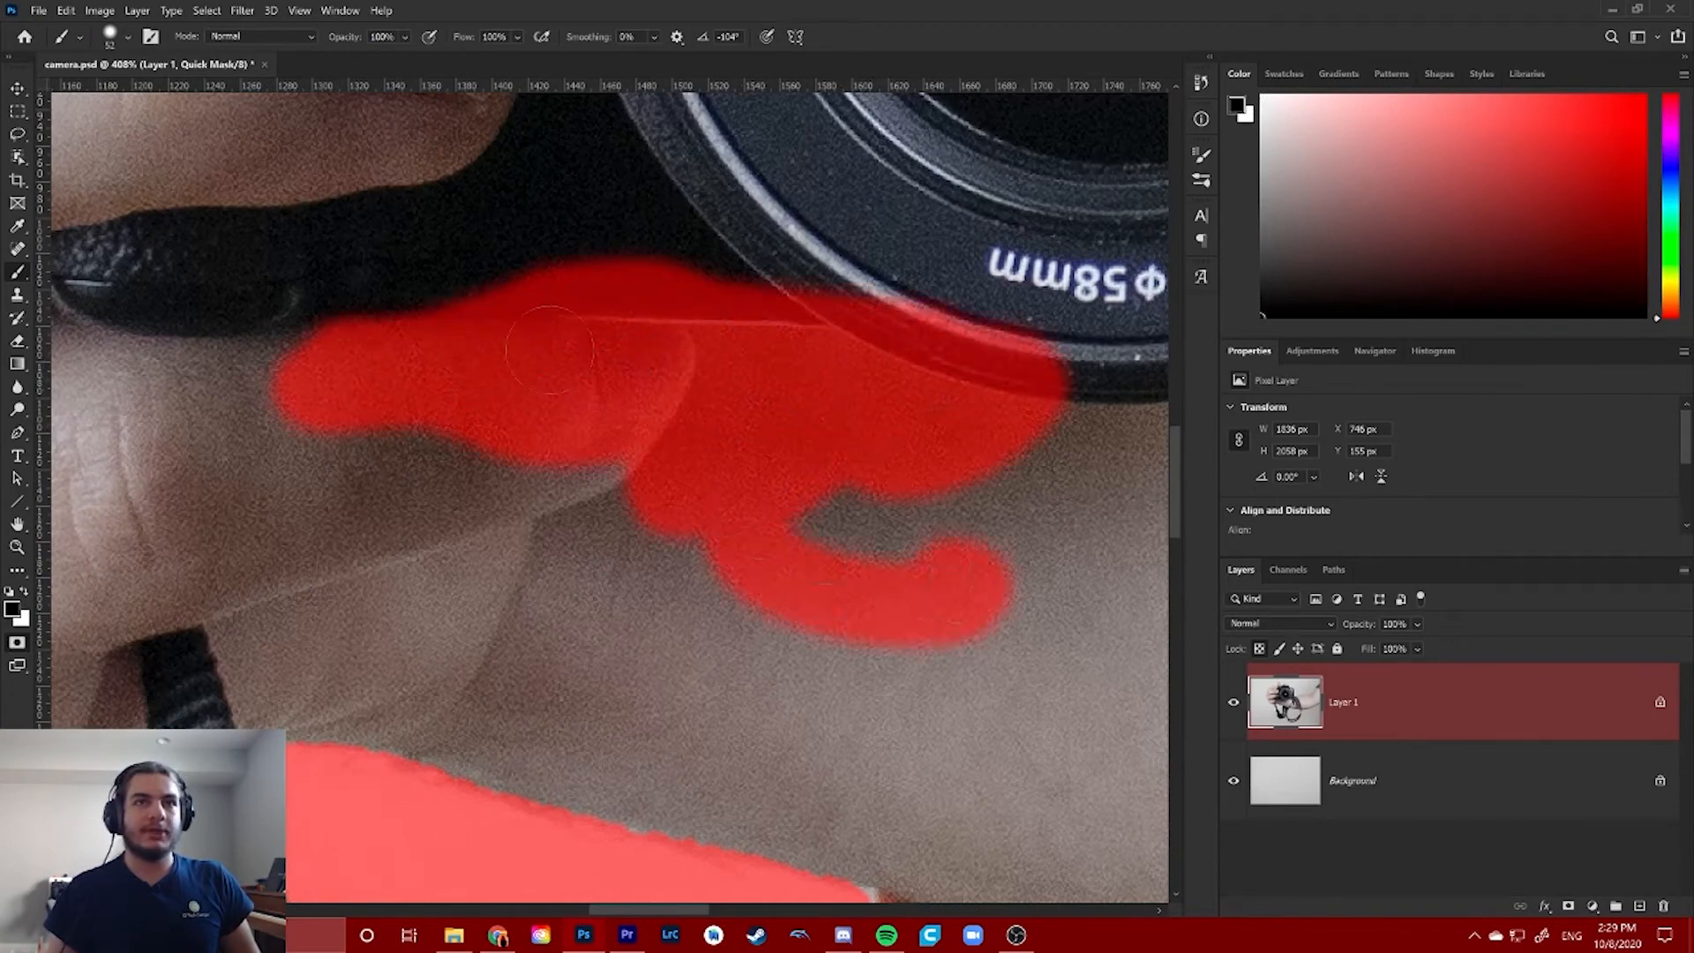
Try restoring the camera's bottom edge freehand in white, and mask it again in black
key(x)
mouse_move(471, 273)
mouse_down()
mouse_move(699, 311)
mouse_move(869, 371)
mouse_up()
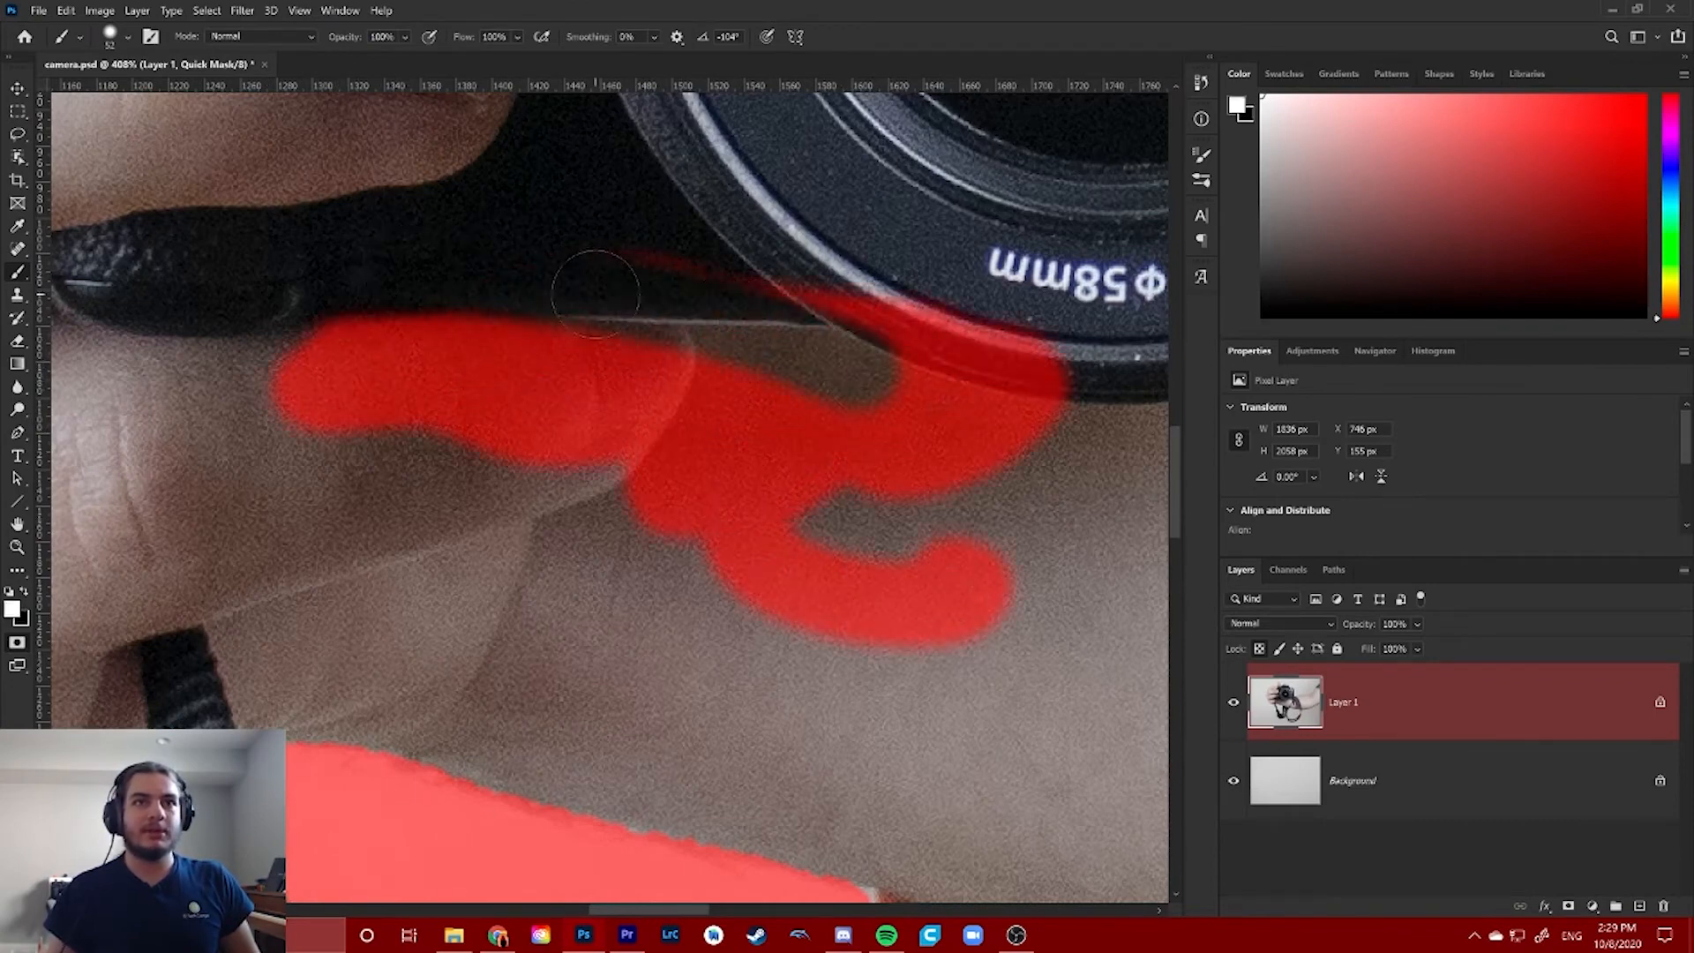
mouse_move(582, 253)
mouse_down()
mouse_move(961, 346)
mouse_move(632, 256)
mouse_move(997, 316)
mouse_up()
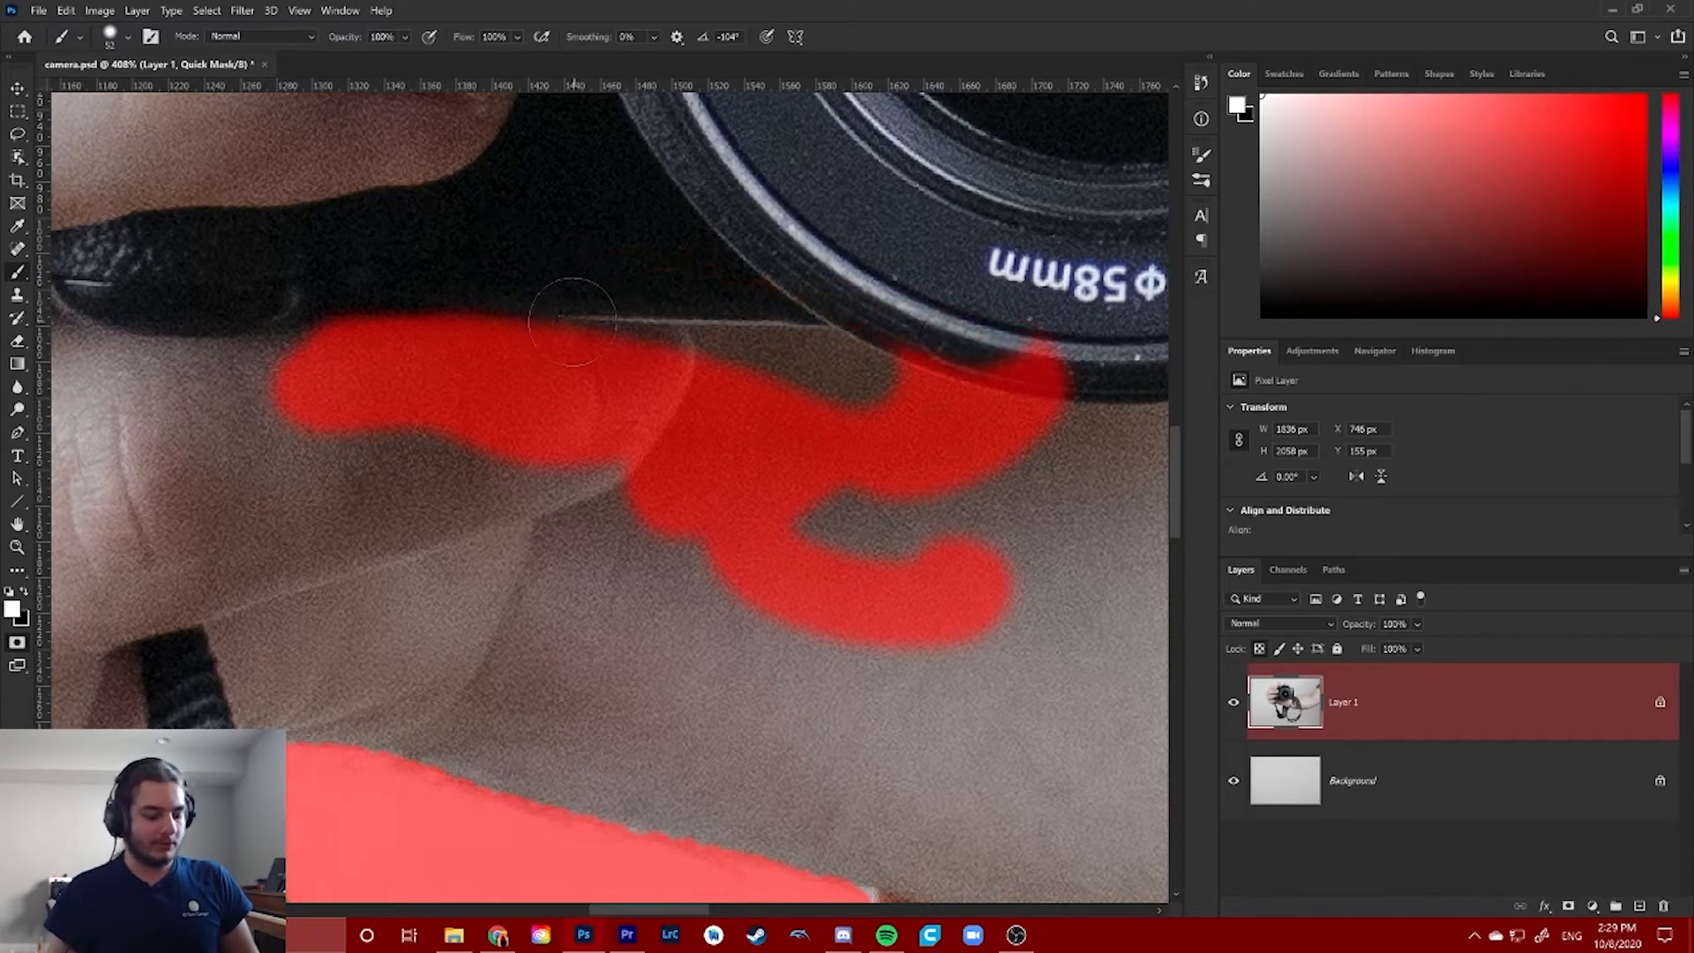
key(x)
drag(450, 307, 909, 304)
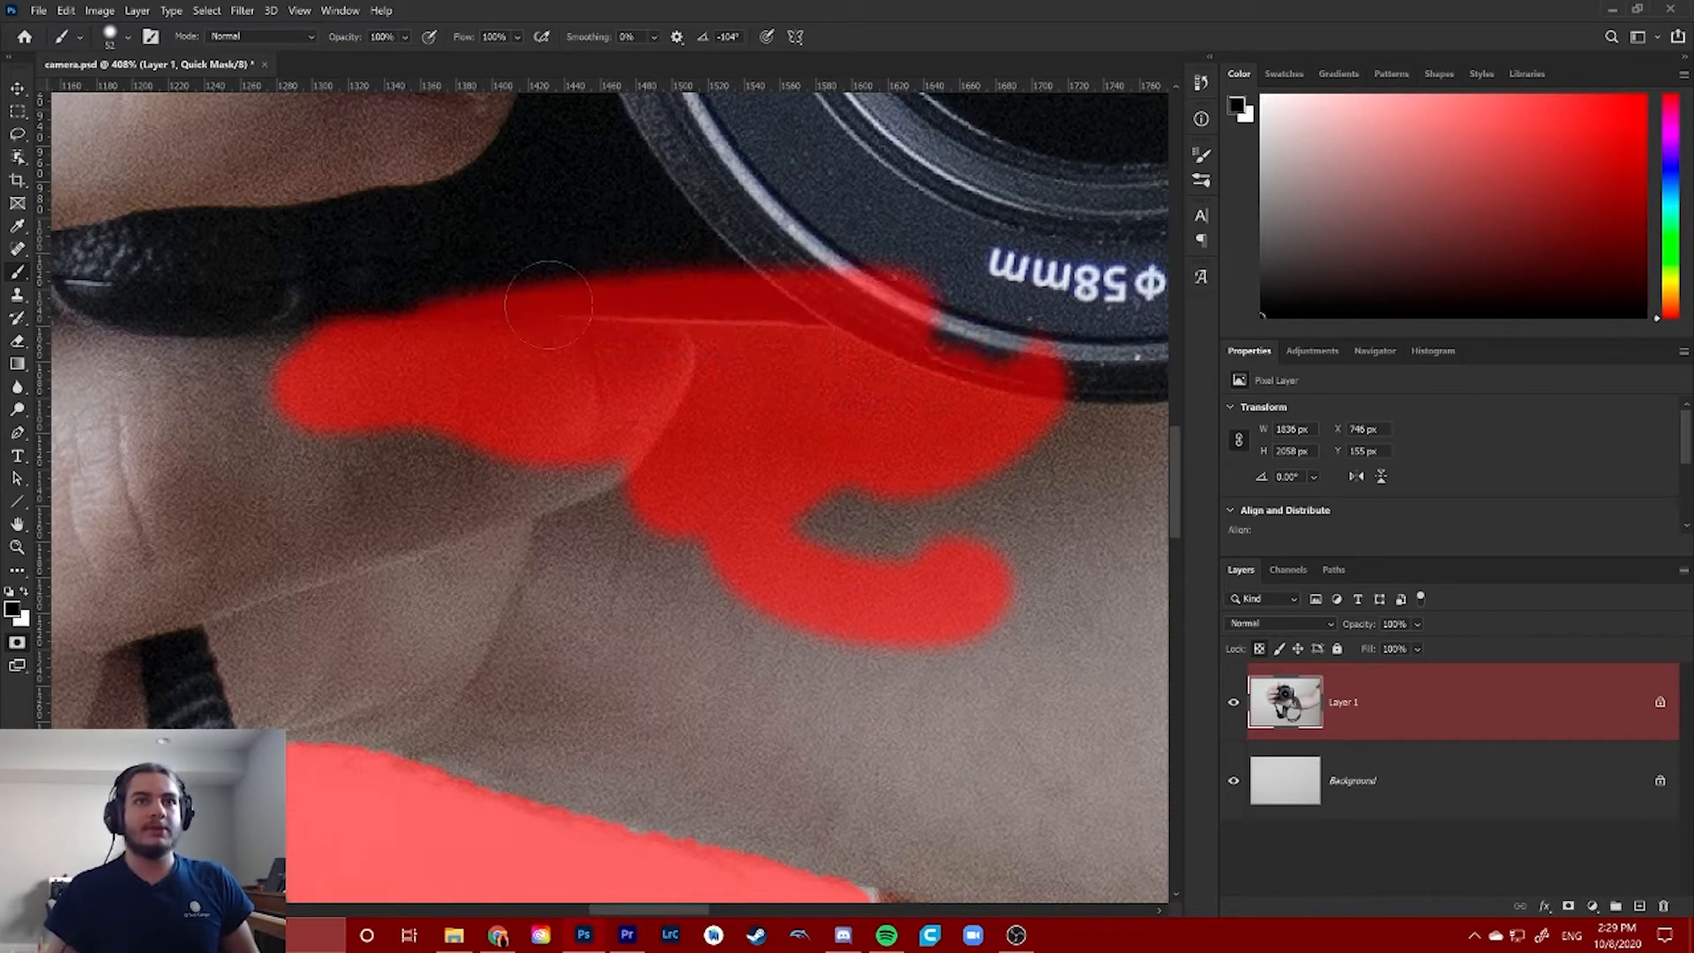
Join two points with a straight white stroke just below the camera's bottom edge, and cover it again in black
scroll(460, 453, down, 2)
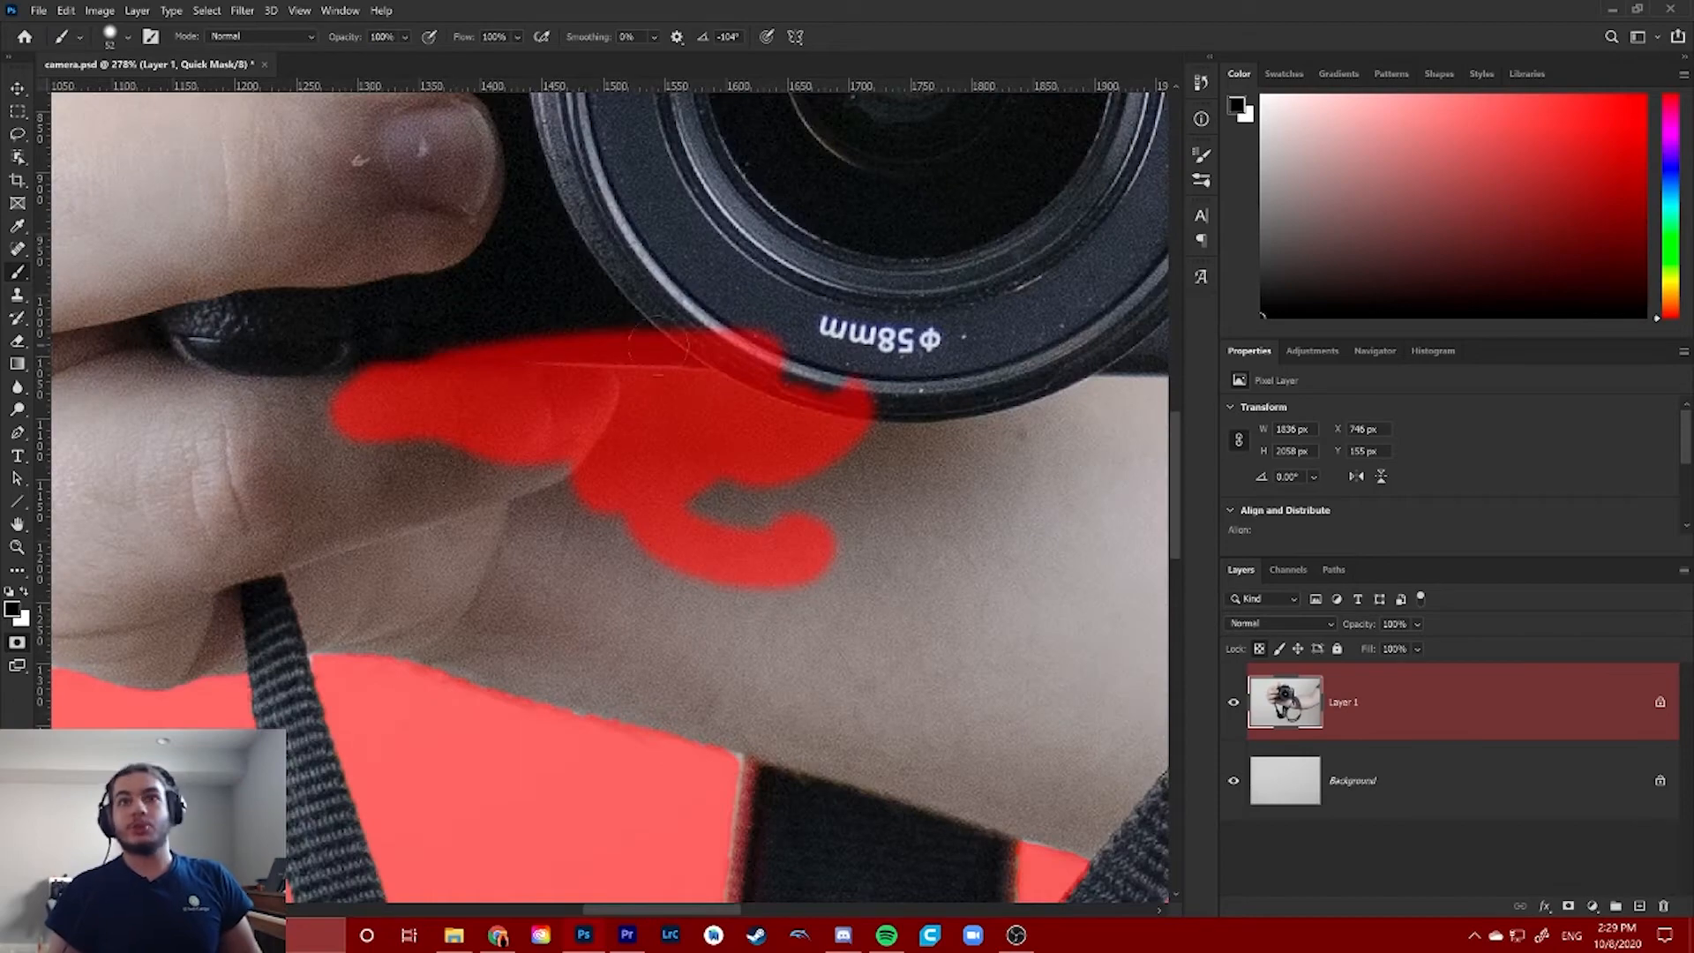
scroll(489, 361, down, 1)
scroll(474, 360, up, 3)
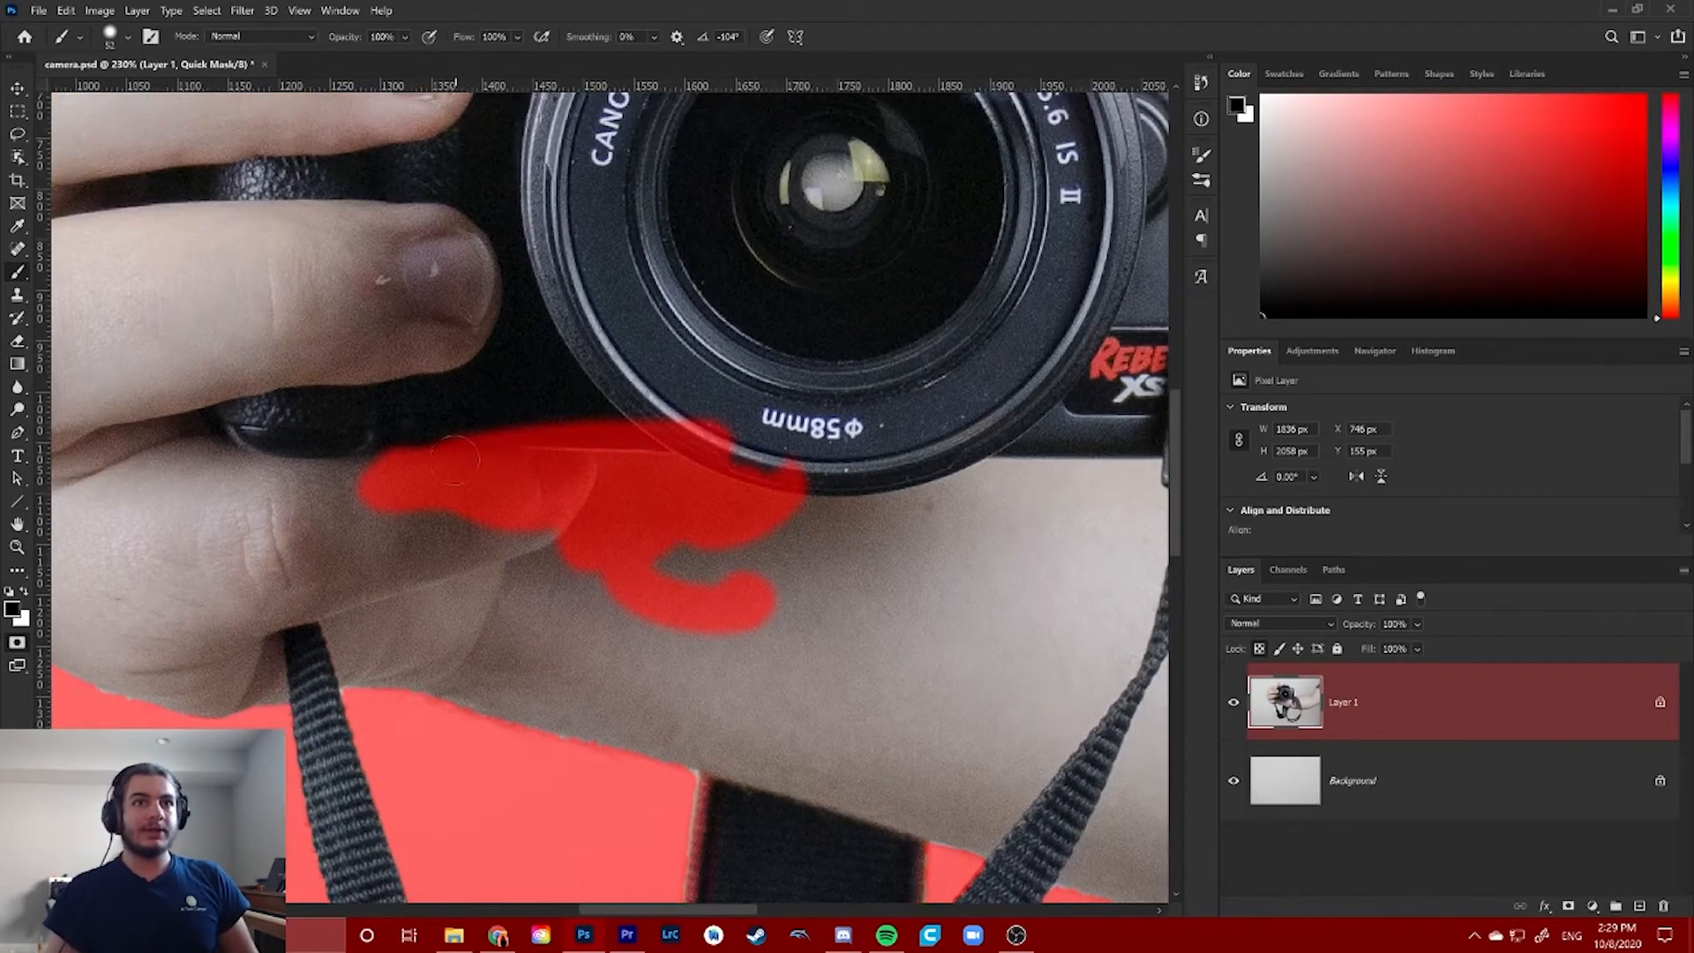
scroll(458, 503, up, 3)
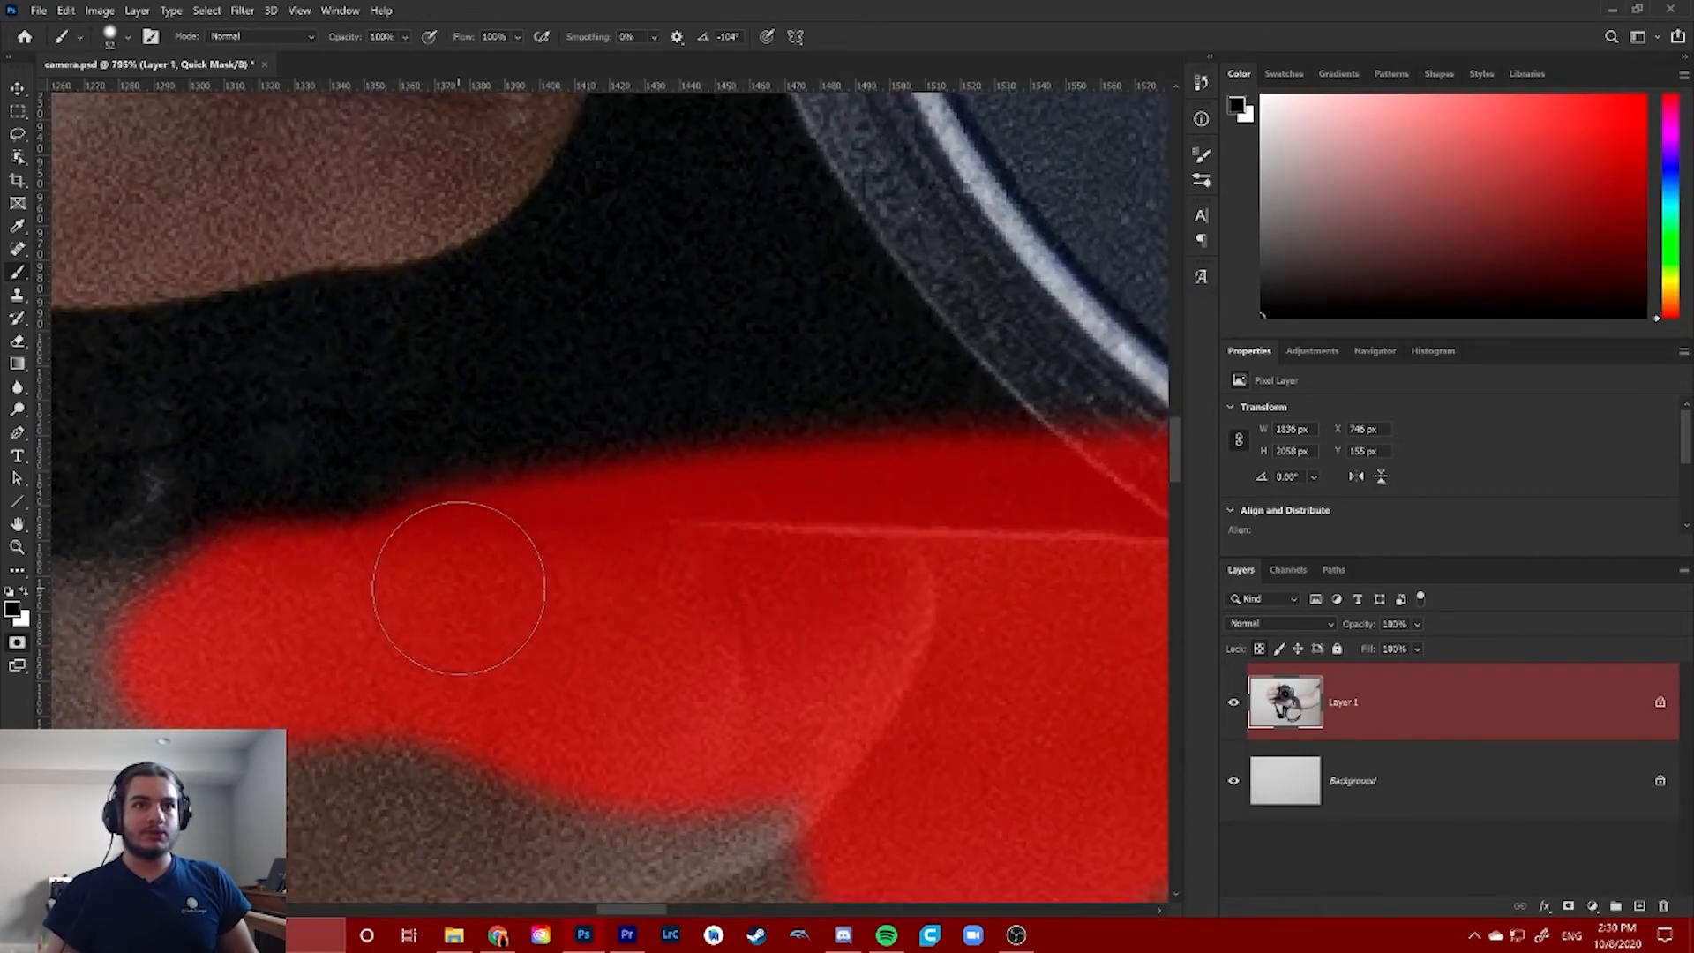
key(x)
click(454, 583)
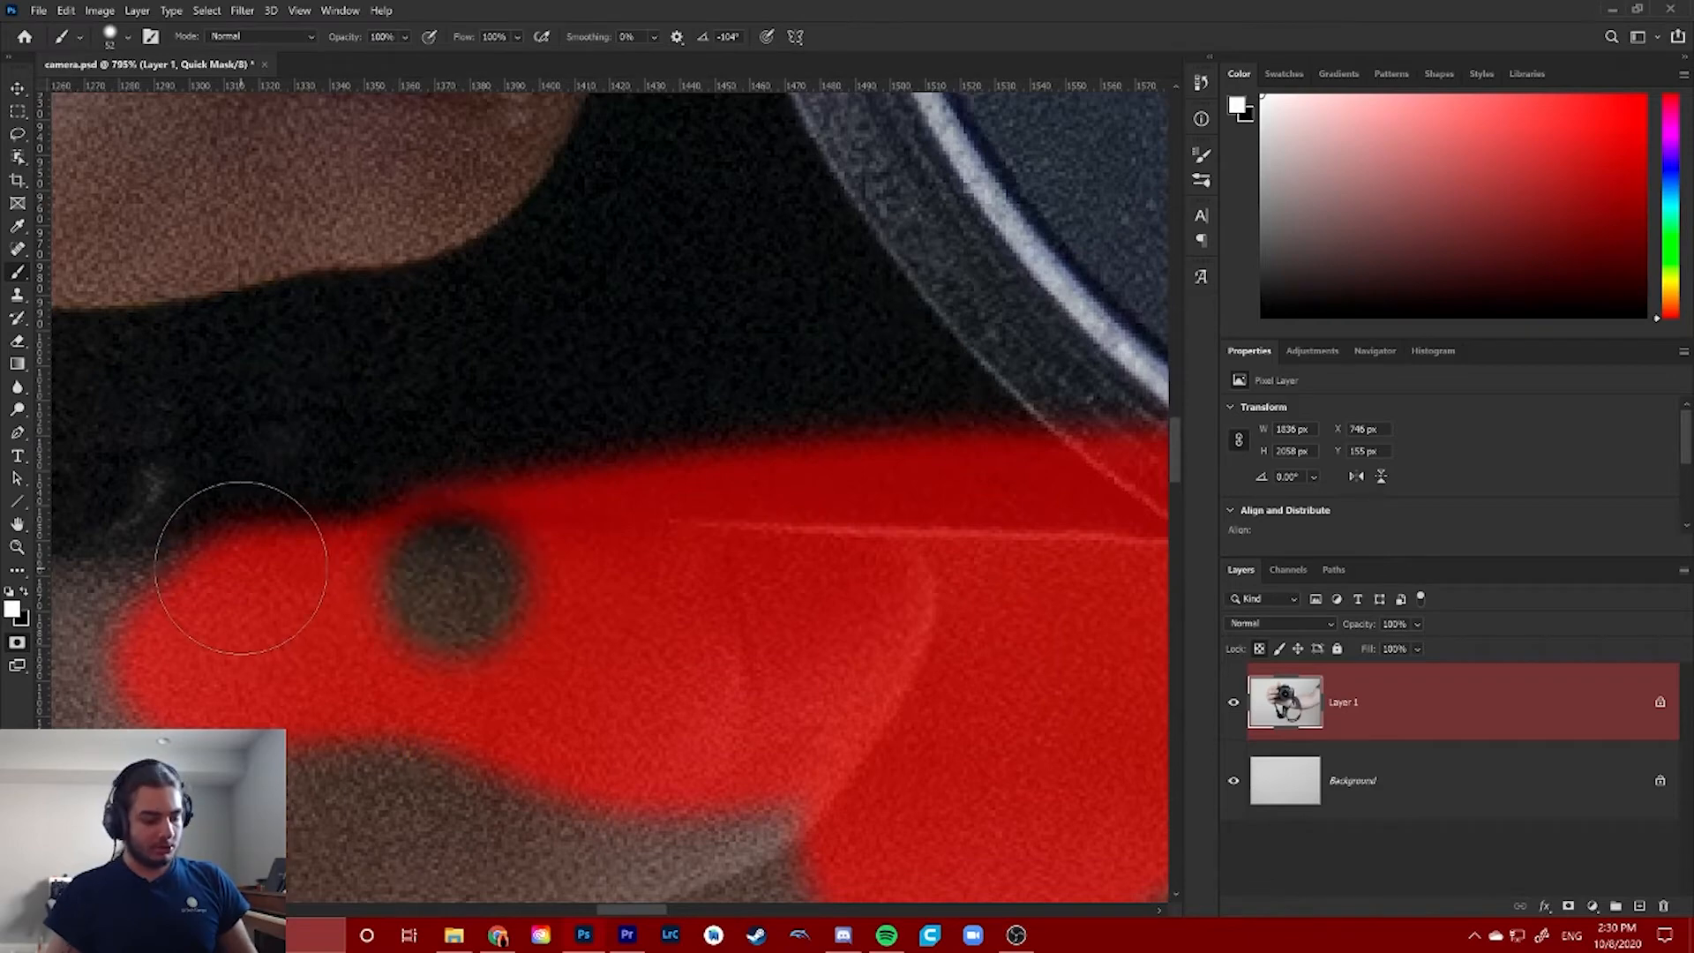
scroll(360, 536, down, 2)
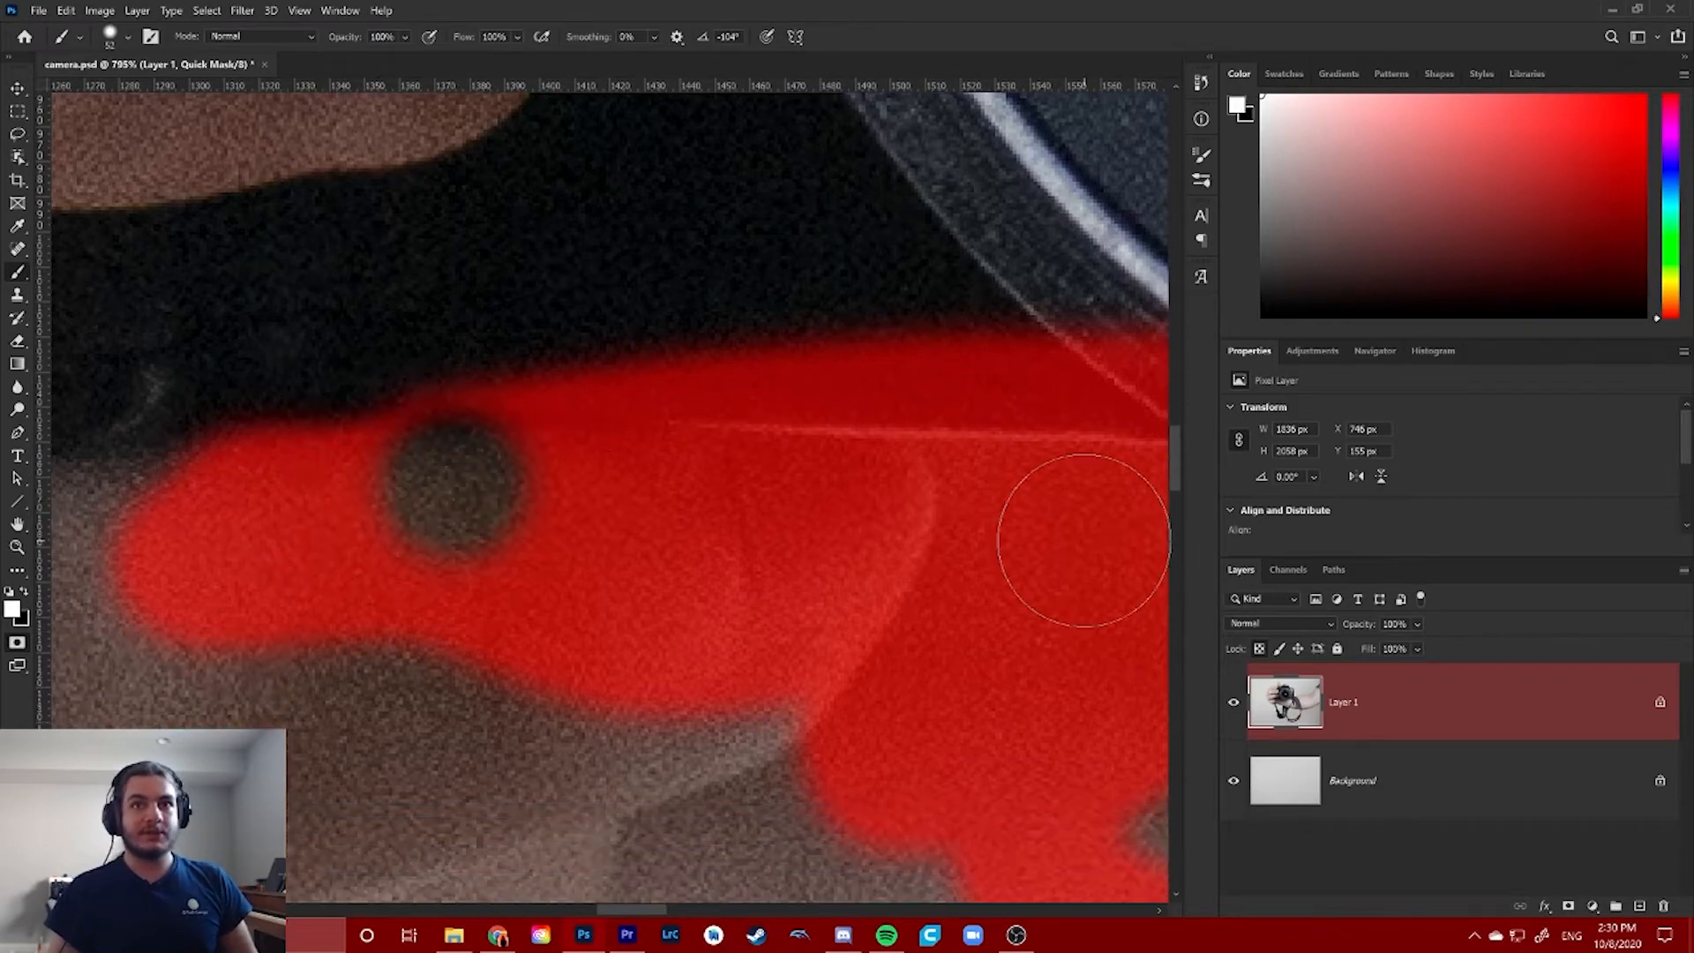
scroll(699, 476, down, 2)
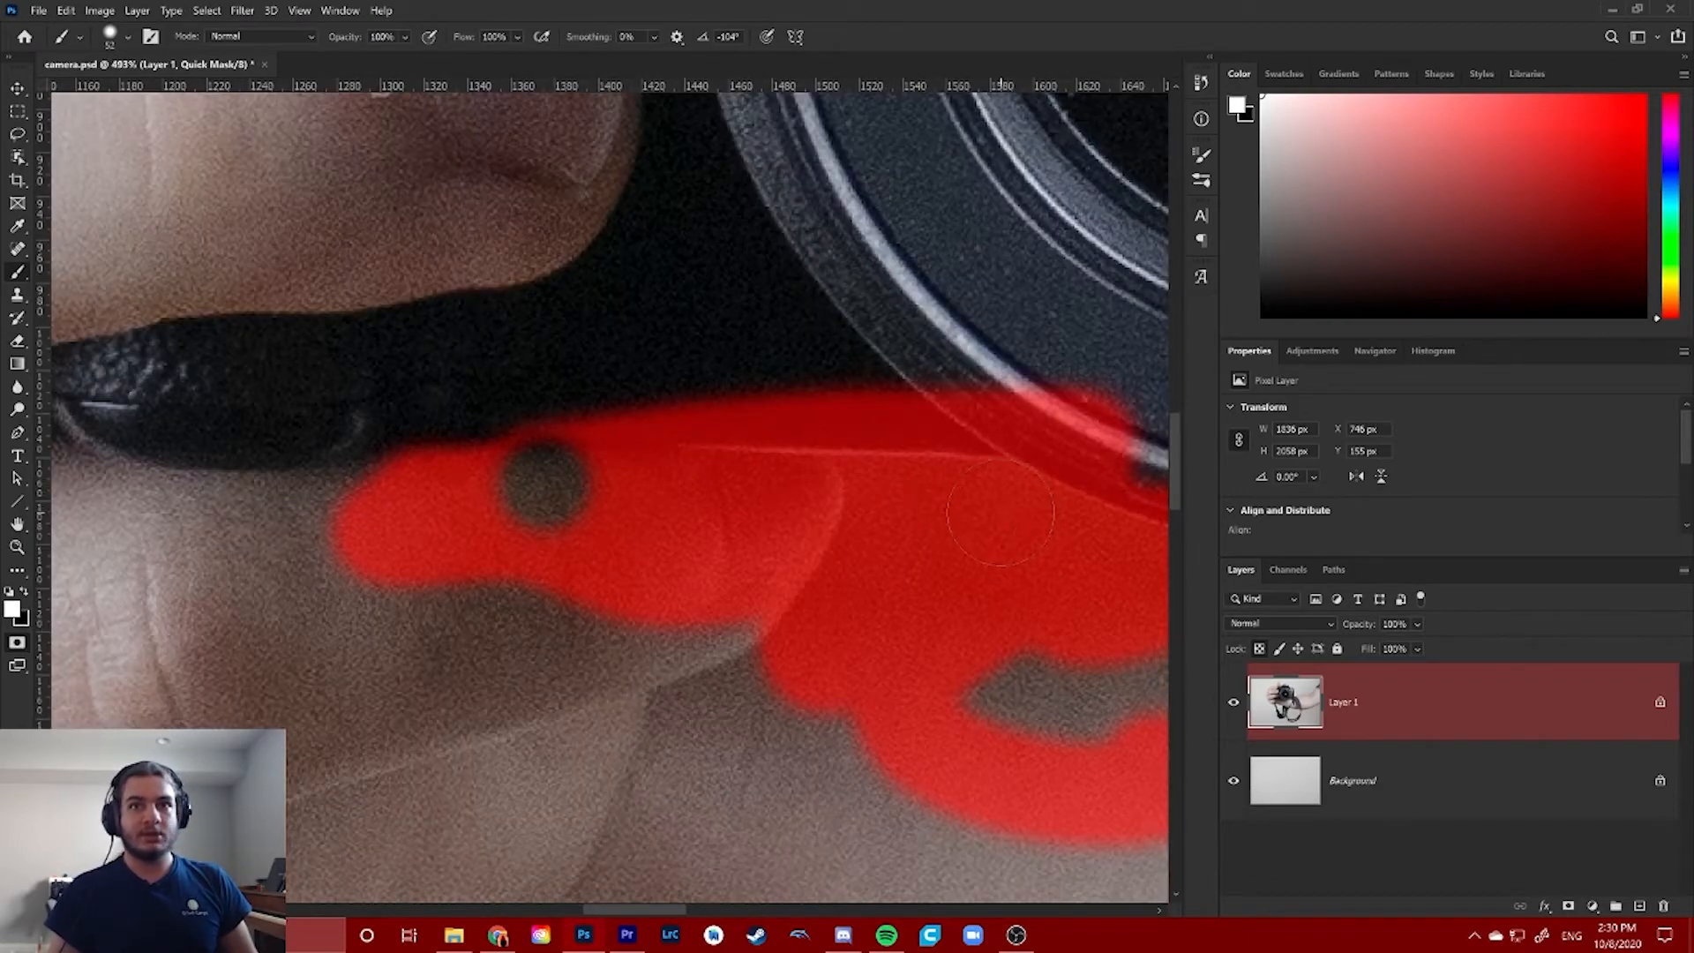
shift+click(1000, 511)
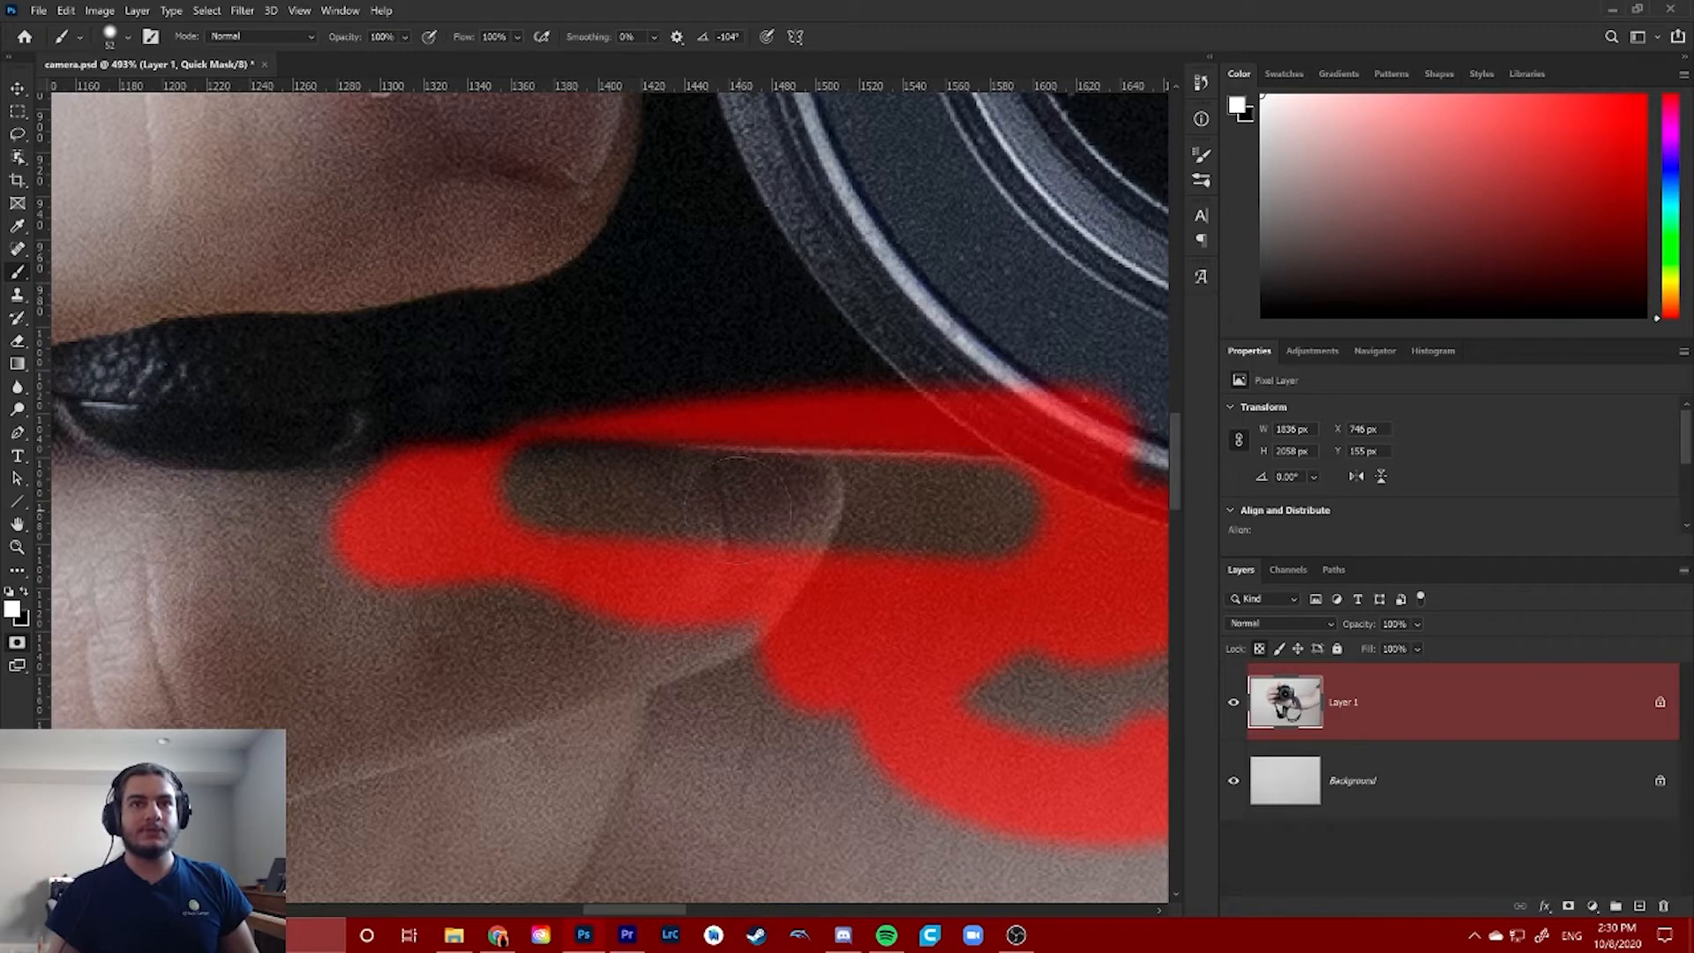
key(x)
mouse_move(454, 437)
mouse_down()
mouse_move(625, 472)
mouse_move(612, 500)
mouse_move(636, 522)
mouse_move(743, 552)
mouse_move(855, 514)
mouse_move(1002, 547)
mouse_up()
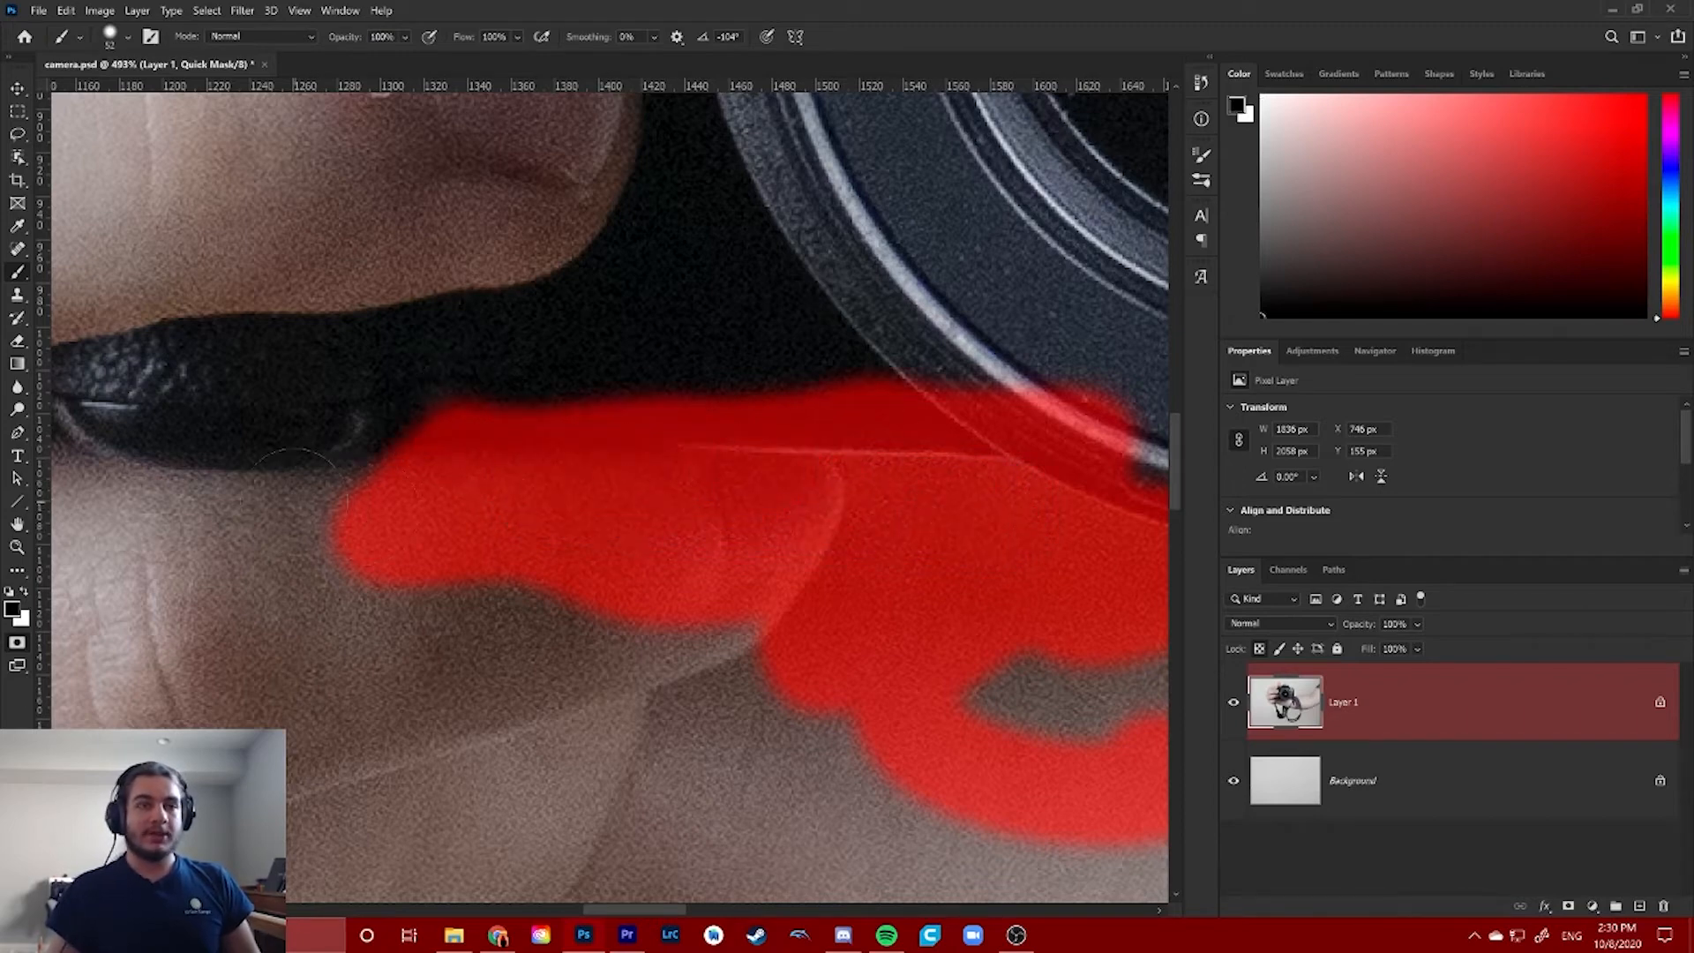
Brush a white band across the masked fingertip and a black band along the camera's bottom edge above it
key(x)
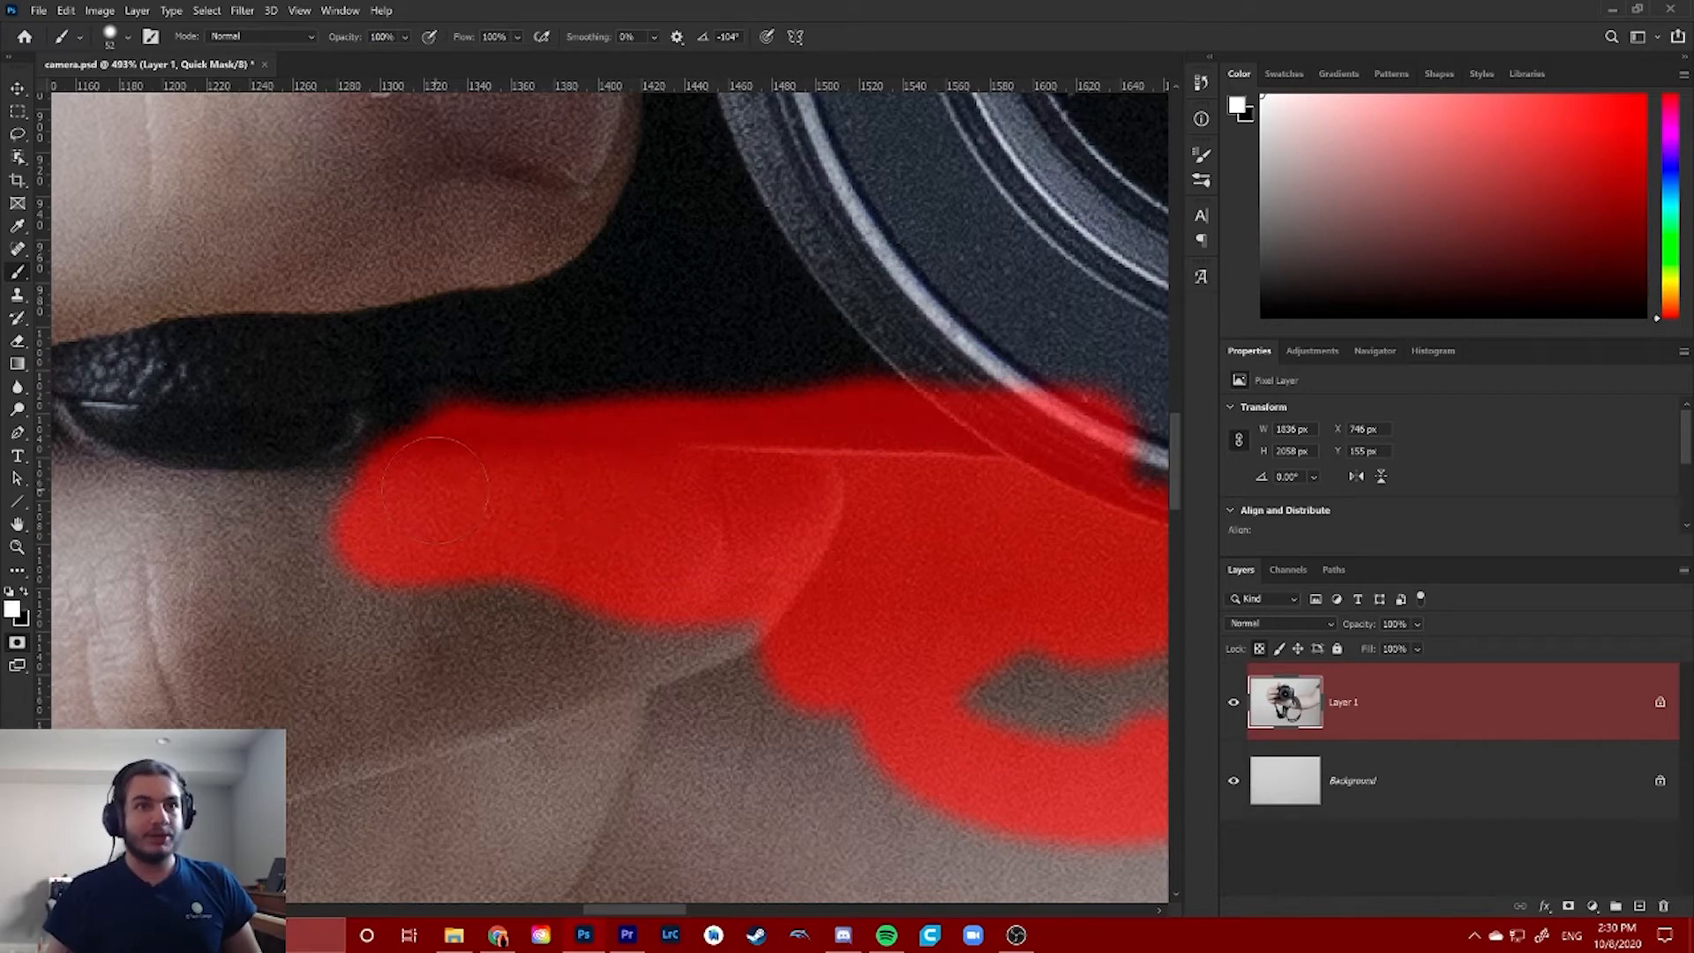
drag(432, 489, 935, 503)
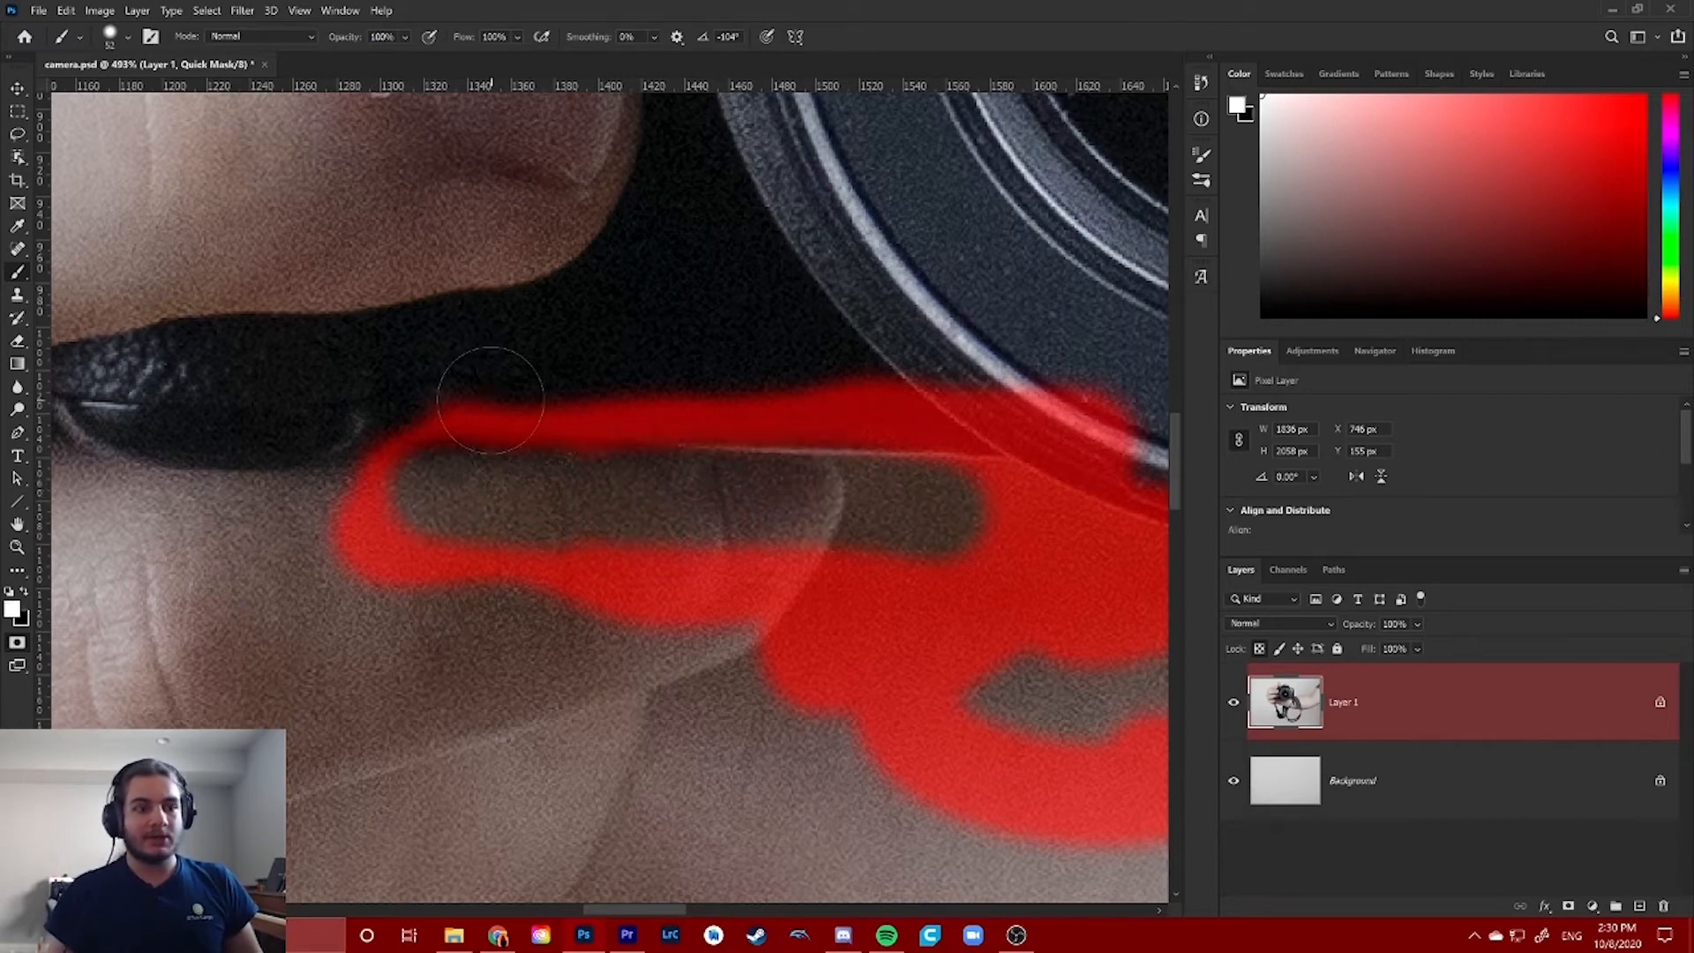
key(x)
drag(461, 385, 653, 393)
key(x)
drag(465, 485, 584, 493)
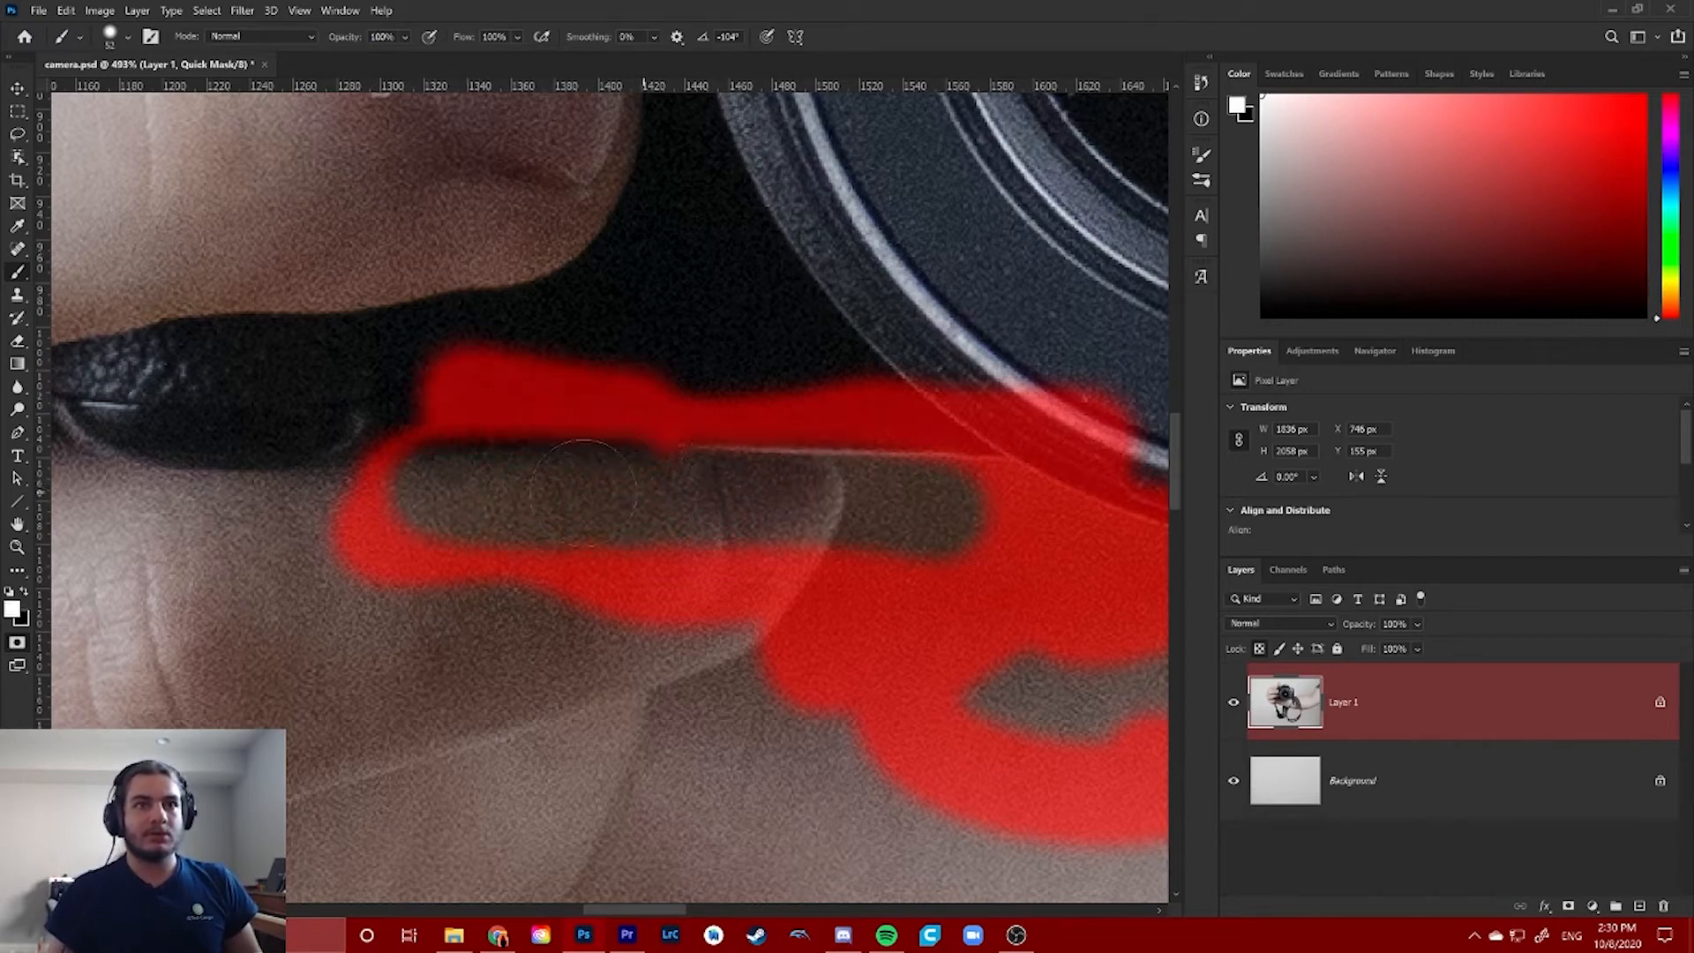
Undo the last white and black strokes along the camera's bottom edge
key(ctrl+z)
key(ctrl+z)
key(ctrl+z)
key(ctrl+z)
key(ctrl+z)
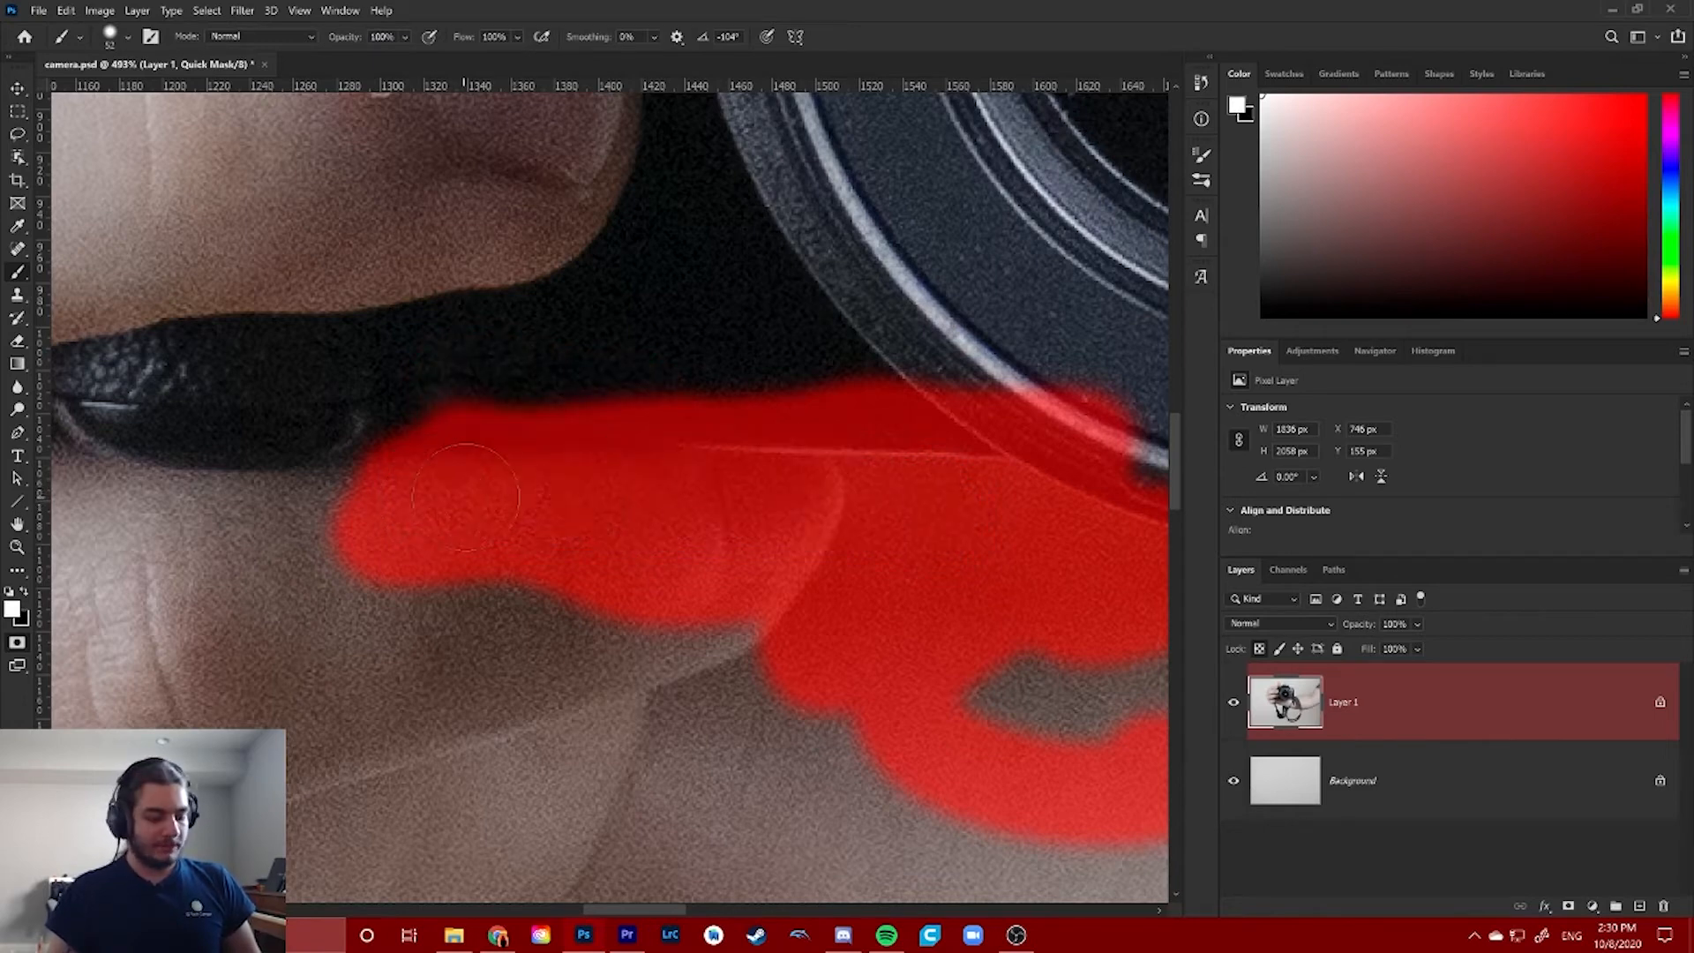
Paint a straight white stroke between two points, from the masked fingertip to below the lens rim
click(501, 489)
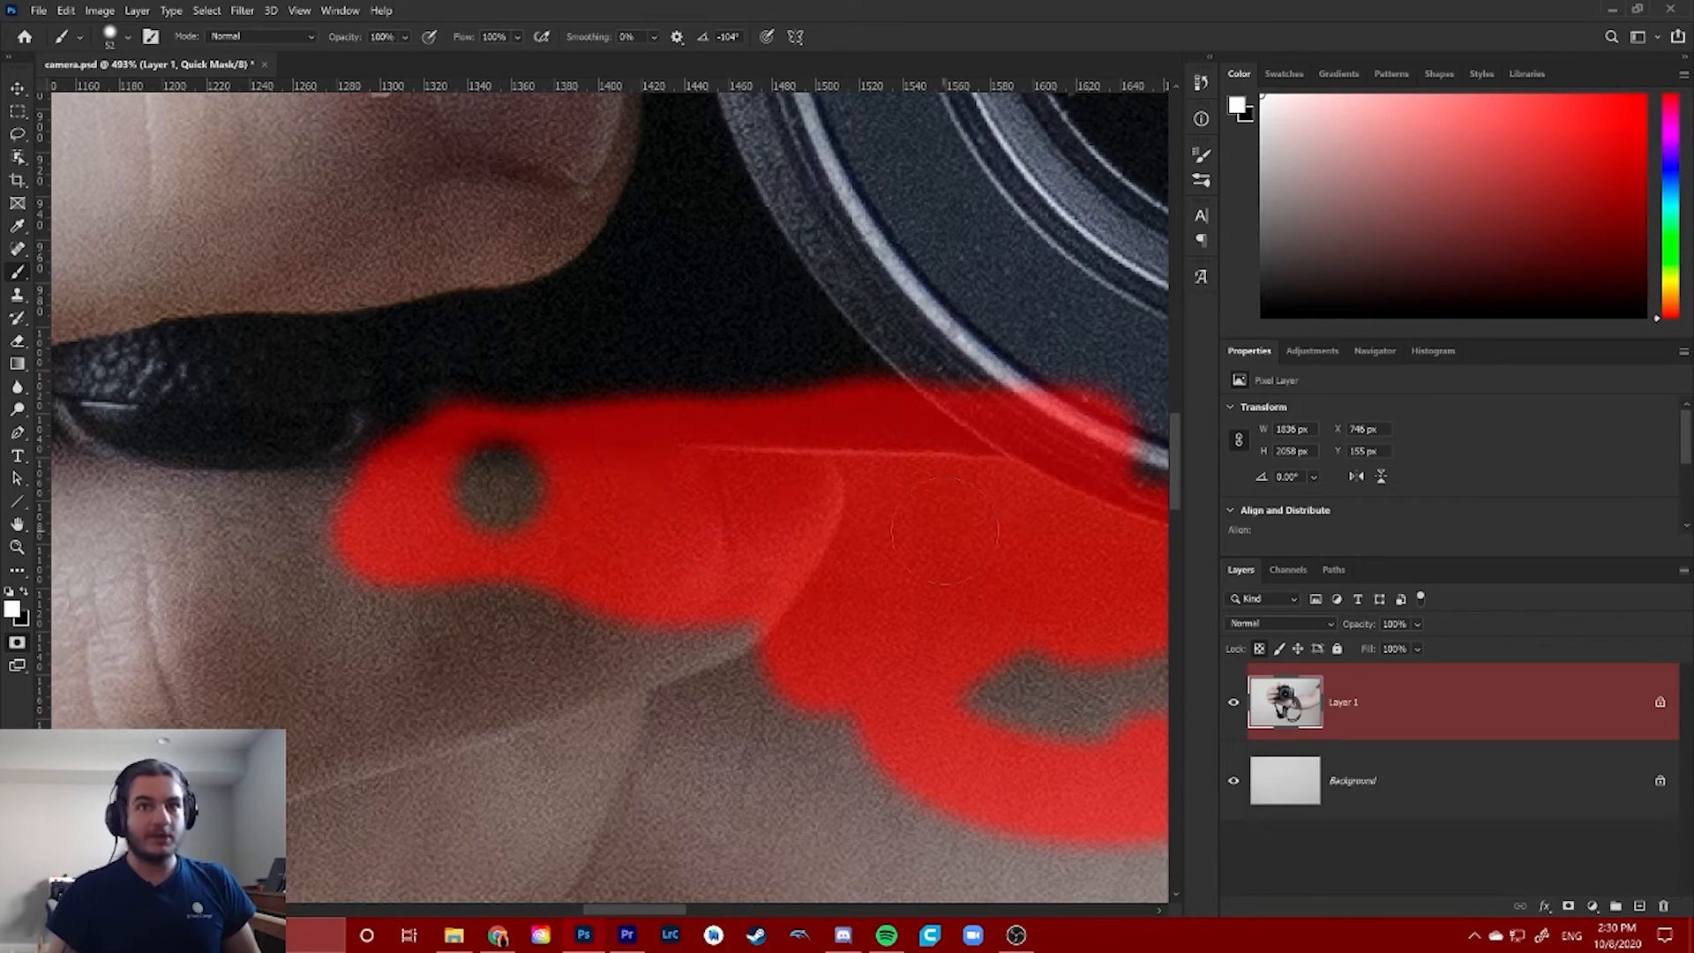
shift+click(994, 508)
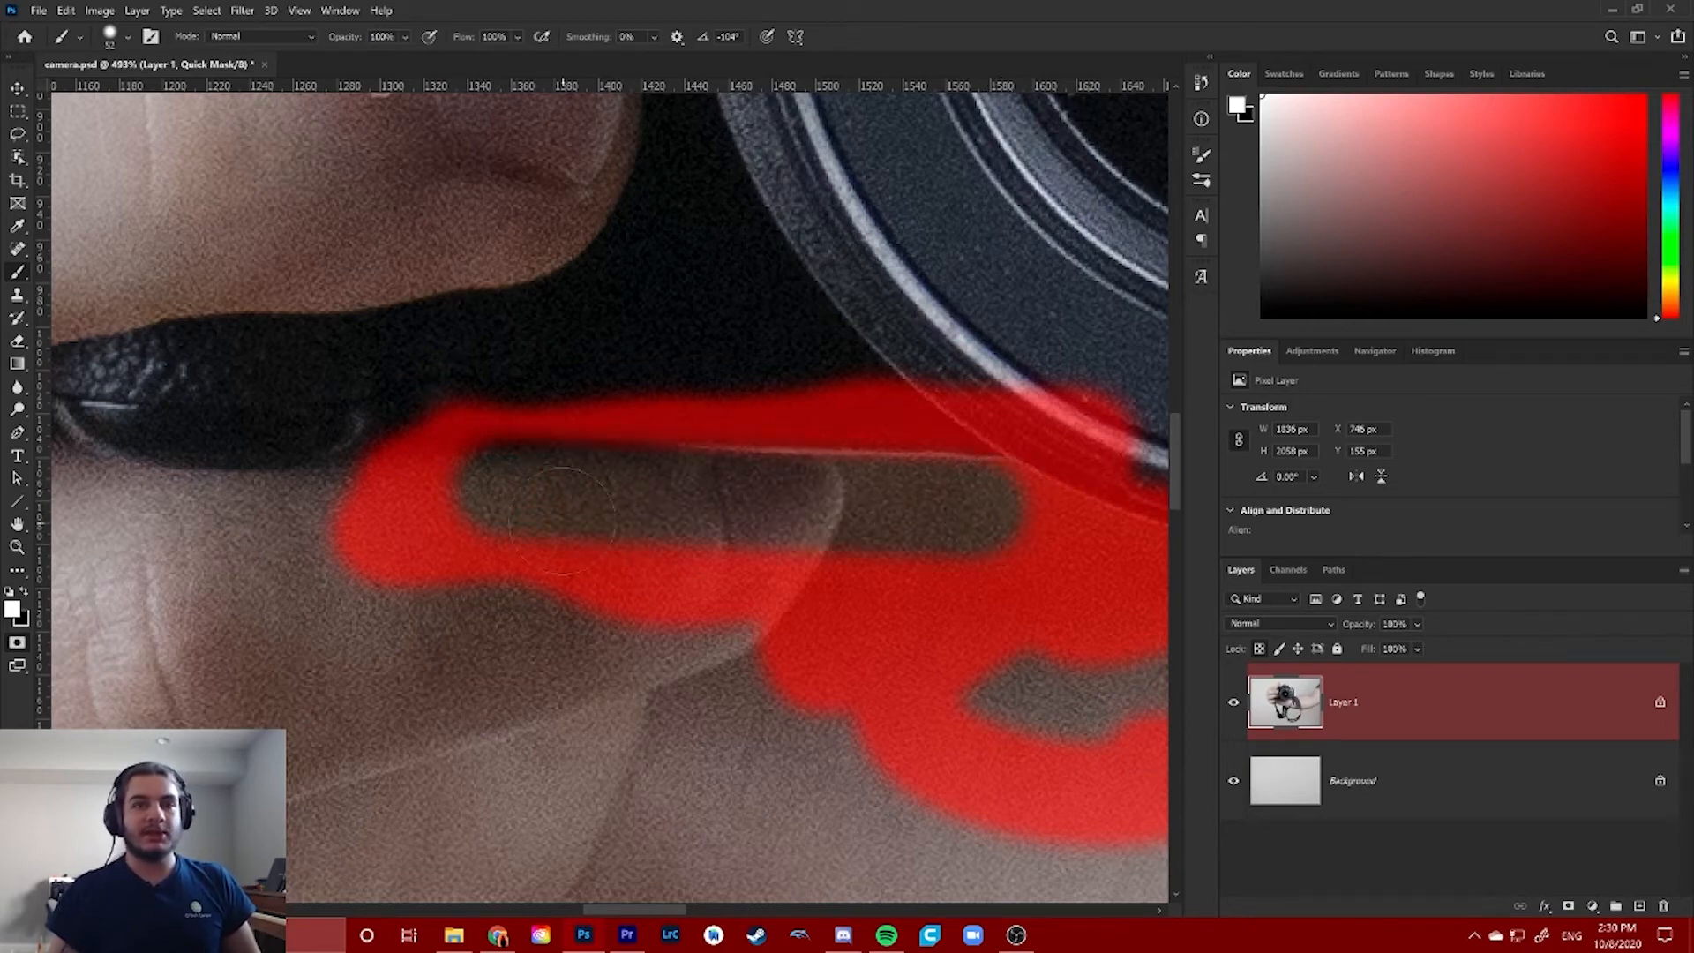
scroll(484, 517, down, 4)
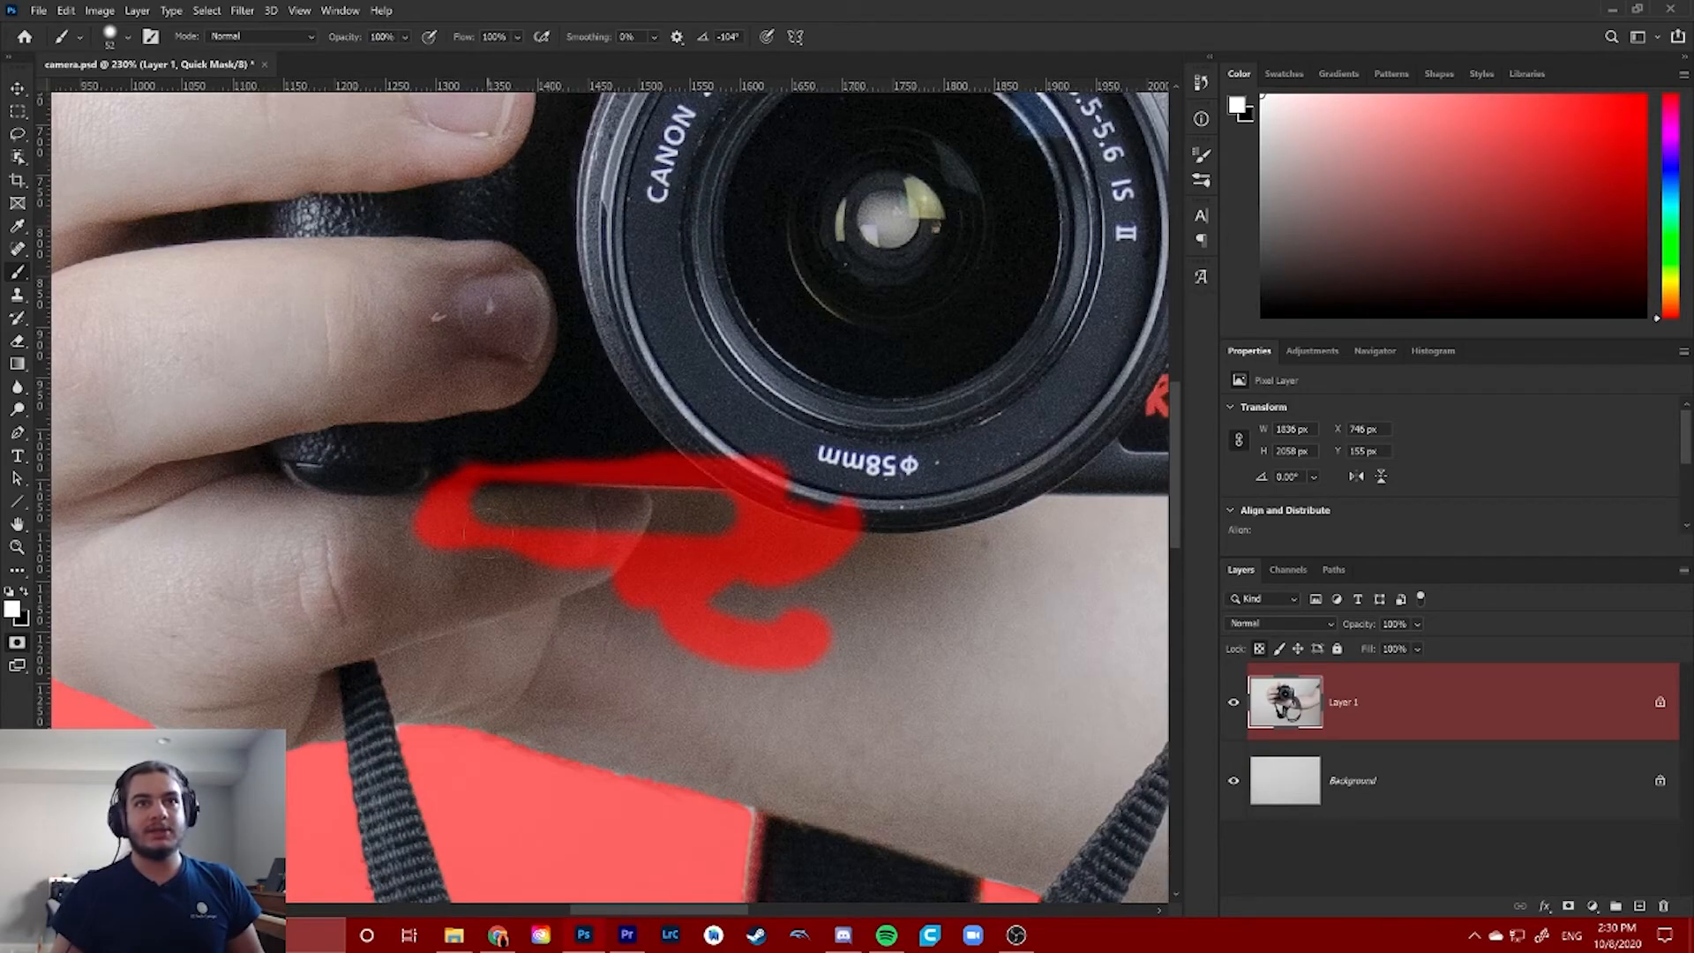
scroll(602, 510, down, 3)
drag(565, 487, 706, 491)
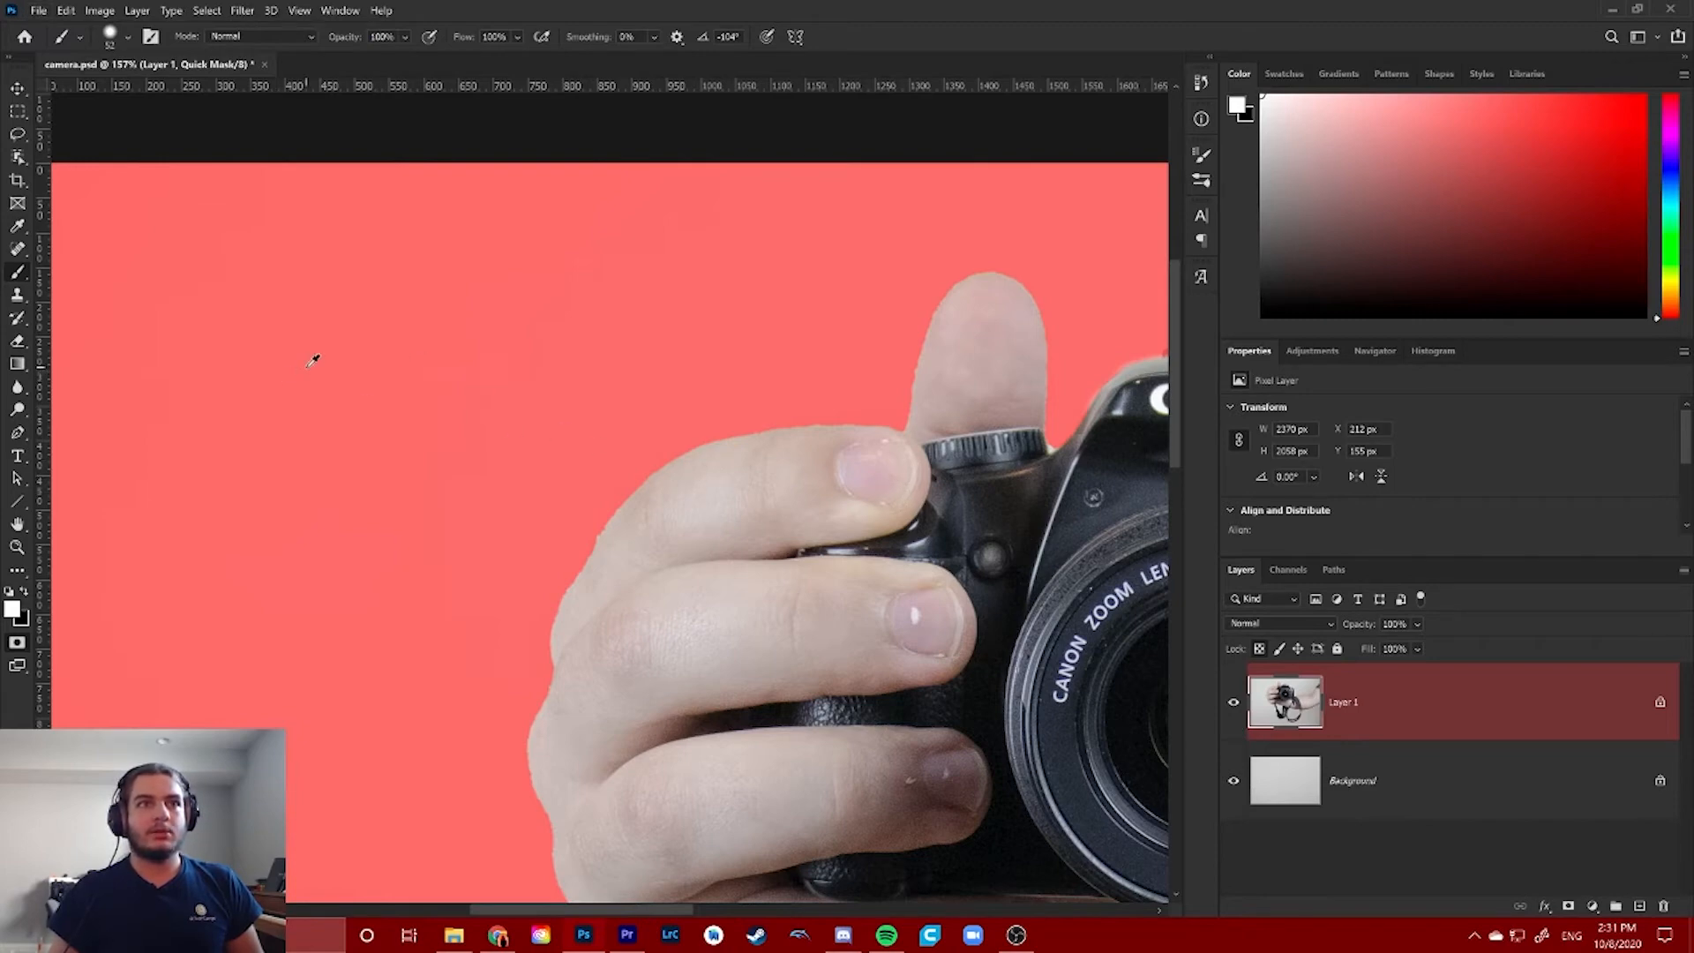
Paint a long vertical white stroke in the masked background beside the hand, crossed by a horizontal one and a short diagonal
drag(313, 360, 665, 513)
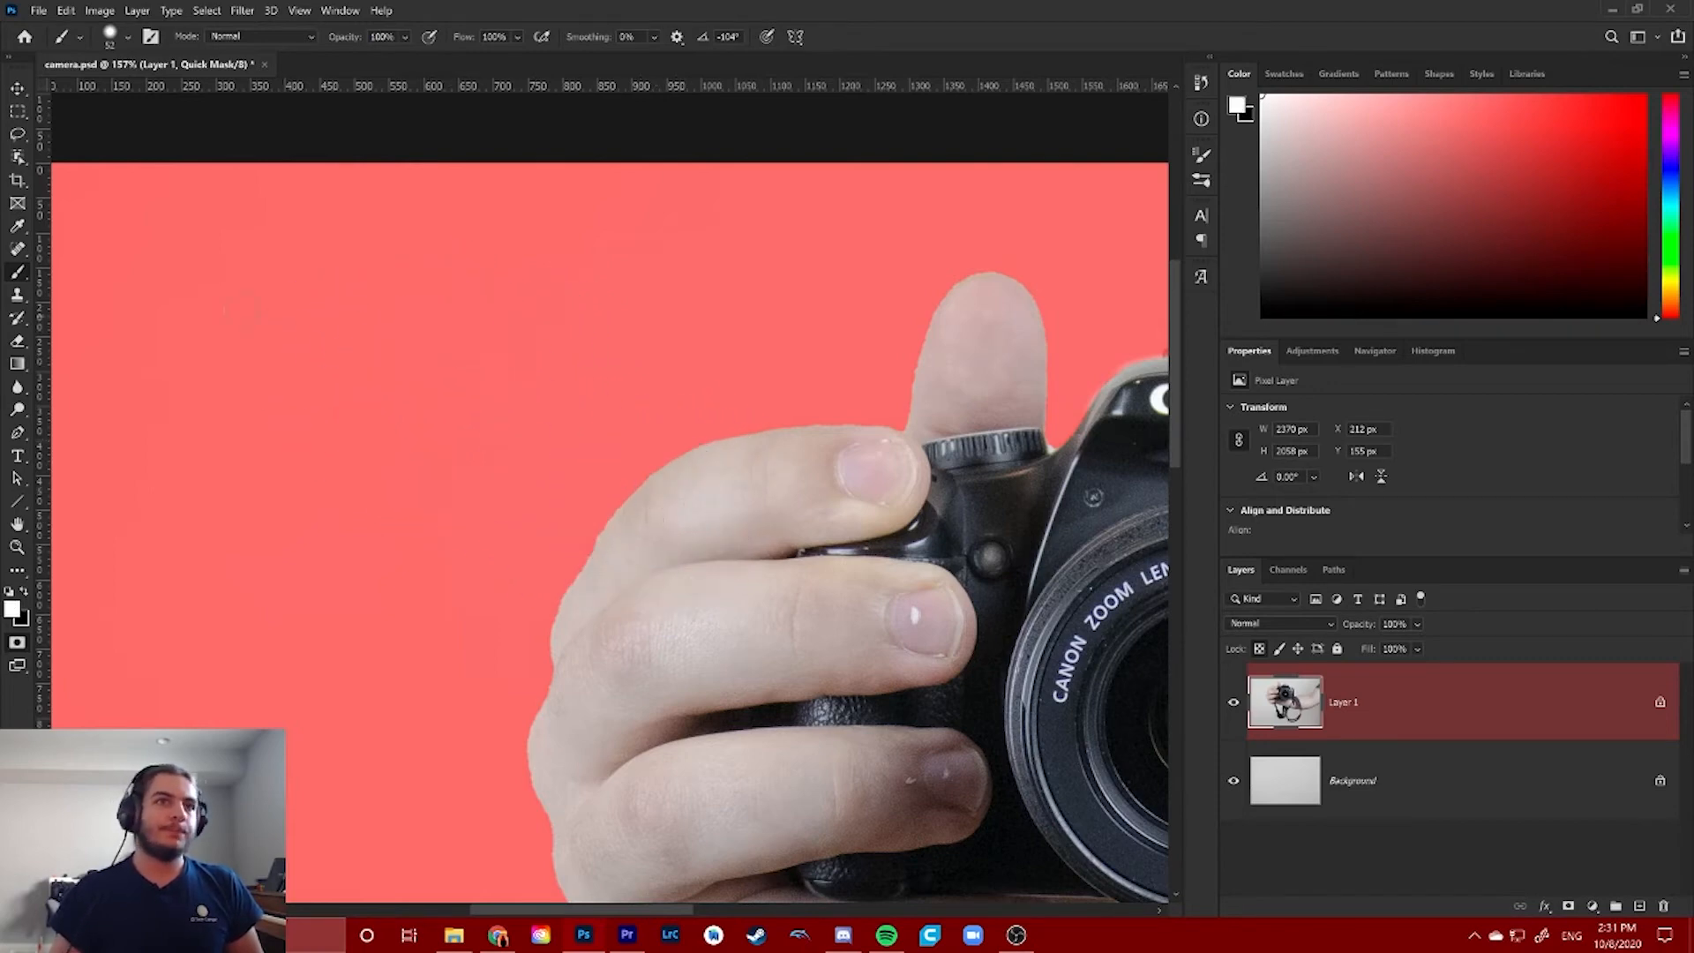
scroll(427, 380, down, 9)
scroll(265, 373, up, 6)
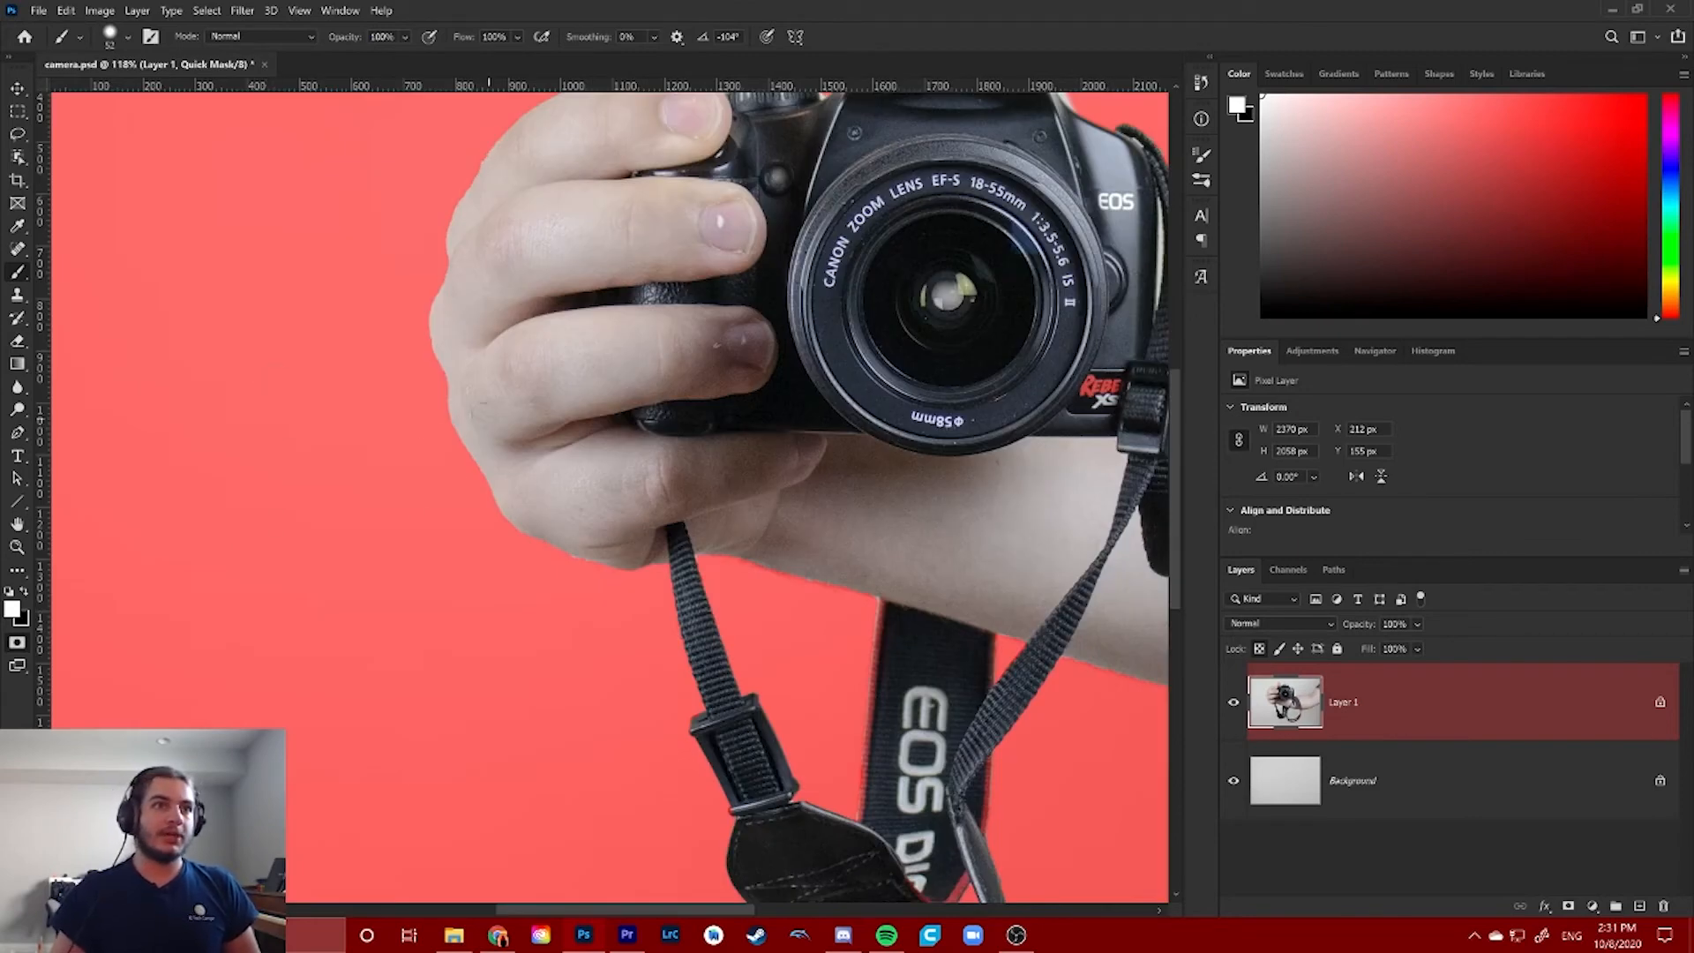
click(282, 397)
mouse_move(281, 397)
mouse_down()
mouse_move(282, 714)
mouse_move(282, 304)
mouse_up()
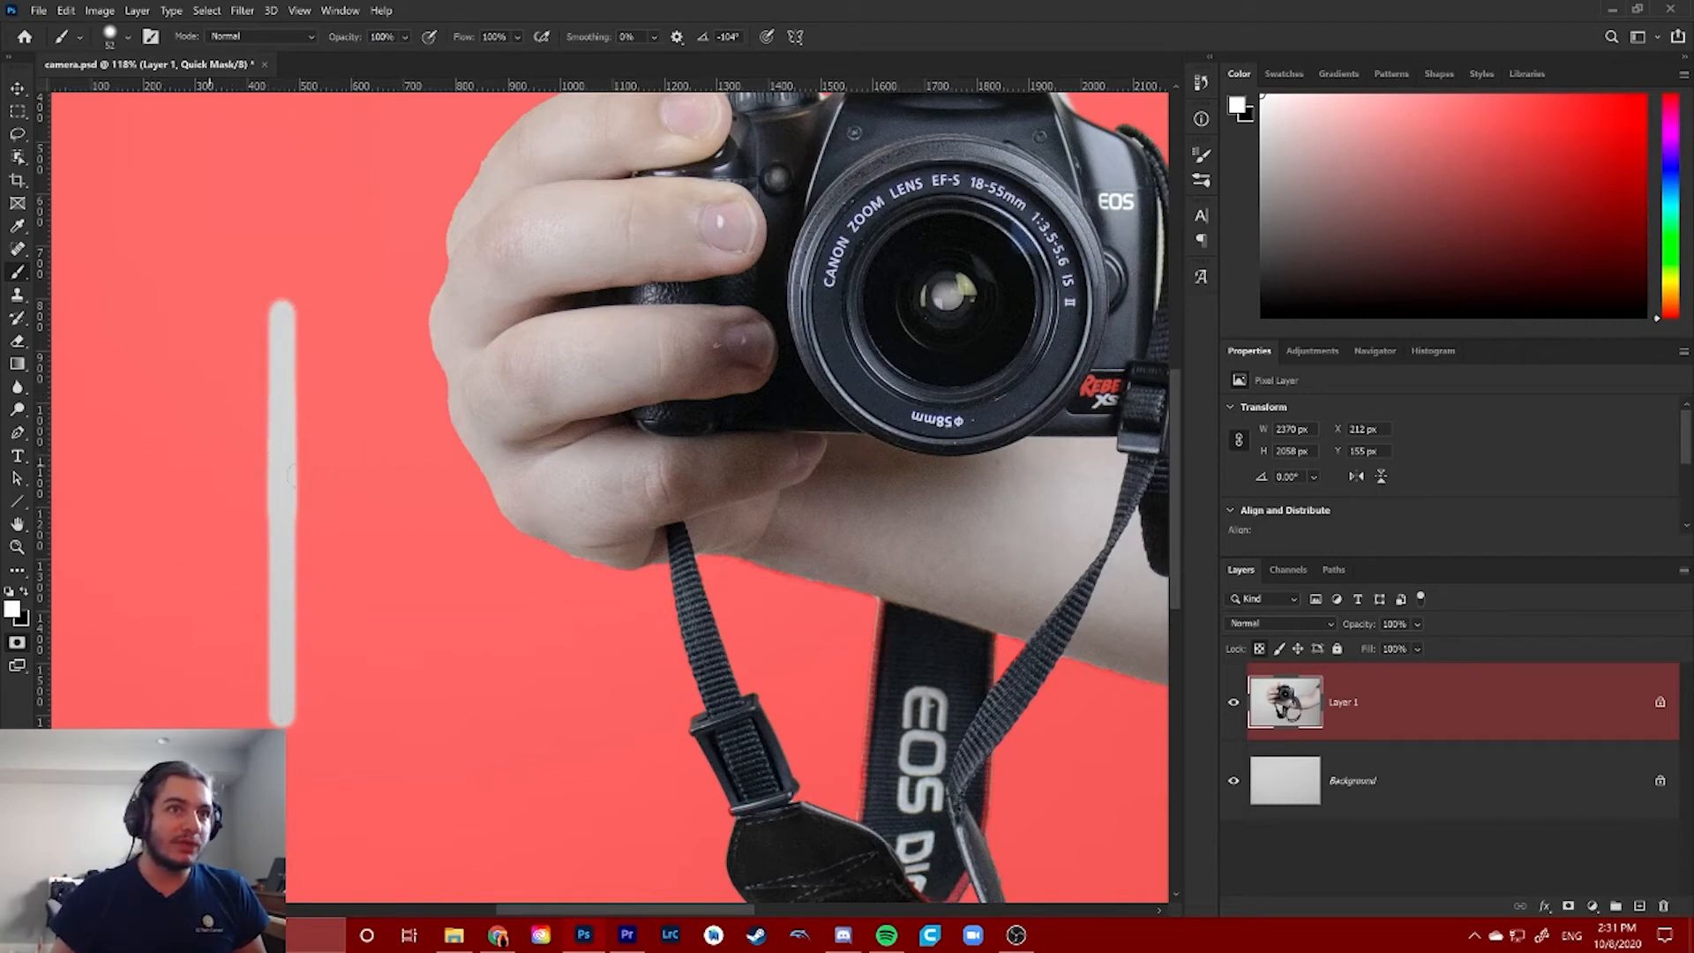
drag(281, 305, 281, 177)
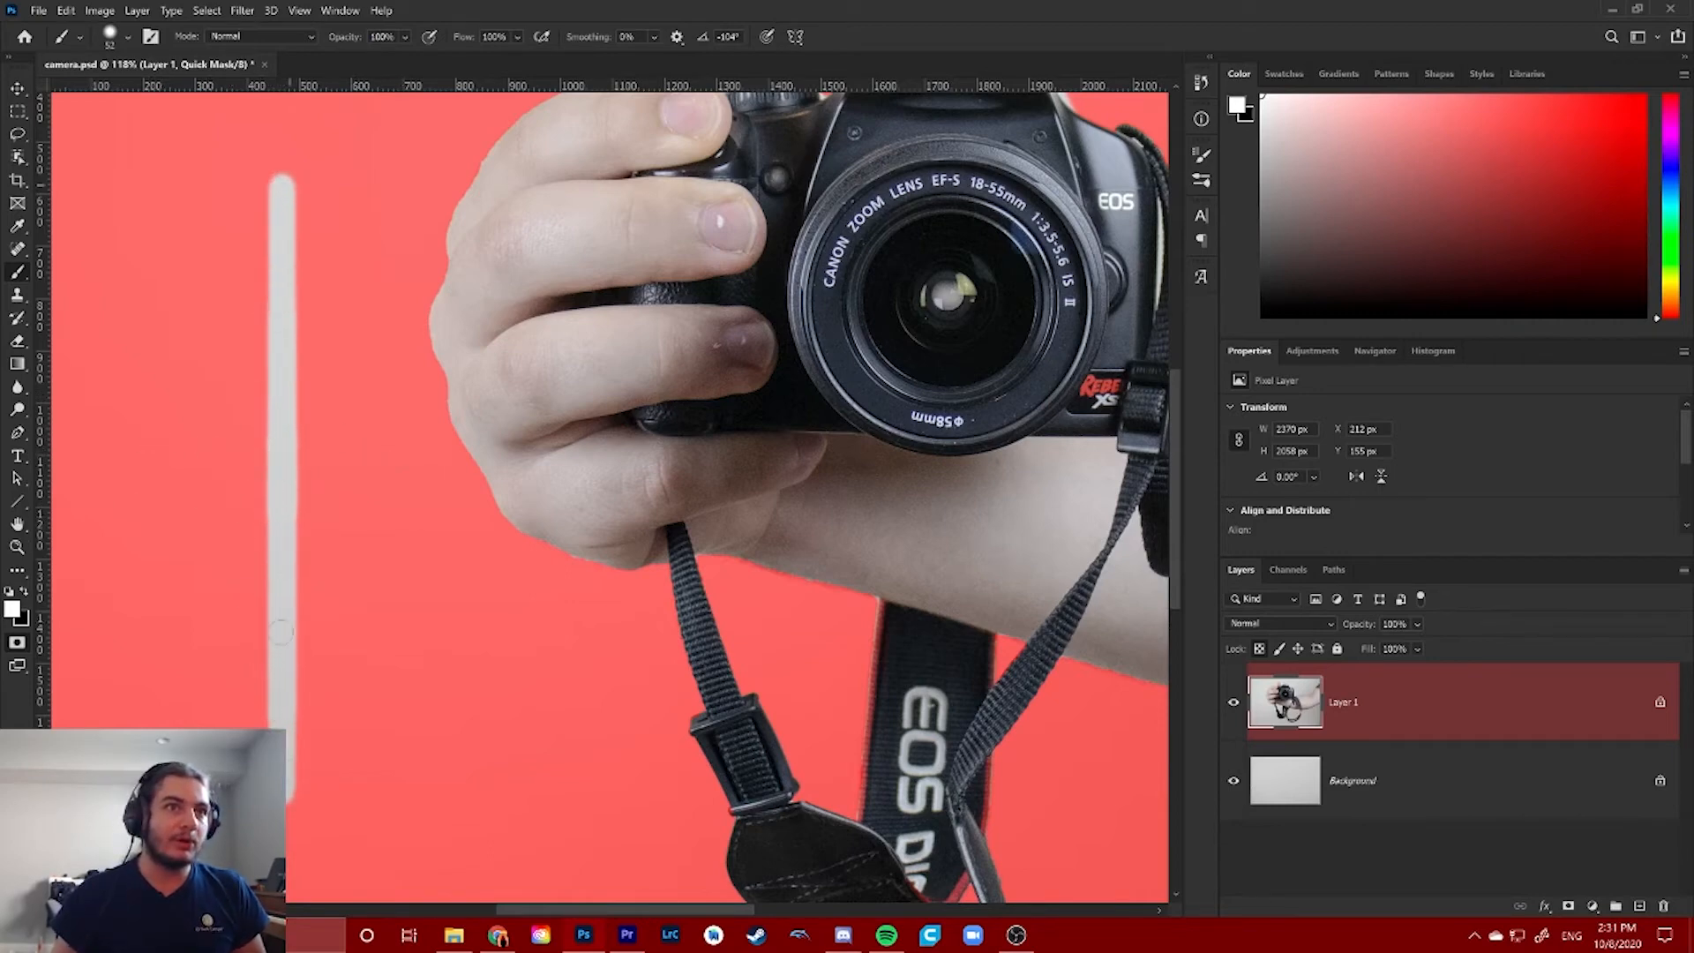
mouse_move(266, 608)
mouse_down()
mouse_move(148, 545)
mouse_move(465, 543)
mouse_move(97, 542)
mouse_up()
drag(196, 575, 276, 569)
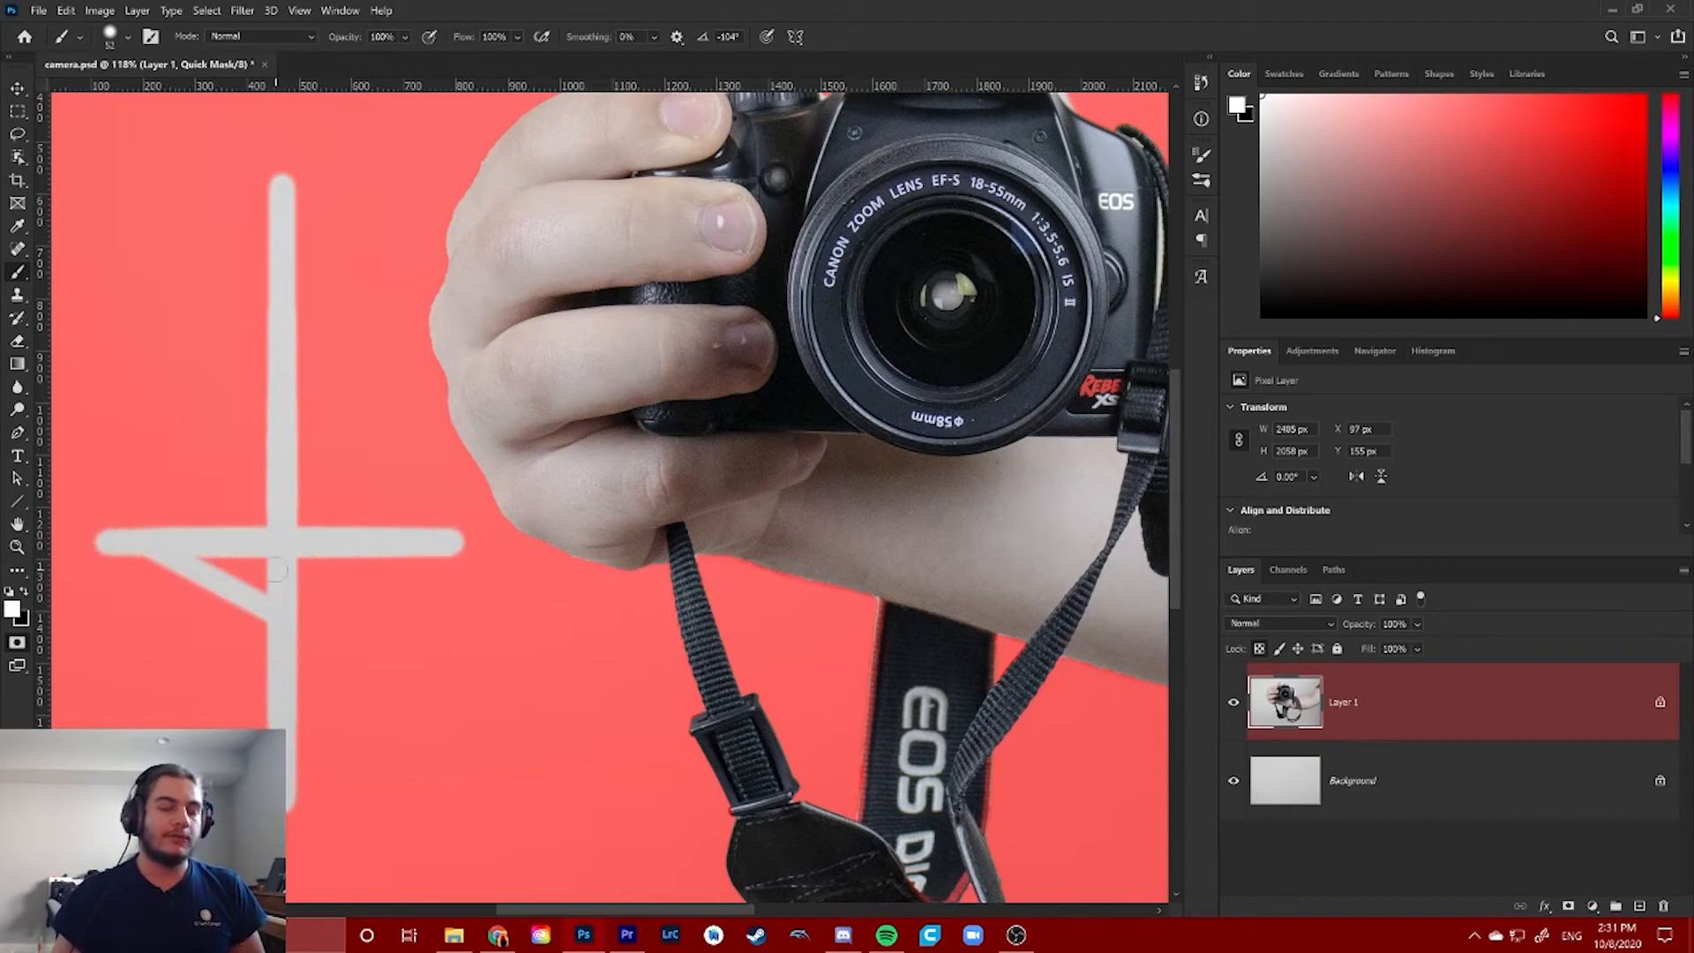
Undo the white test strokes painted in the masked background beside the hand
key(ctrl+z)
key(ctrl+z)
key(ctrl+z)
key(ctrl+z)
scroll(273, 566, down, 3)
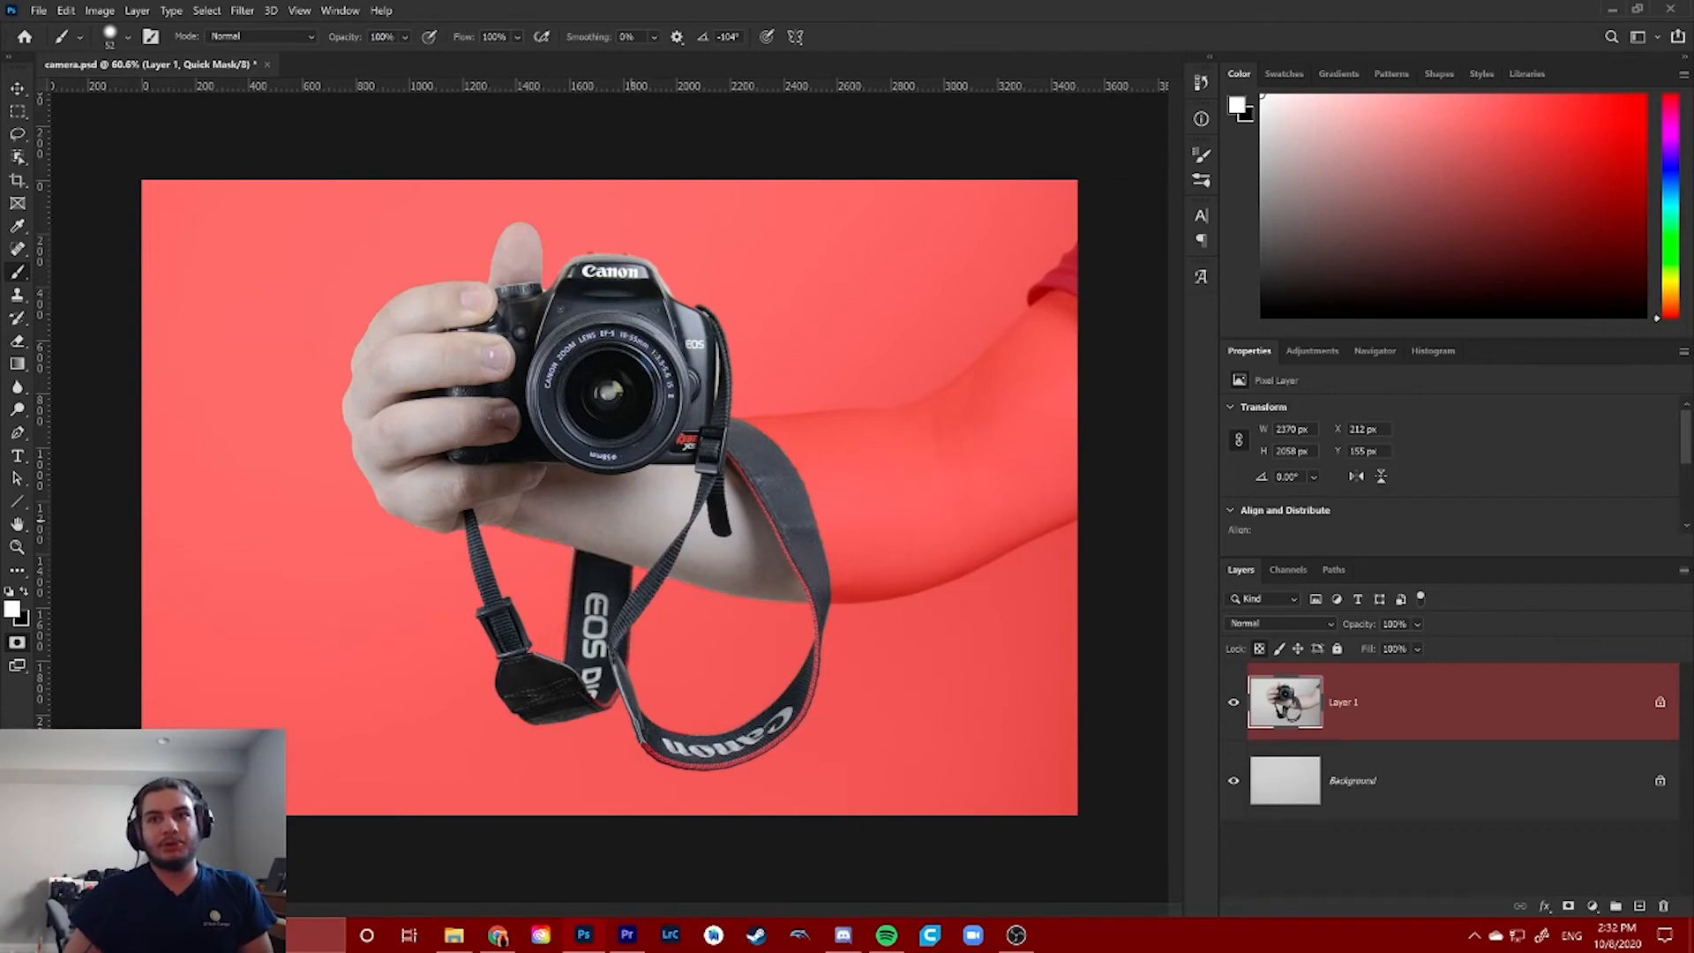
Exit Quick Mask mode and turn the resulting selection of the hand, camera and strap into a layer mask on Layer 1
key(q)
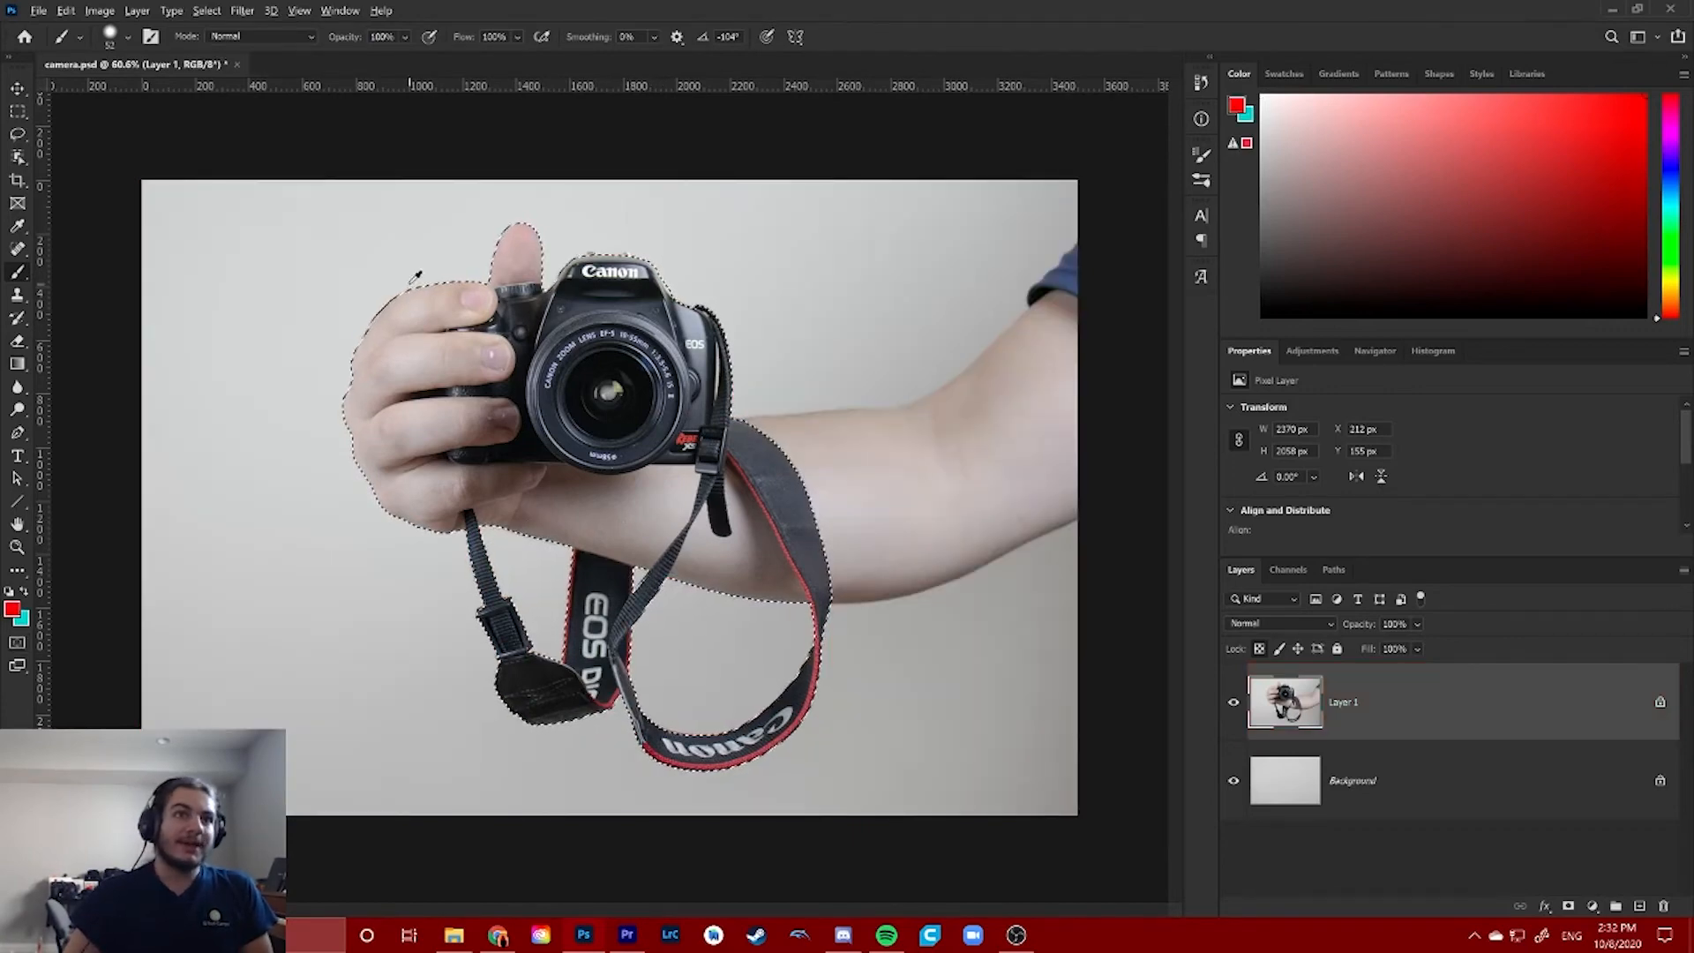
scroll(412, 337, up, 5)
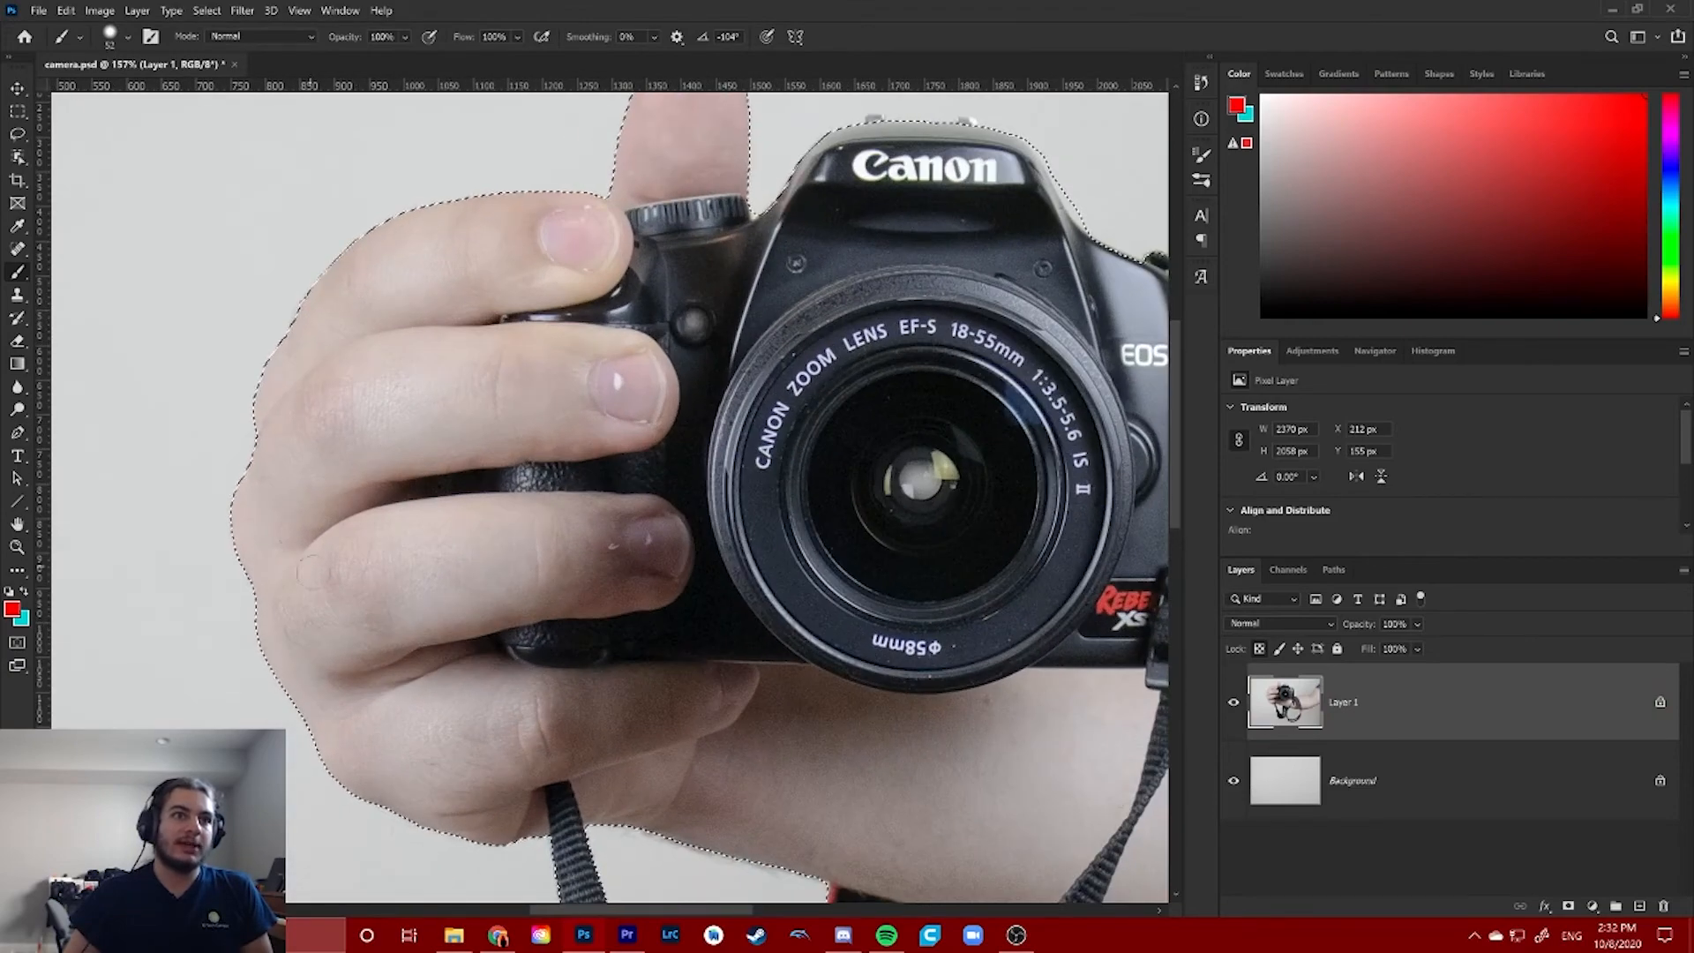
scroll(487, 764, down, 2)
scroll(756, 388, up, 5)
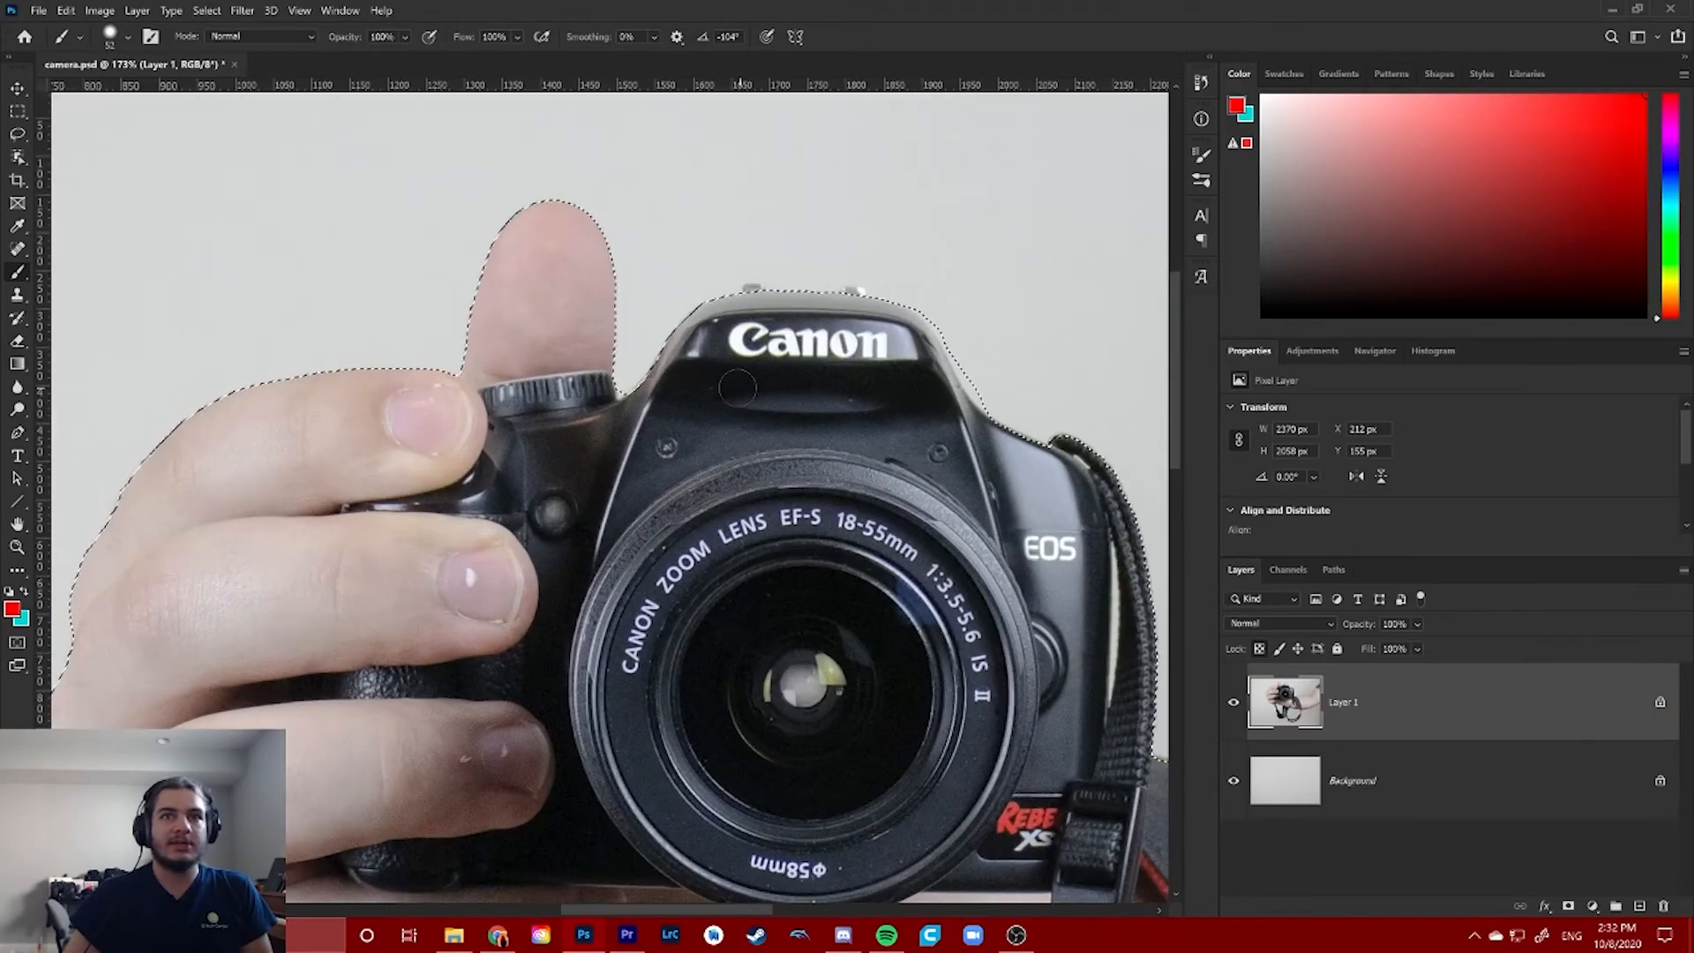
scroll(644, 375, down, 9)
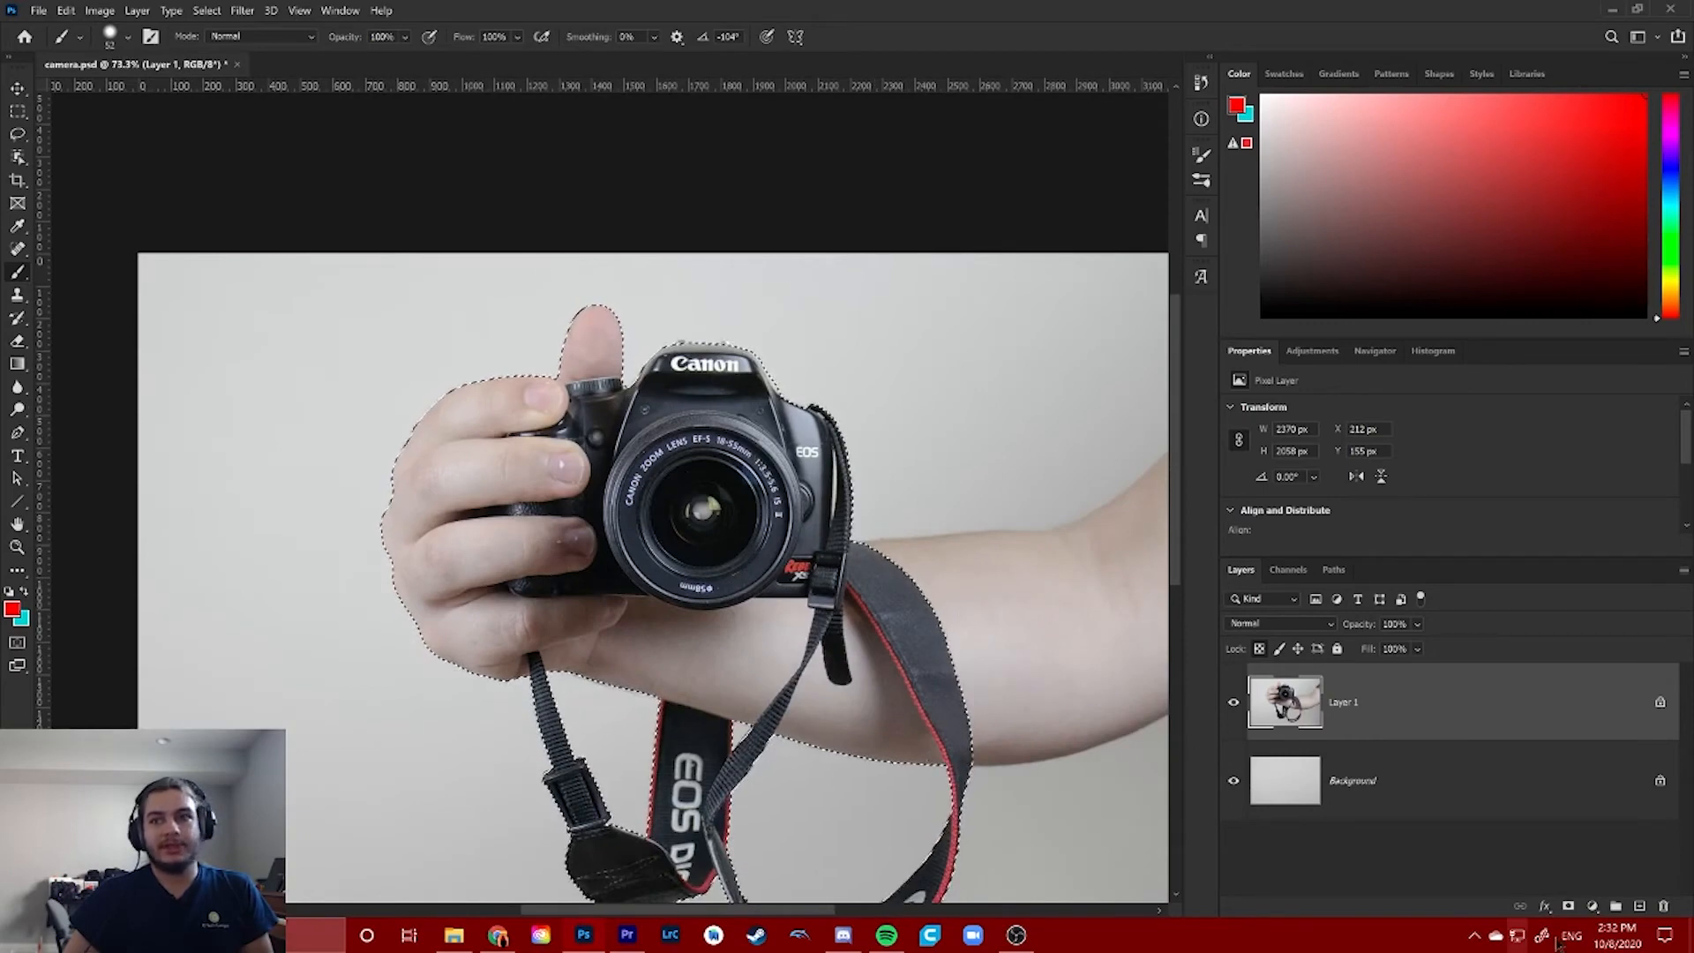
click(1568, 906)
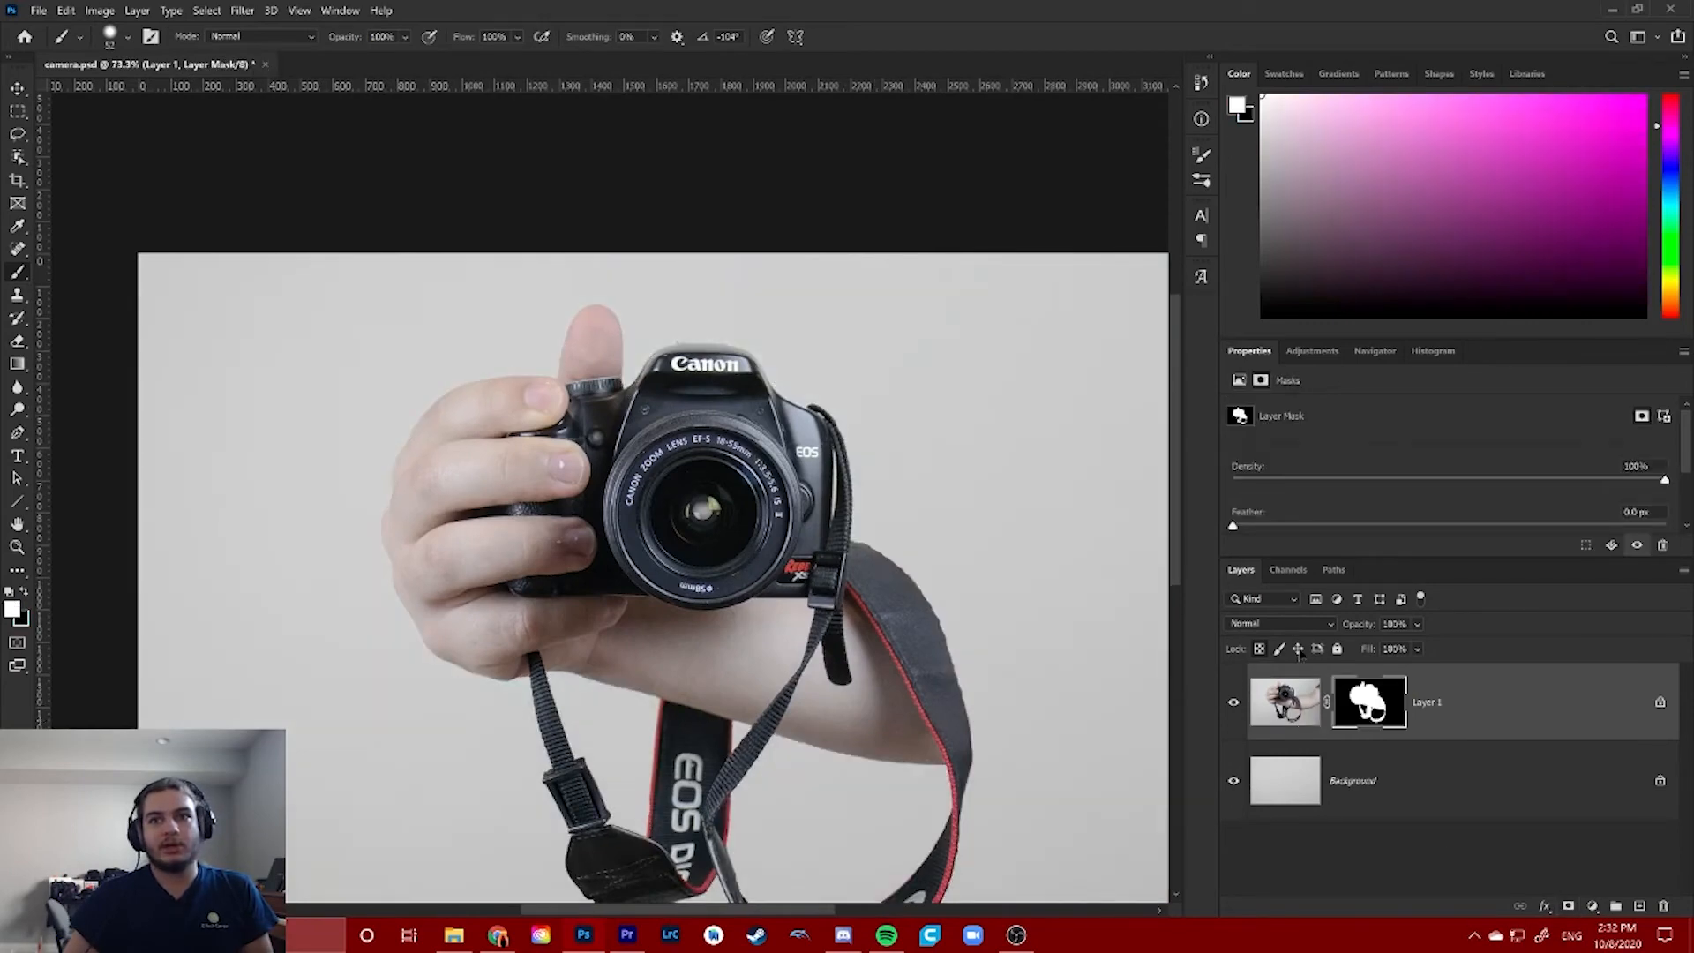
Toggle the visibility of Layer 1 off and on twice to compare the cutout with the plain background
click(1233, 703)
click(1232, 703)
click(1232, 703)
click(1233, 703)
key(ctrl+minus)
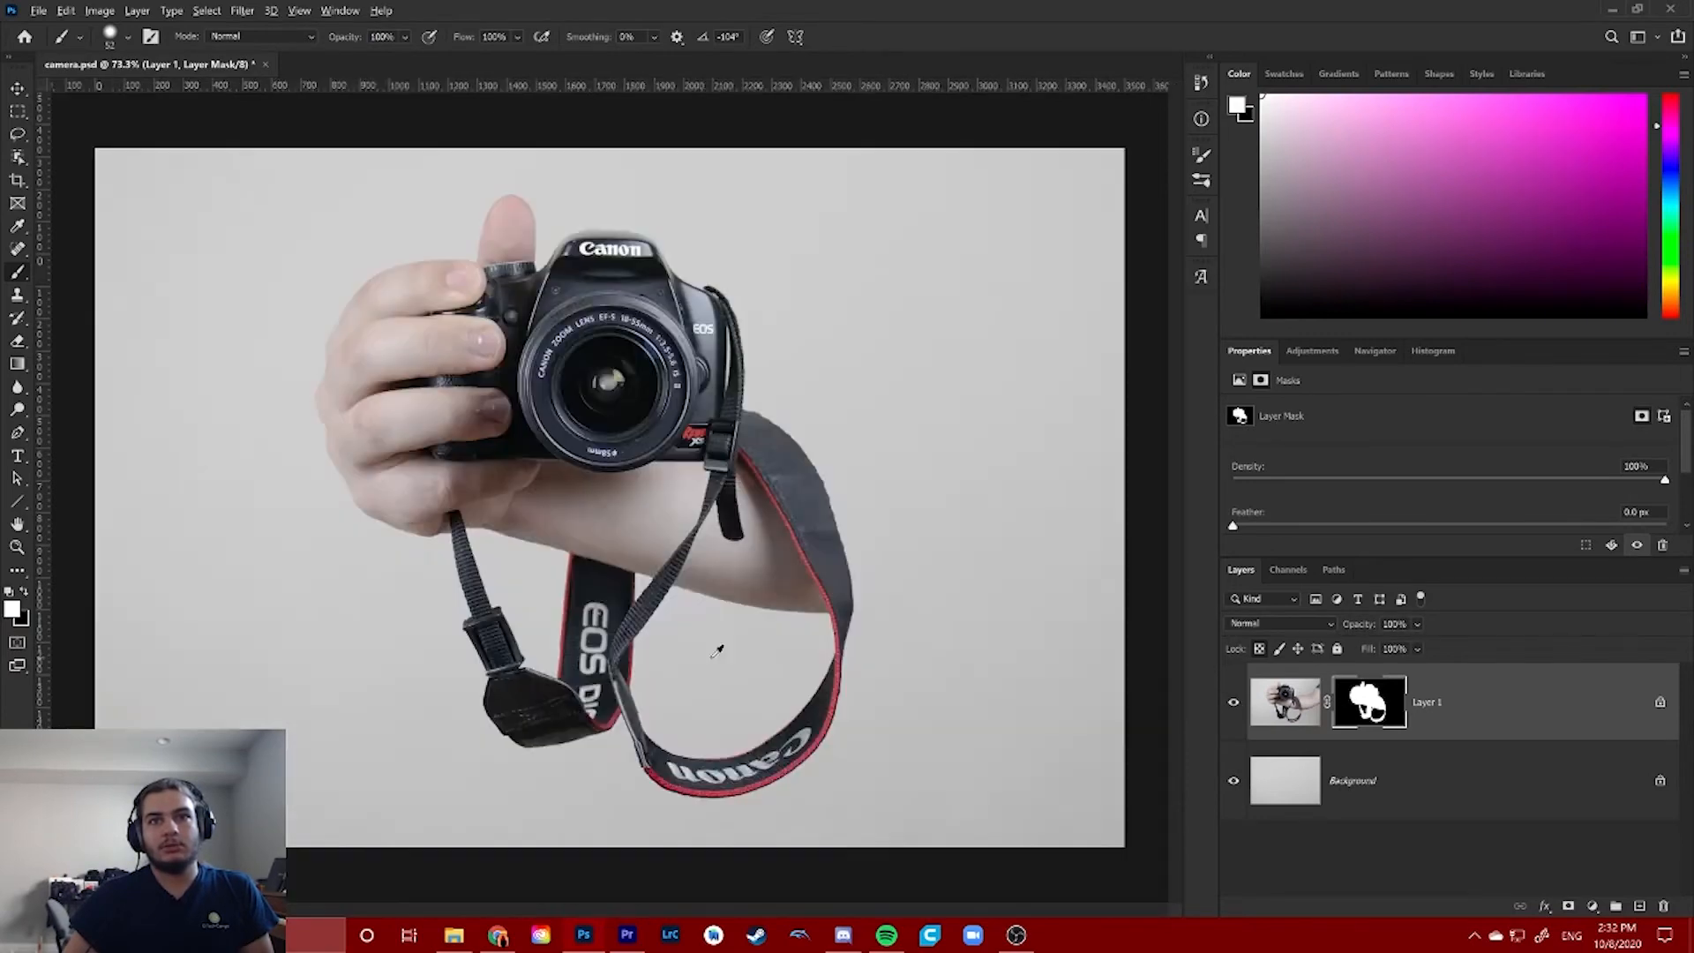
Examine the masked edges of the hand, camera and strap up close and in the whole image
scroll(716, 651, down, 3)
scroll(500, 535, up, 3)
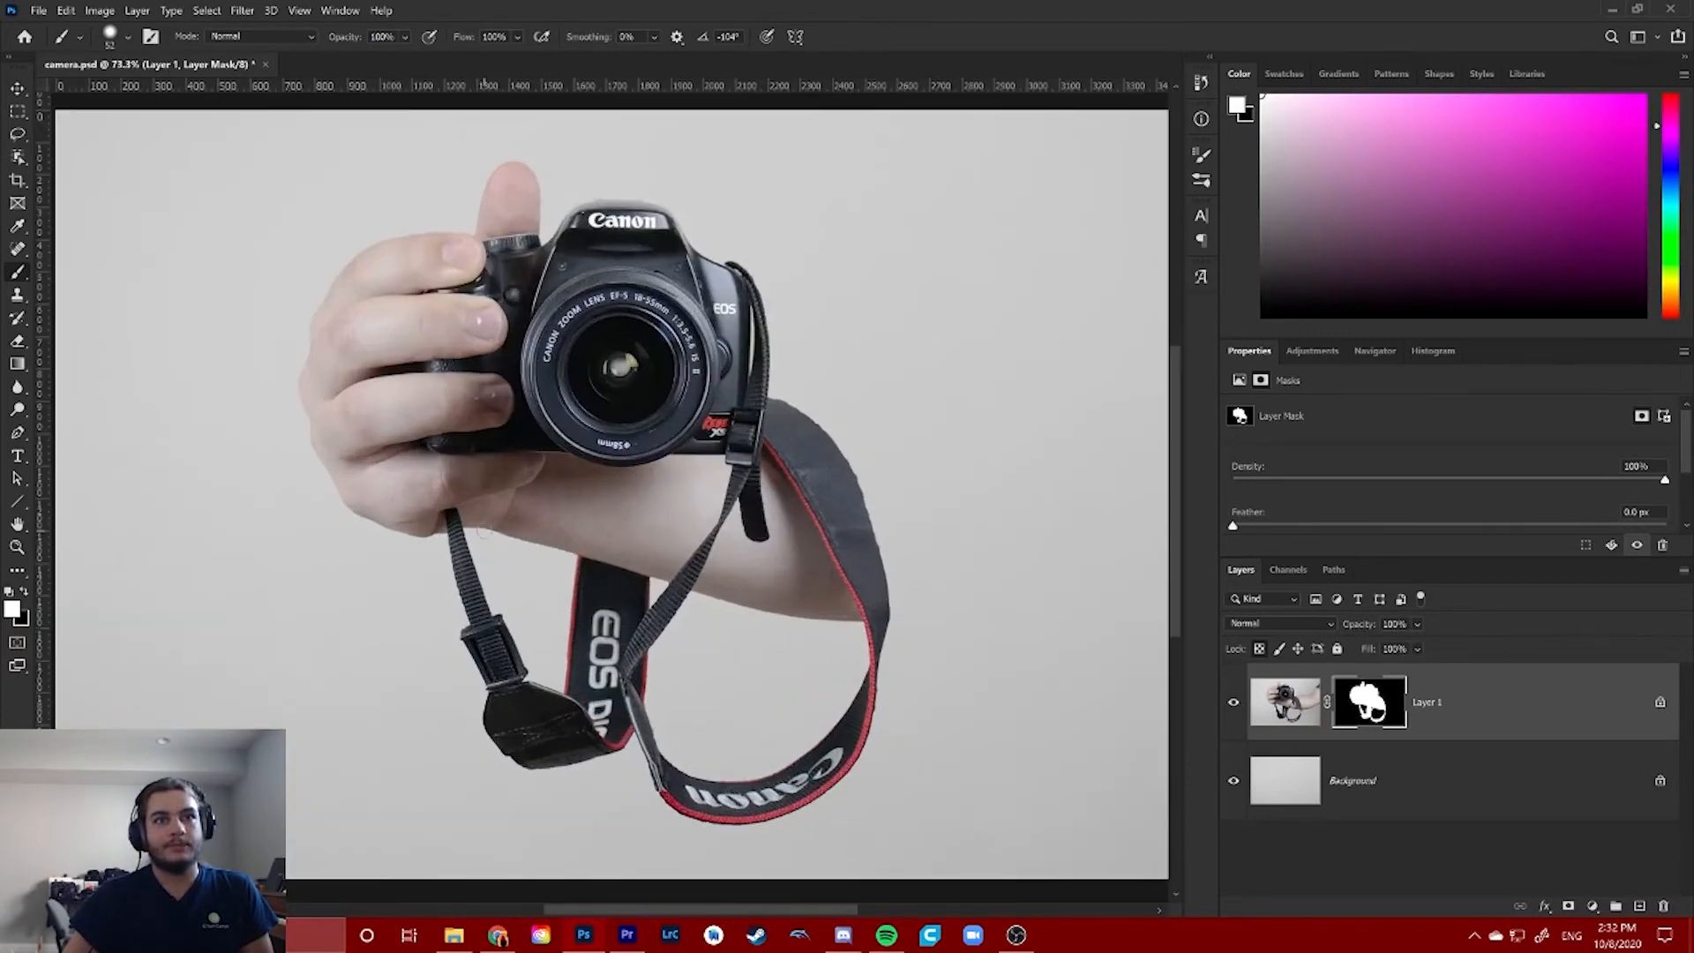
scroll(483, 531, down, 2)
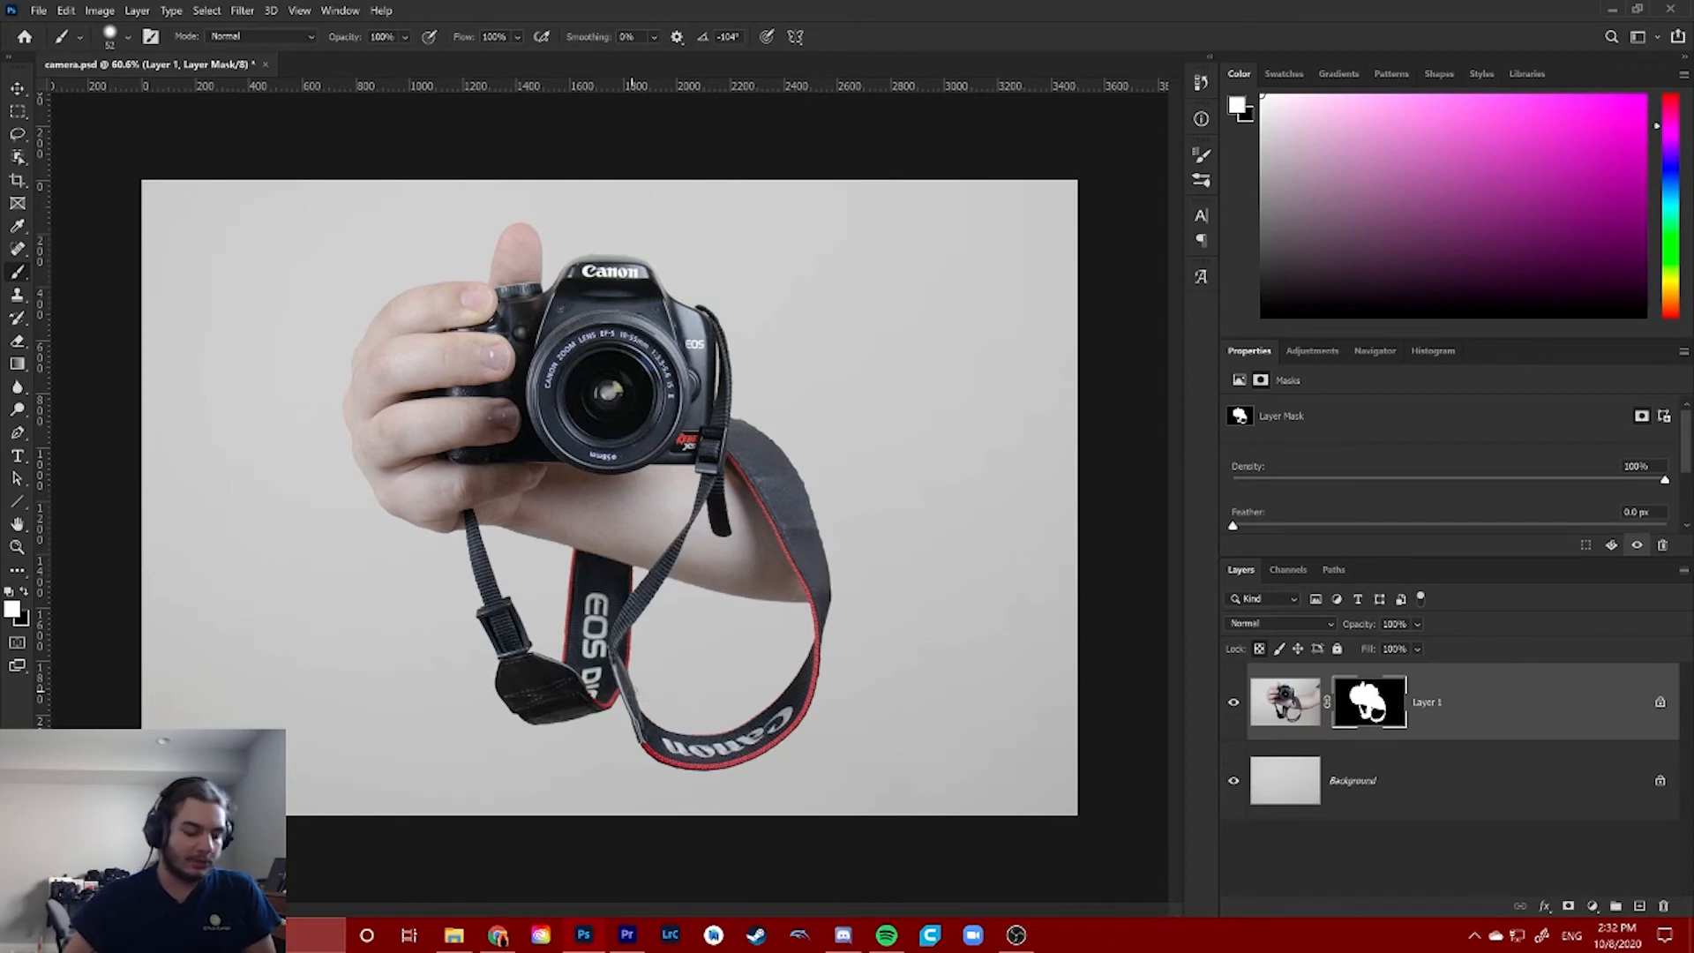
scroll(623, 730, down, 2)
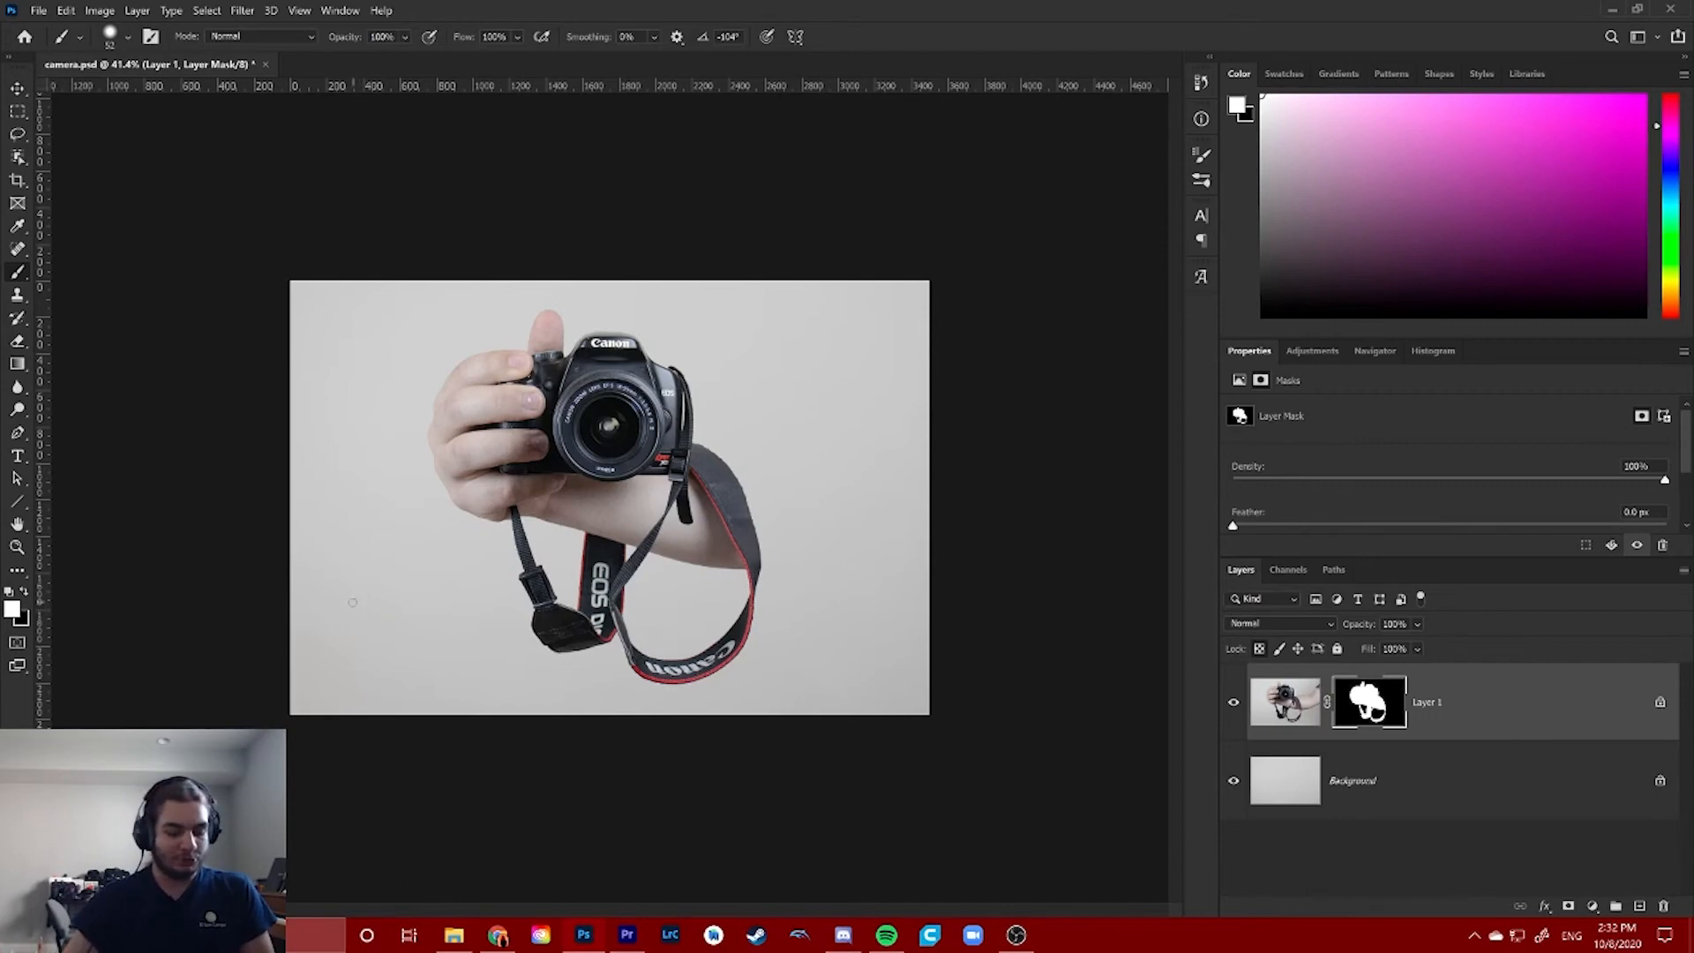
scroll(539, 595, up, 7)
scroll(568, 596, down, 9)
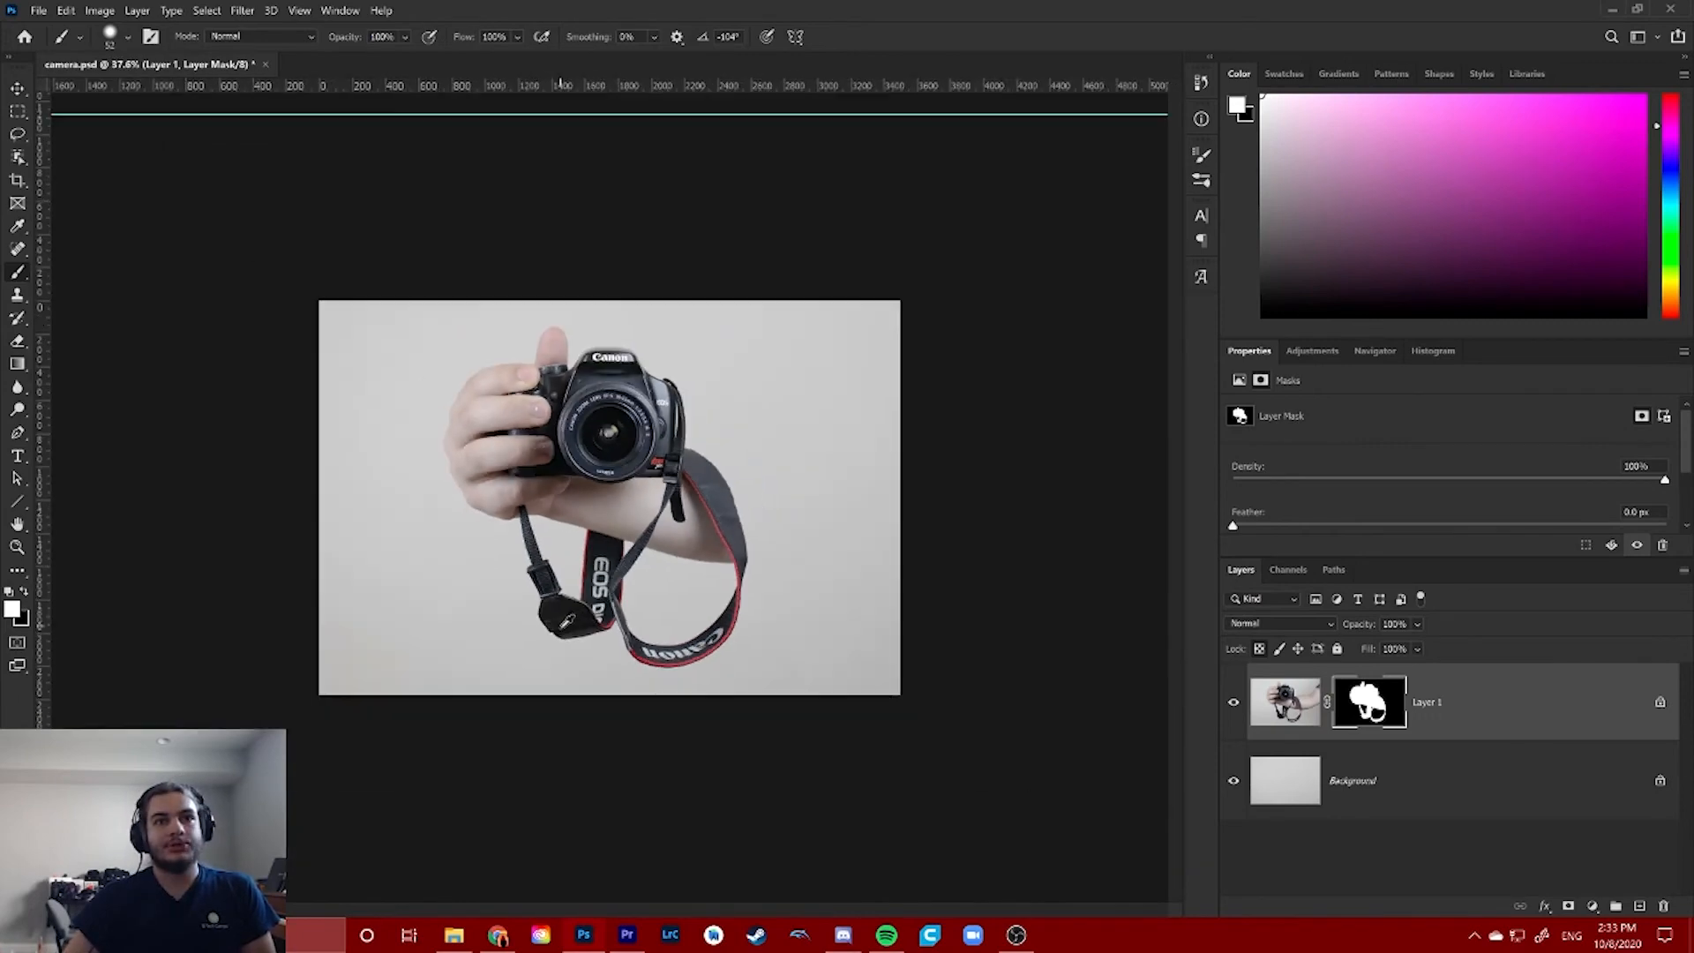
scroll(567, 596, up, 8)
scroll(569, 594, down, 5)
scroll(566, 595, down, 2)
scroll(566, 594, up, 5)
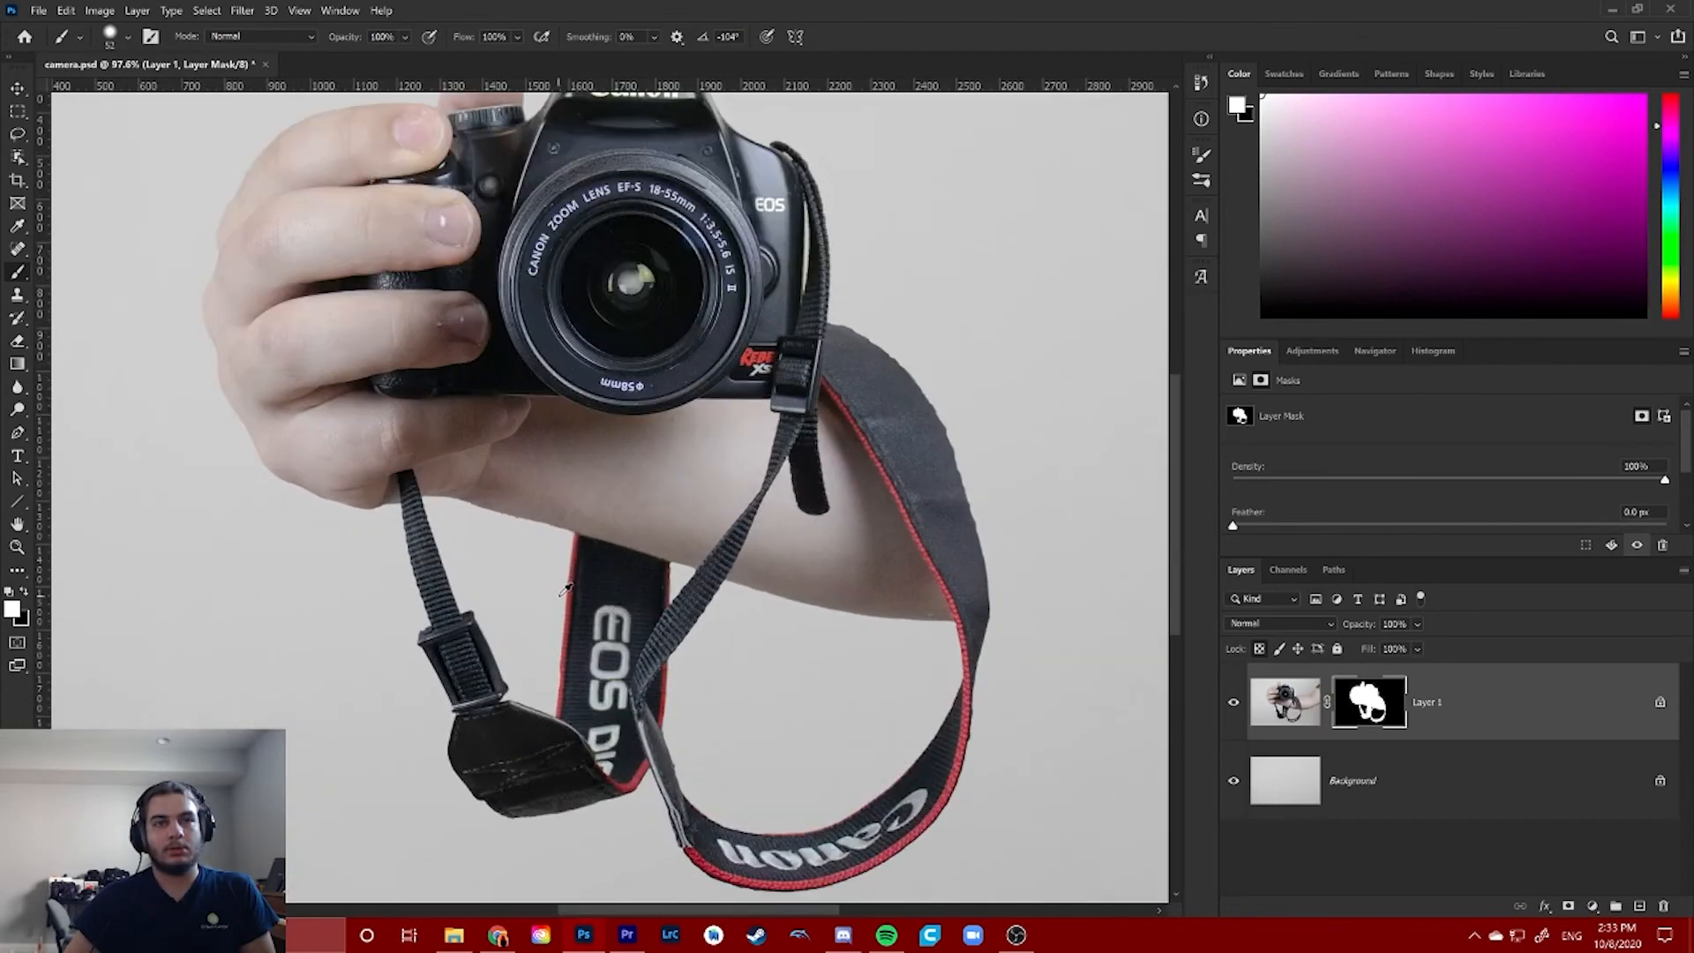
scroll(549, 595, down, 5)
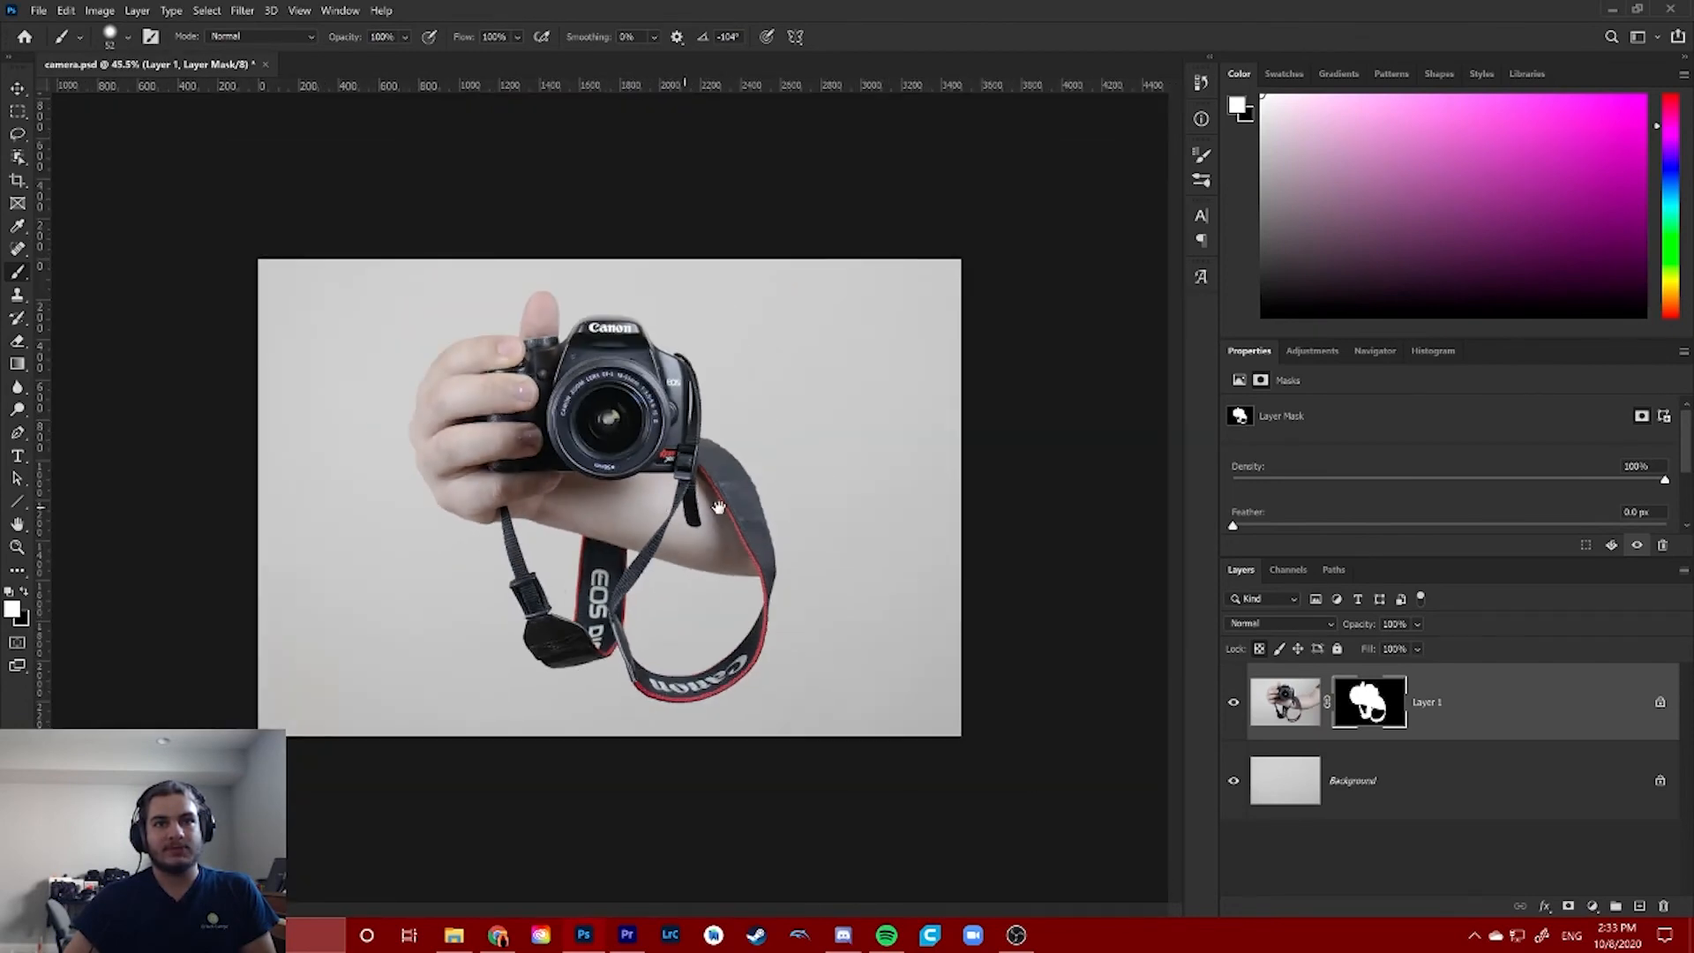
scroll(666, 517, up, 6)
drag(462, 540, 591, 768)
scroll(584, 597, up, 10)
scroll(579, 600, down, 5)
scroll(581, 597, down, 4)
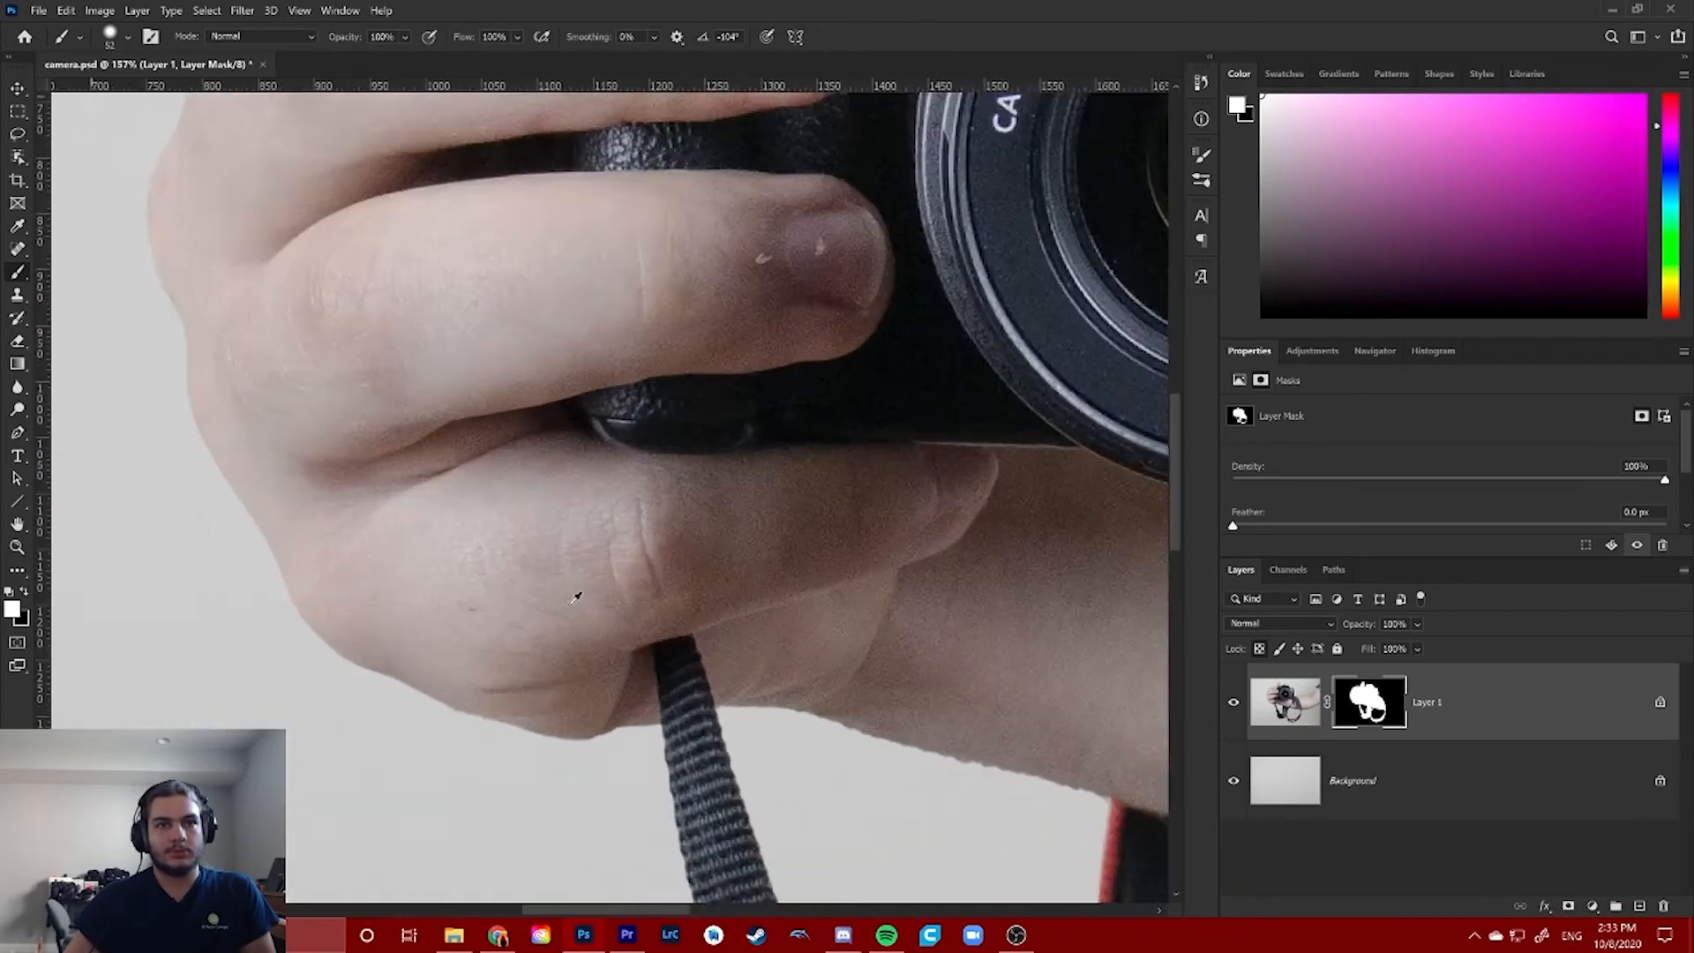
scroll(574, 593, up, 3)
mouse_move(559, 605)
mouse_down()
mouse_move(533, 481)
mouse_move(531, 771)
mouse_move(442, 662)
mouse_move(647, 503)
mouse_move(594, 480)
mouse_move(568, 510)
mouse_move(552, 742)
mouse_move(805, 605)
mouse_move(771, 673)
mouse_move(481, 673)
mouse_move(700, 673)
mouse_up()
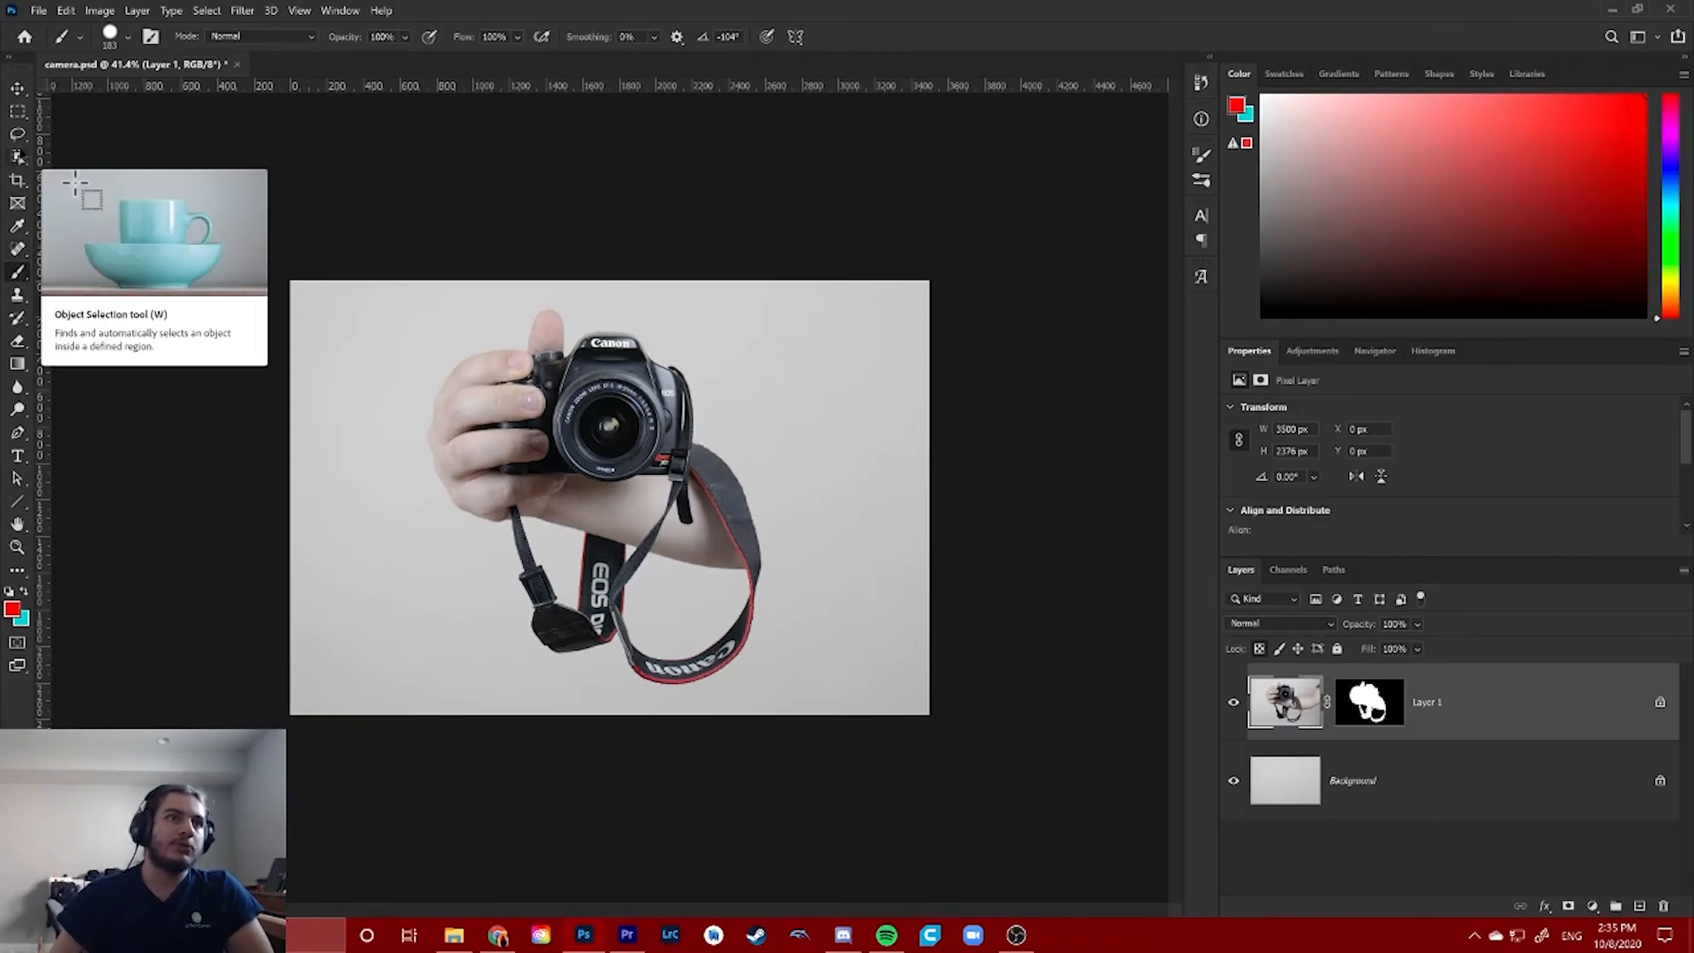
click(17, 111)
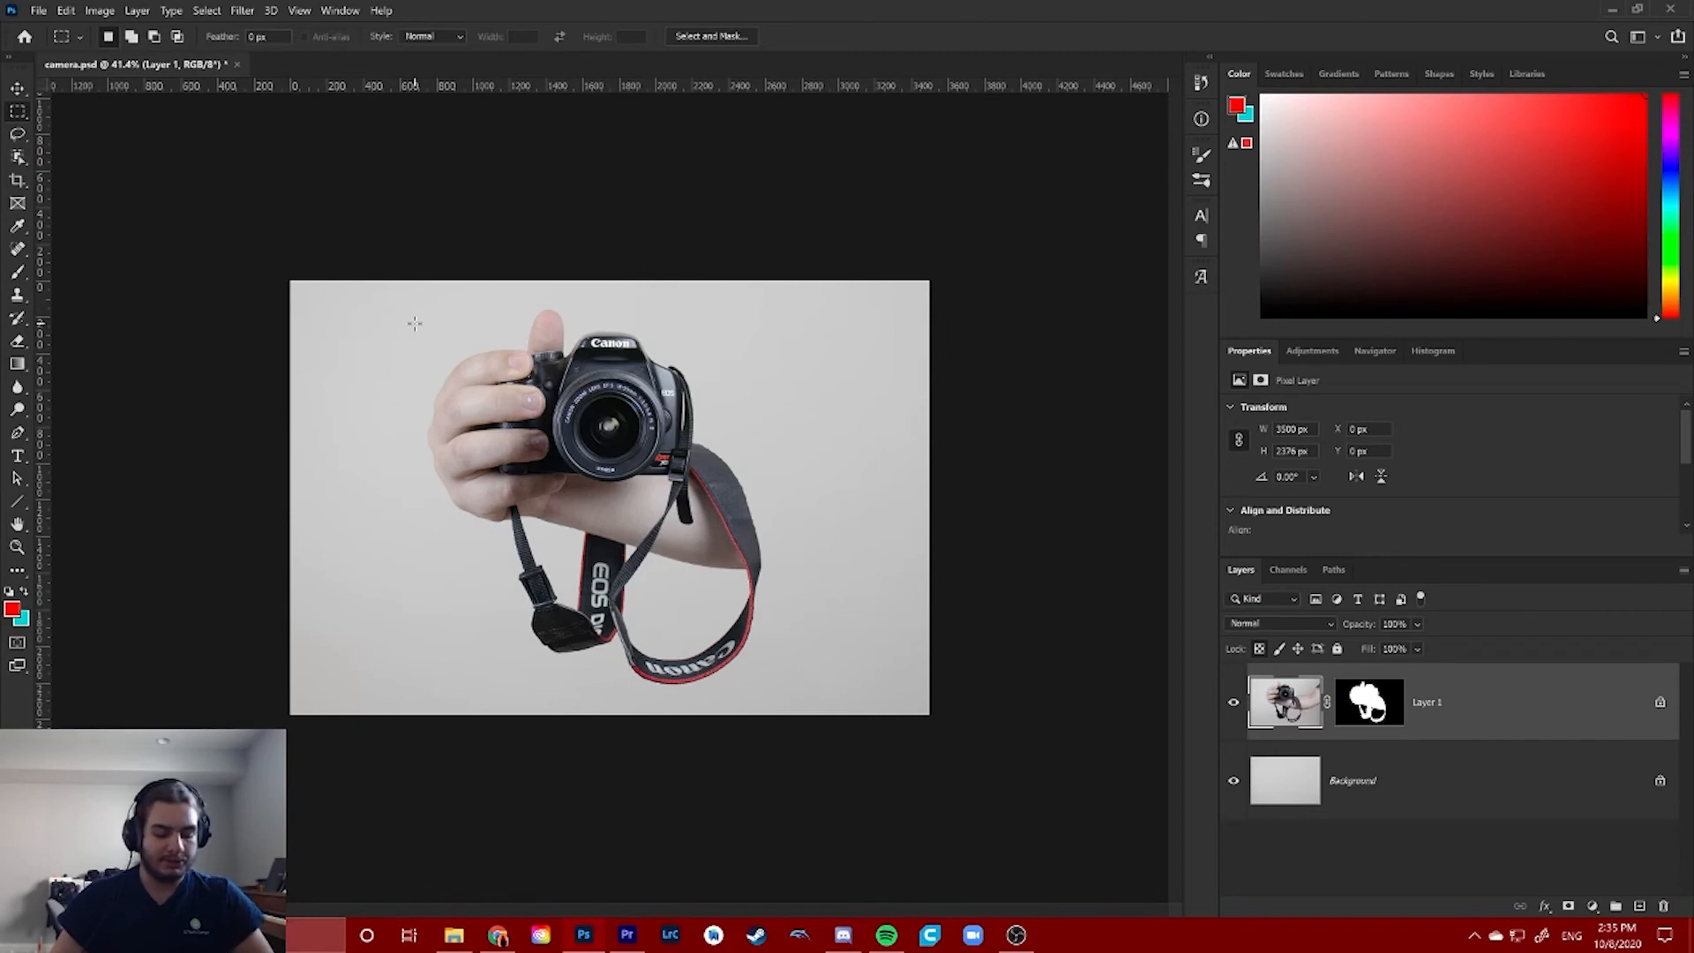
key(b)
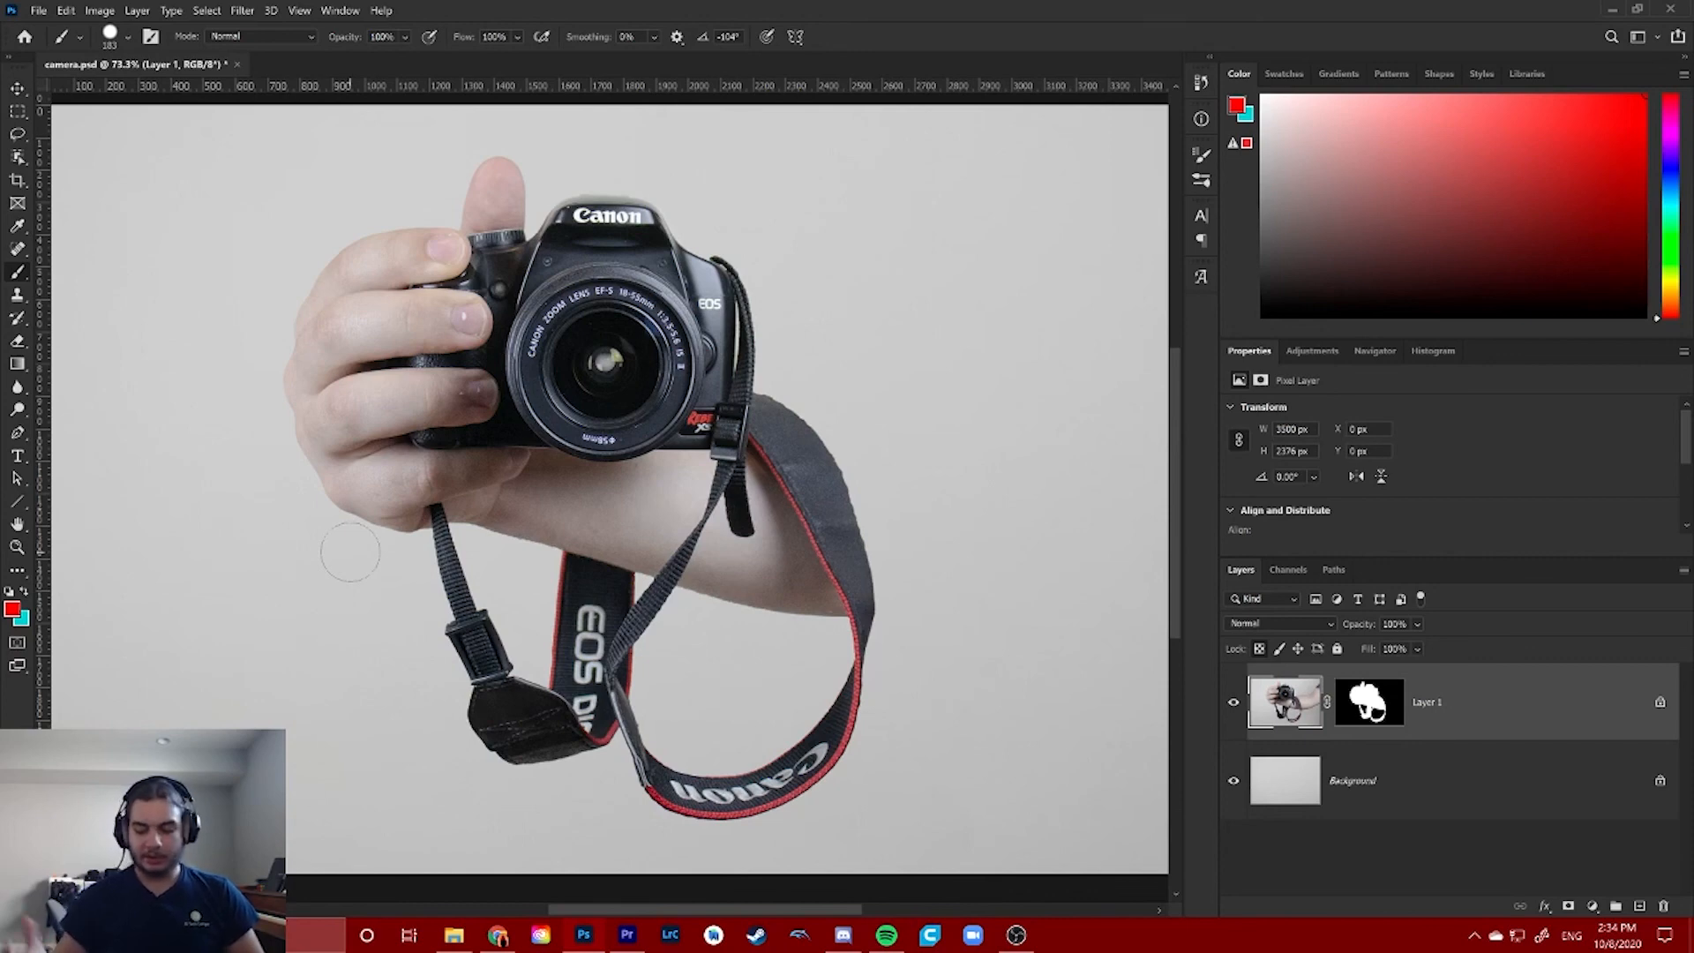
scroll(627, 452, up, 1)
scroll(627, 452, down, 5)
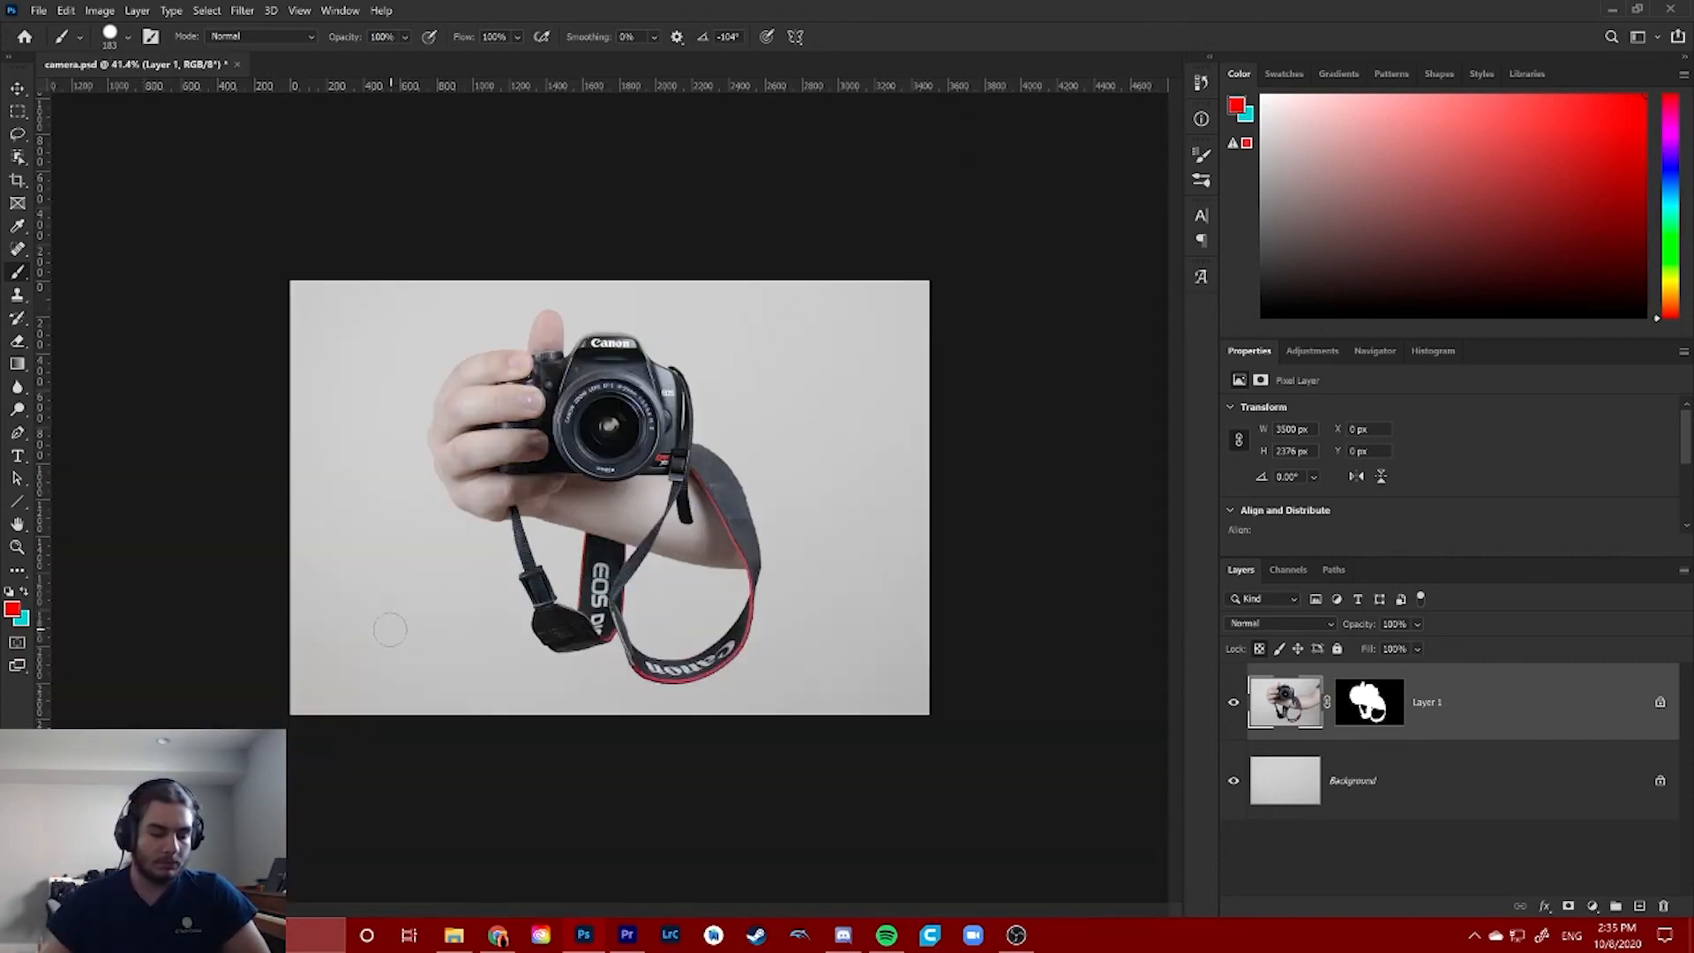